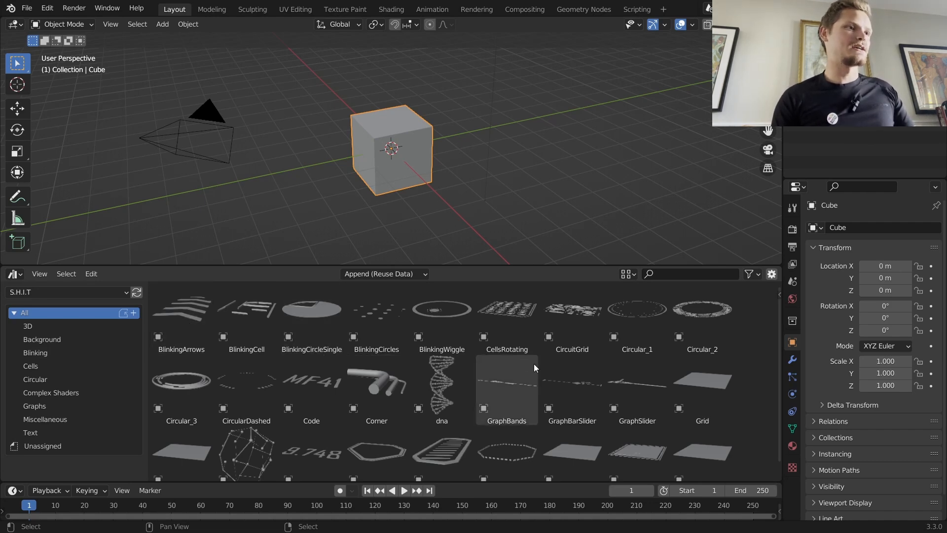
Step: Delete the default cube, camera and light from the scene
{"action": "scroll", "coordinate": [416, 161], "scroll_direction": "down", "scroll_amount": 3}
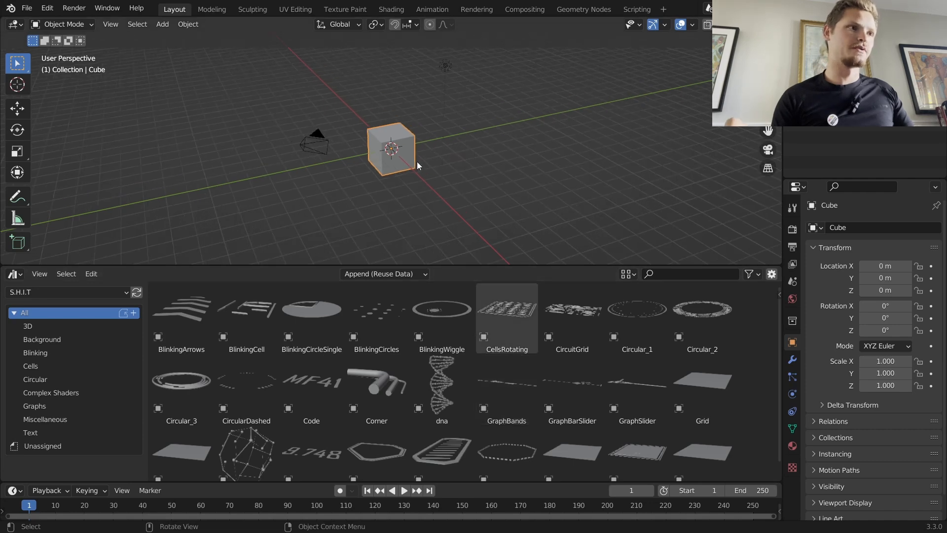
{"action": "left_click_drag", "start_coordinate": [302, 200], "coordinate": [489, 61]}
{"action": "key", "text": "Delete"}
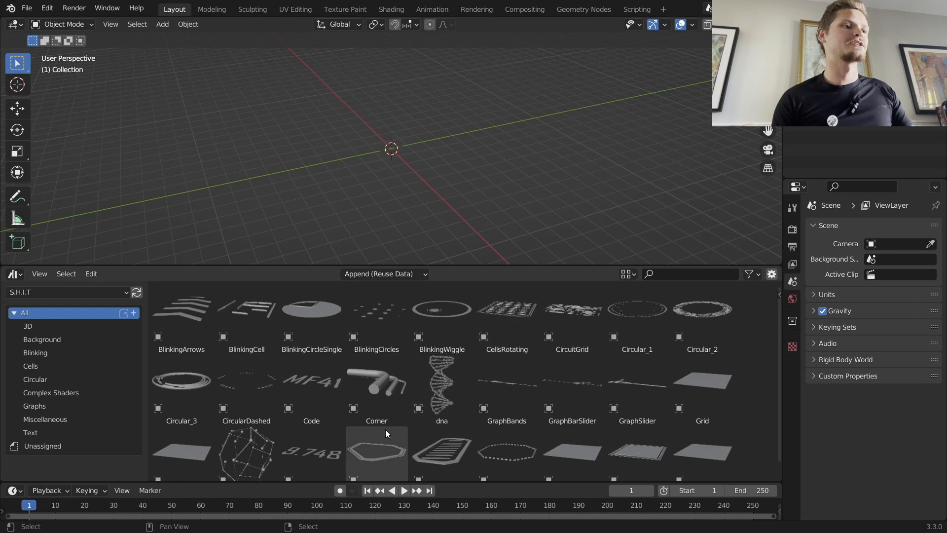
Step: Add the PanelGenerator asset from the Background category to the scene near the world origin
{"action": "scroll", "coordinate": [382, 439], "scroll_direction": "down", "scroll_amount": 1}
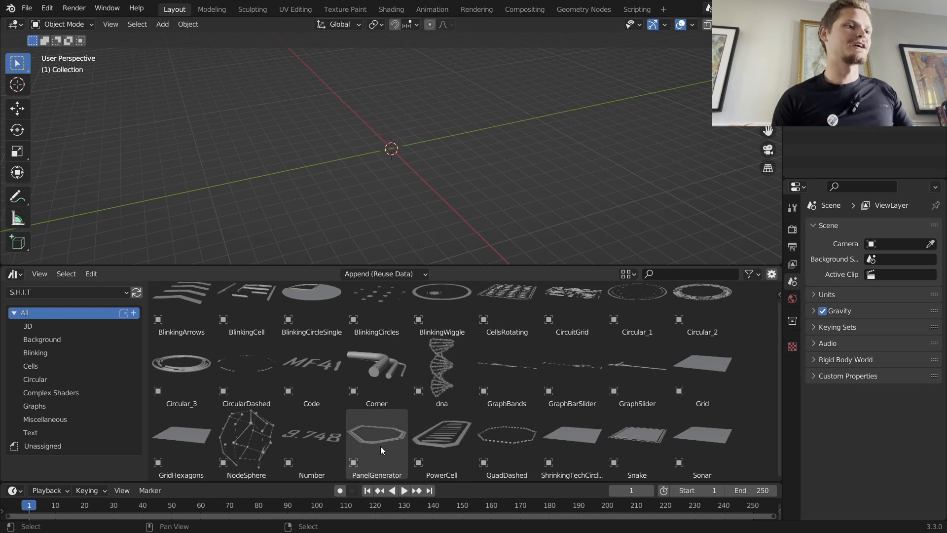
{"action": "left_click", "coordinate": [379, 443]}
{"action": "left_click", "coordinate": [17, 336]}
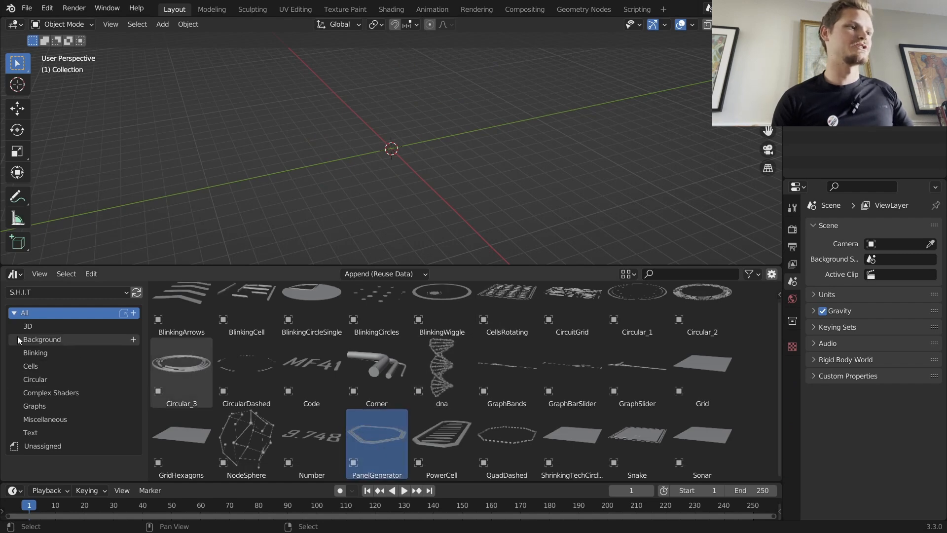
{"action": "left_click_drag", "start_coordinate": [322, 309], "coordinate": [389, 175]}
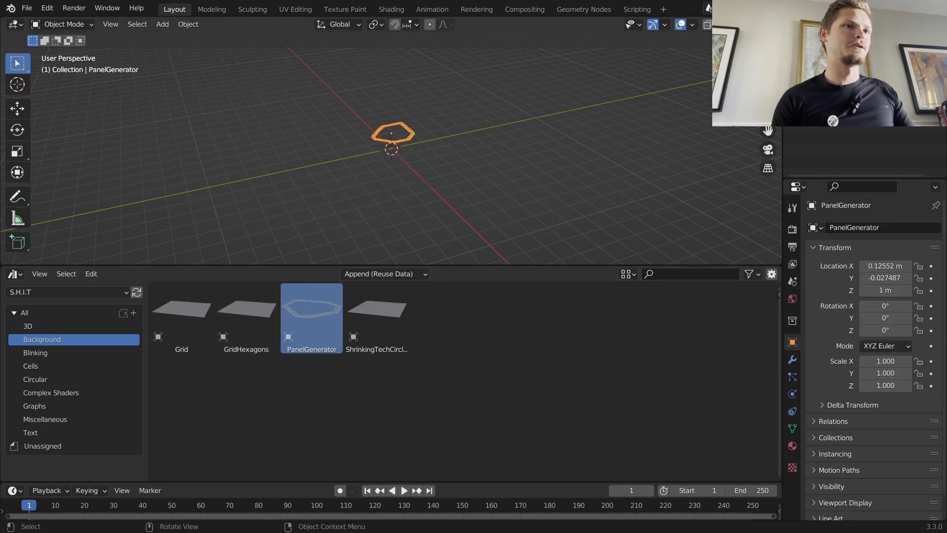
Step: Move the panel frame in top view so that it is centred on the world origin
{"action": "key", "text": "KP_7"}
{"action": "scroll", "coordinate": [452, 129], "scroll_direction": "up", "scroll_amount": 6}
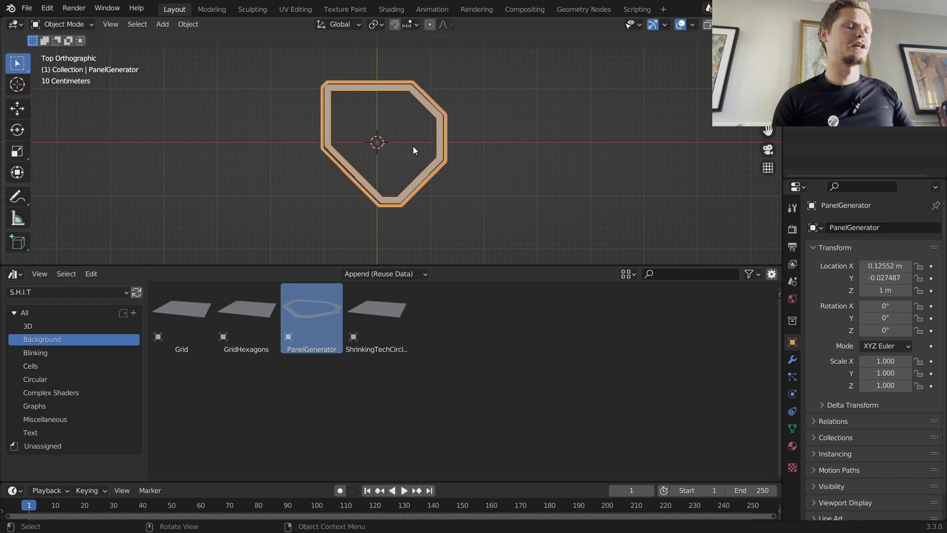
{"action": "key", "text": "g"}
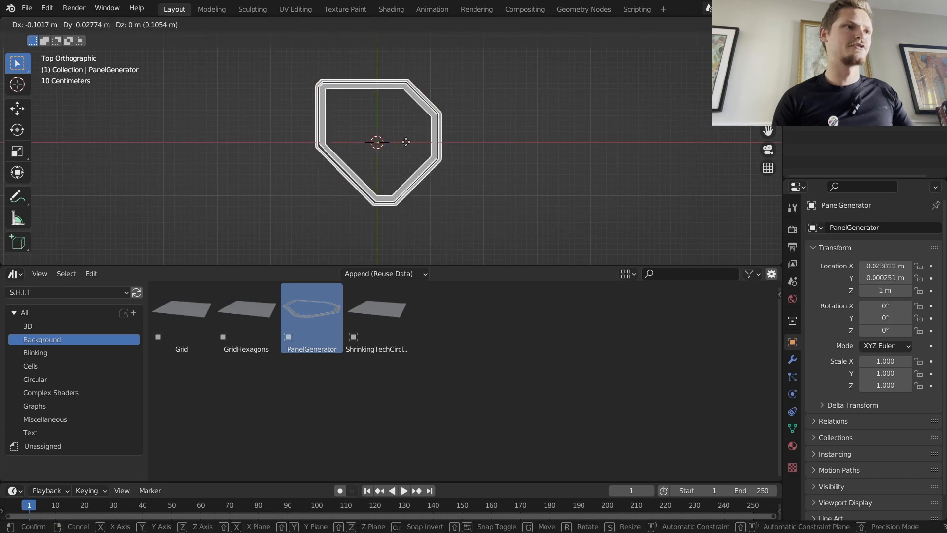
{"action": "left_click", "coordinate": [406, 143]}
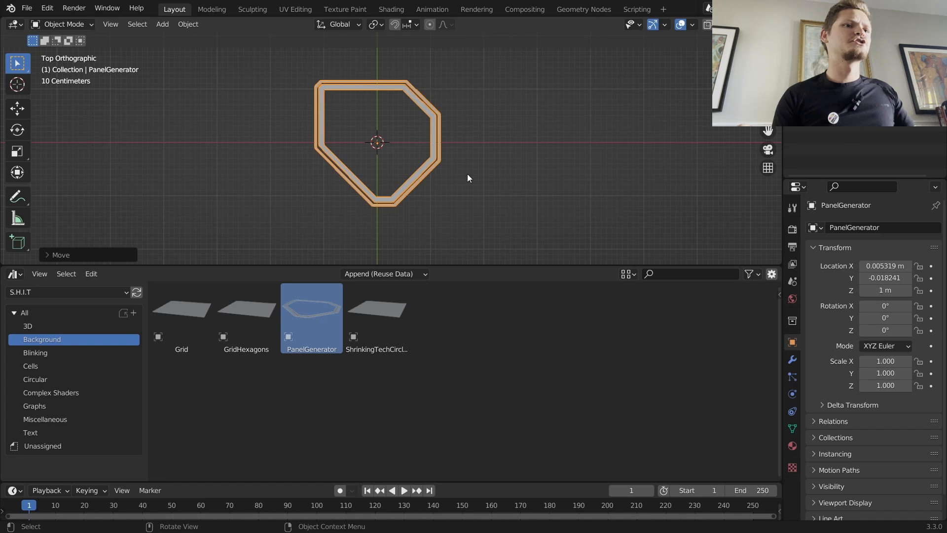
Step: Set the panel frame's Geometry Nodes seed to 27 and its width to 3.22 m
{"action": "left_click", "coordinate": [793, 359]}
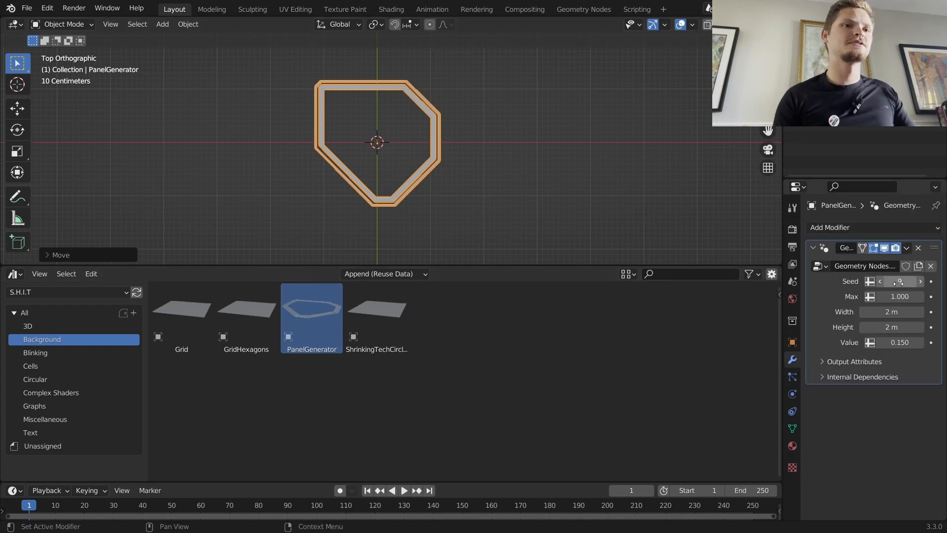
{"action": "left_click_drag", "start_coordinate": [894, 281], "coordinate": [926, 281]}
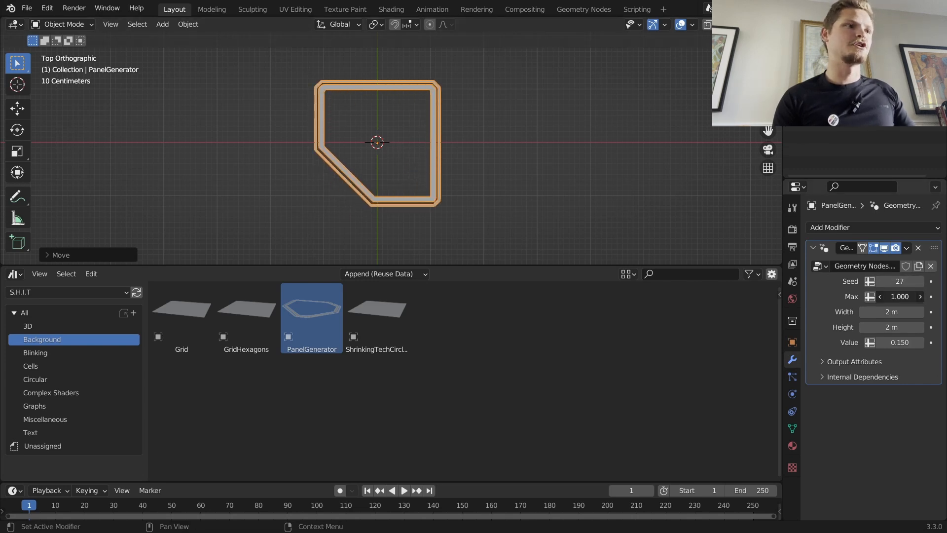
{"action": "mouse_move", "coordinate": [884, 312]}
{"action": "left_mouse_down"}
{"action": "mouse_move", "coordinate": [913, 311]}
{"action": "mouse_move", "coordinate": [884, 312]}
{"action": "left_mouse_up"}
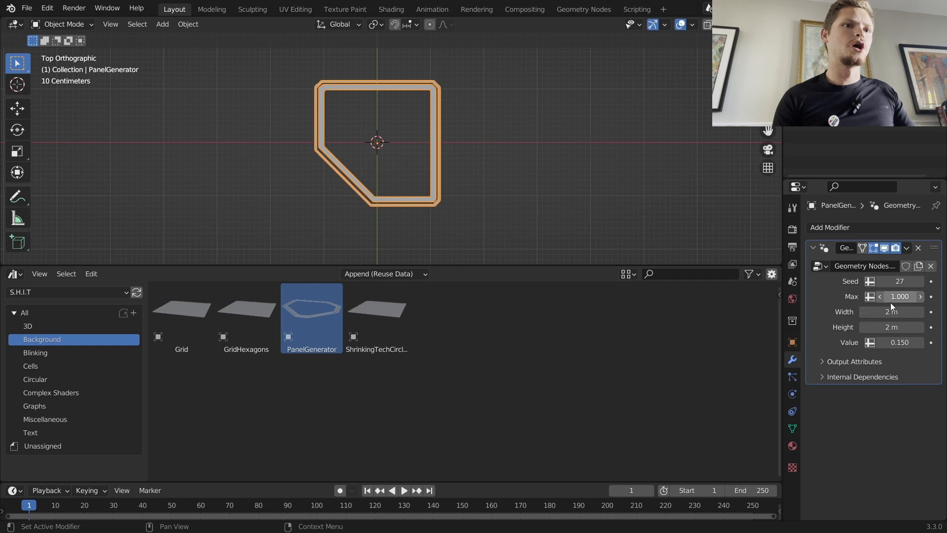
{"action": "left_click_drag", "start_coordinate": [887, 311], "coordinate": [912, 311]}
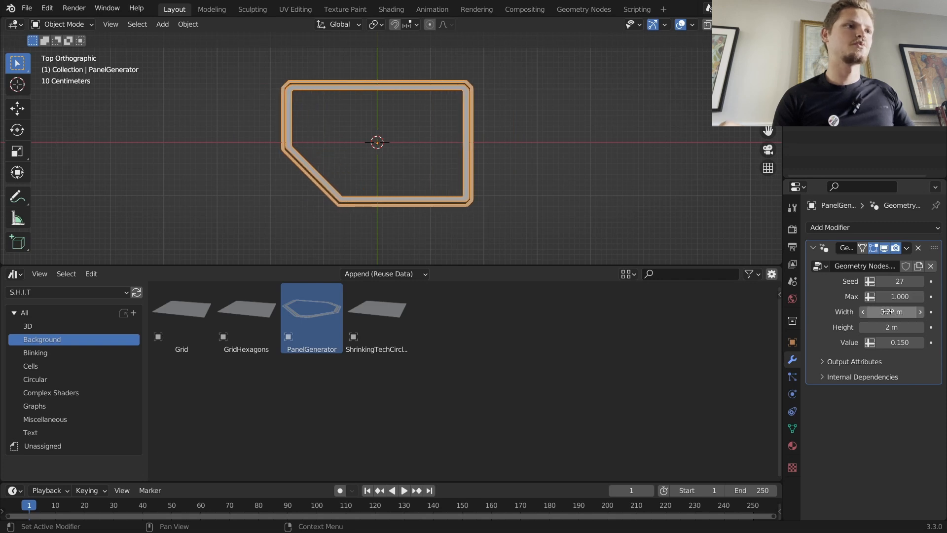
{"action": "scroll", "coordinate": [440, 134], "scroll_direction": "up", "scroll_amount": 1}
{"action": "left_click", "coordinate": [516, 137]}
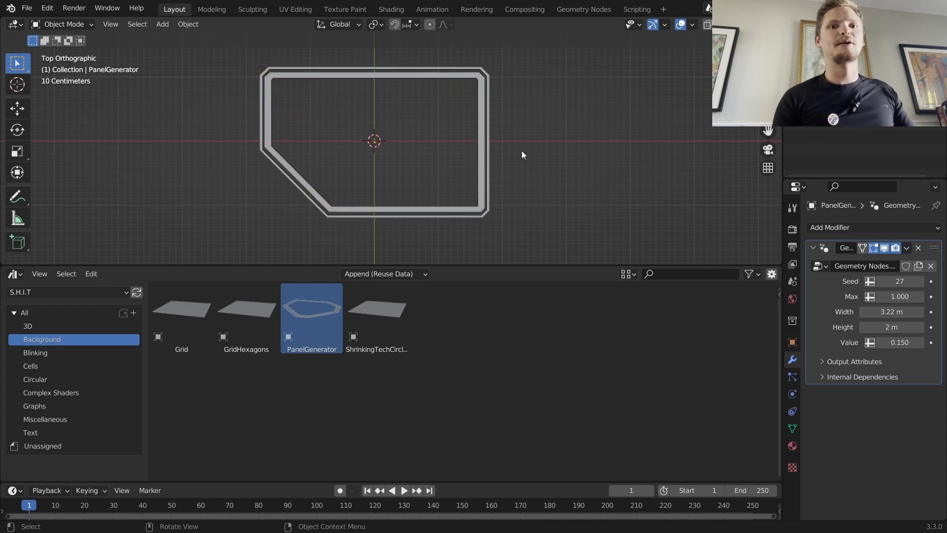
{"action": "left_click", "coordinate": [679, 24]}
{"action": "left_click", "coordinate": [679, 25]}
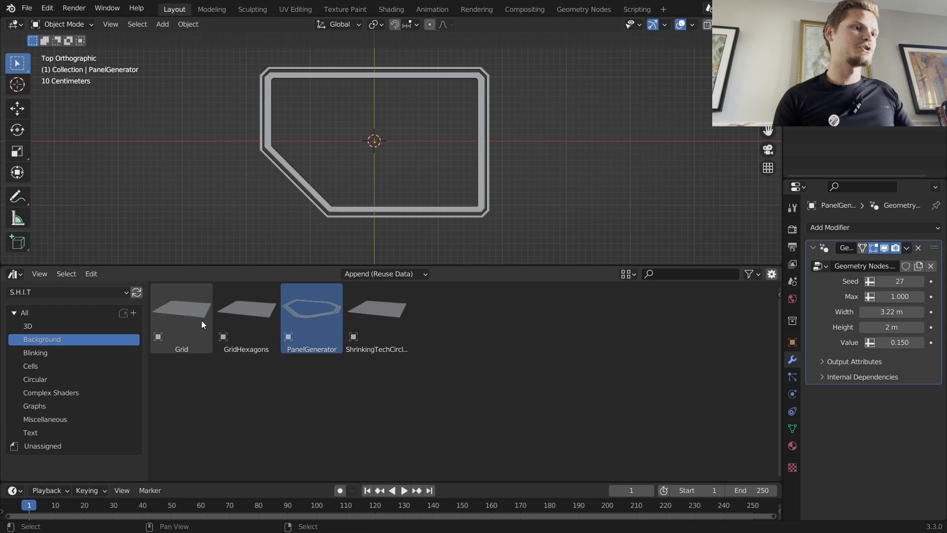
Step: Add the GridHexagons asset at the centre of the panel frame and display the viewport with its materials
{"action": "left_click_drag", "start_coordinate": [247, 319], "coordinate": [375, 142]}
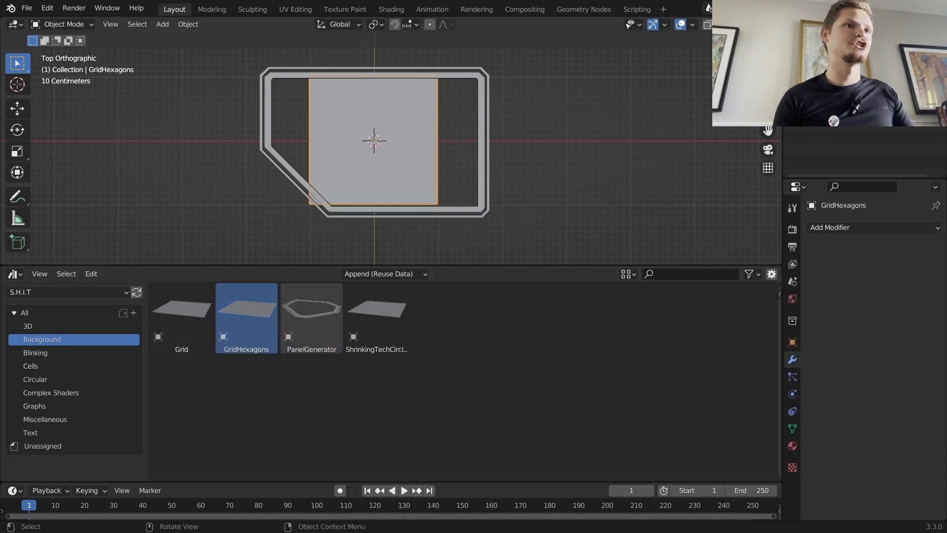
{"action": "left_click", "coordinate": [757, 24]}
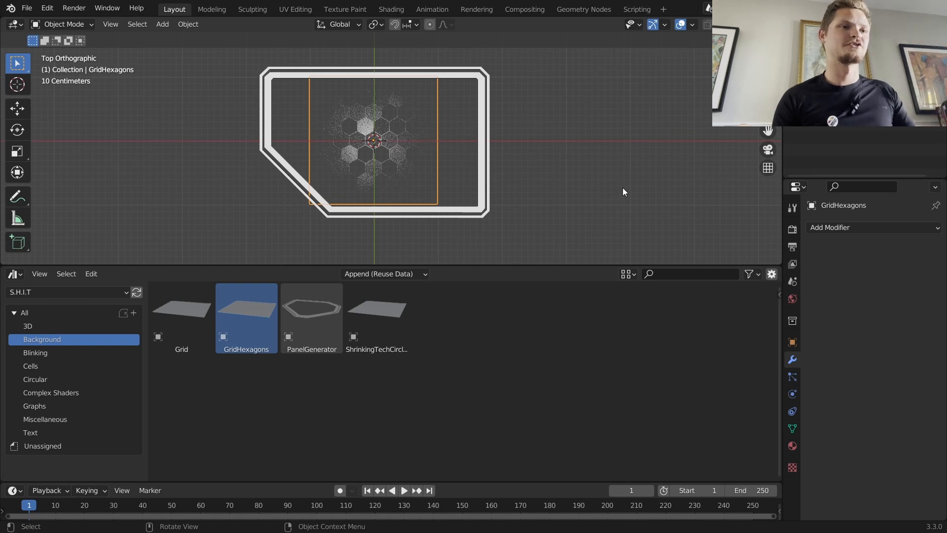
Step: Set the render engine to Cycles with GPU Compute as the device
{"action": "left_click", "coordinate": [793, 246]}
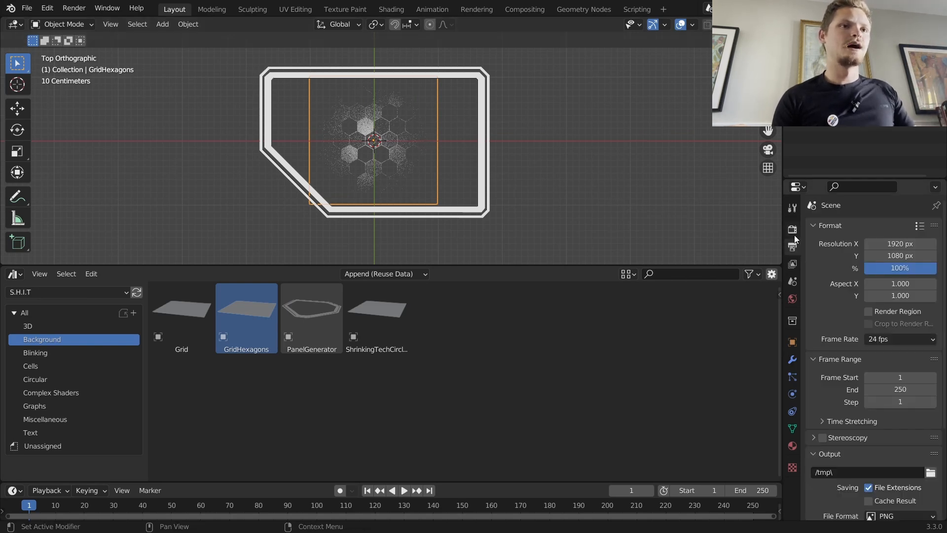
{"action": "left_click", "coordinate": [792, 228]}
{"action": "left_click", "coordinate": [900, 227]}
{"action": "left_click", "coordinate": [878, 261]}
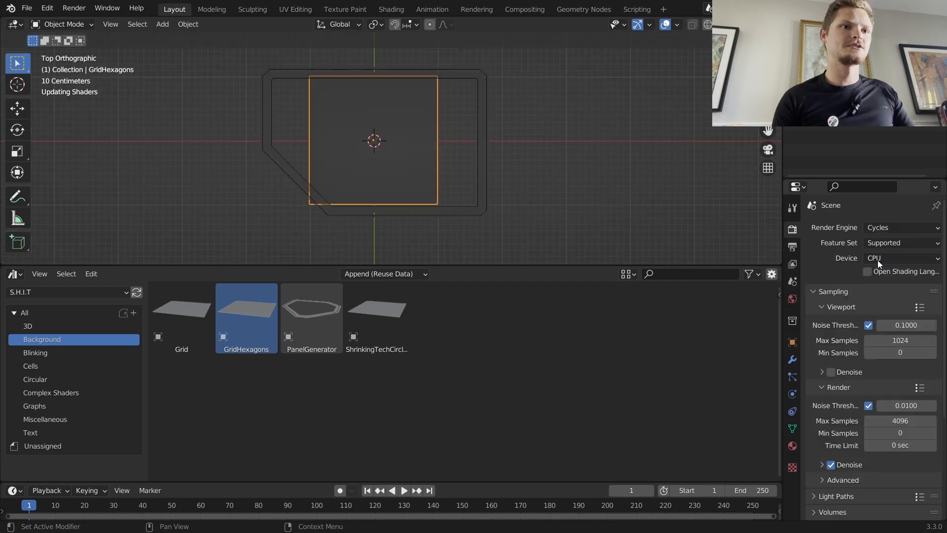
{"action": "left_click", "coordinate": [878, 257]}
{"action": "left_click", "coordinate": [879, 281]}
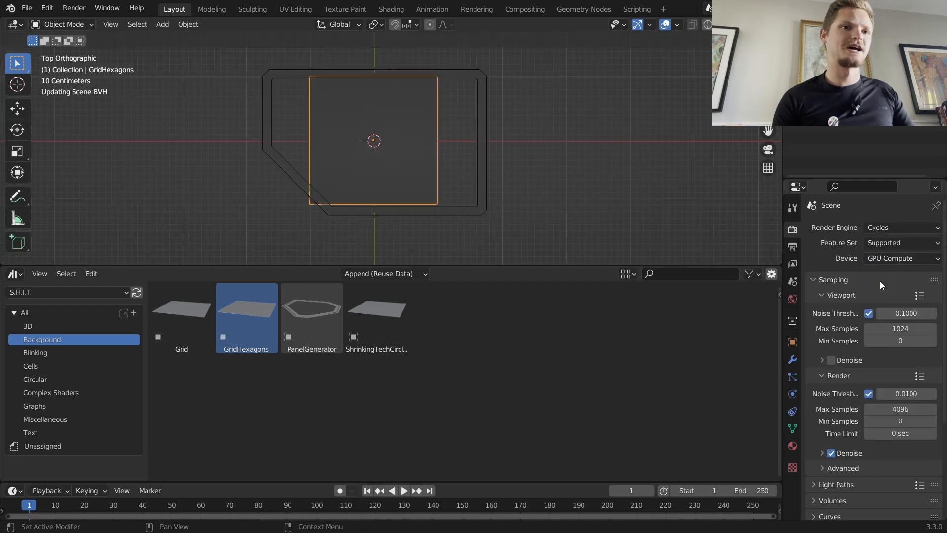
Step: Play the animation to preview the hexagon grid and mark the uncovered areas inside the panel frame
{"action": "key", "text": "space"}
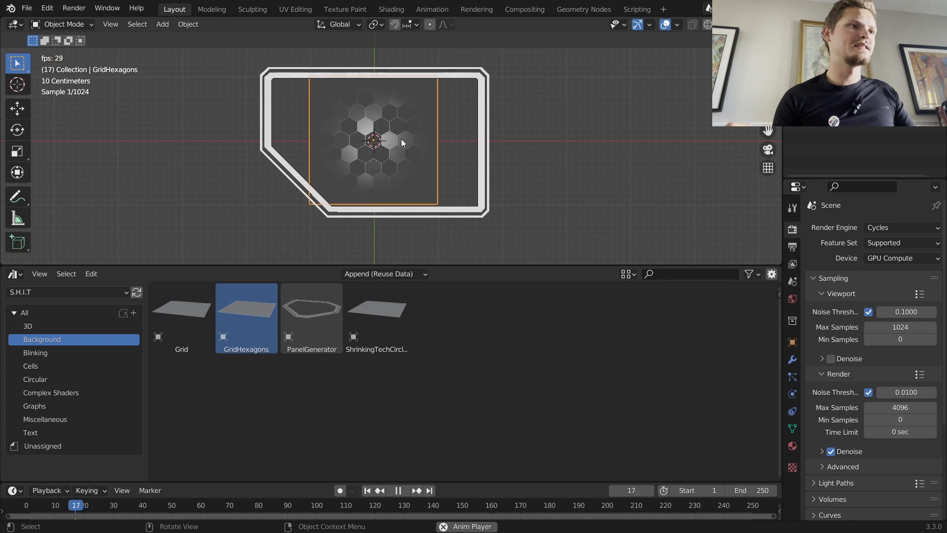
{"action": "scroll", "coordinate": [400, 140], "scroll_direction": "up", "scroll_amount": 1}
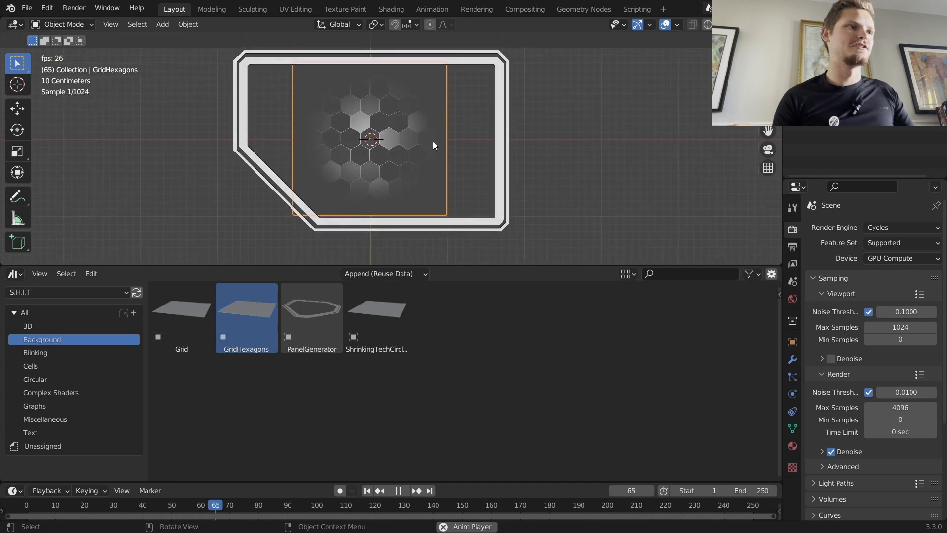
{"action": "key", "text": "d"}
{"action": "left_click_drag", "start_coordinate": [250, 90], "coordinate": [279, 108]}
{"action": "left_click_drag", "start_coordinate": [470, 93], "coordinate": [471, 129]}
{"action": "key", "text": "Escape"}
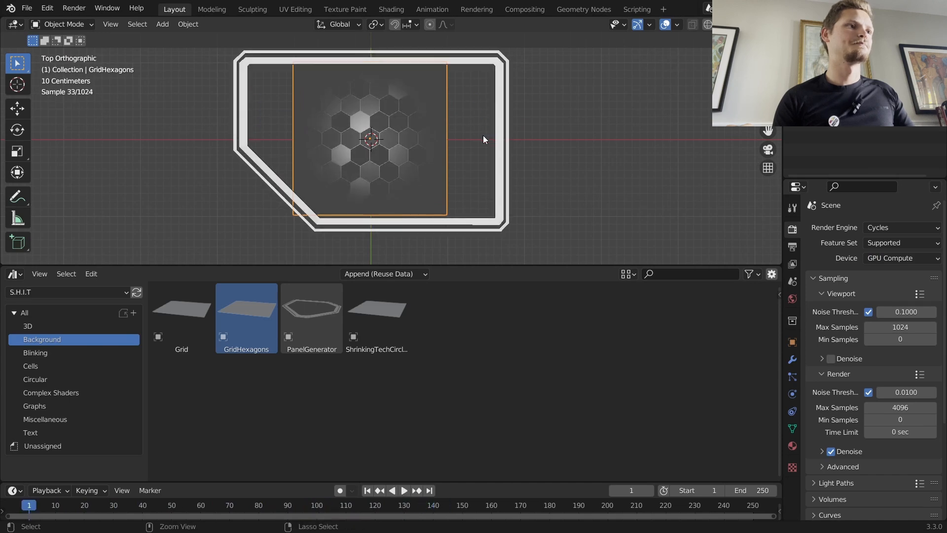
Step: Scale the hexagon grid up to about twice its size so that it covers the whole panel frame
{"action": "key", "text": "s"}
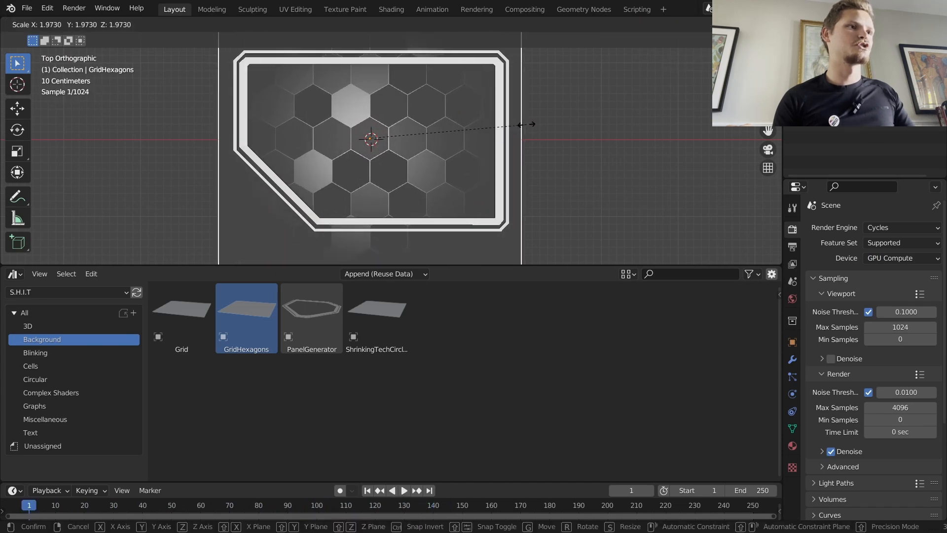
{"action": "left_click", "coordinate": [526, 126]}
{"action": "key", "text": "s"}
{"action": "left_click", "coordinate": [498, 131]}
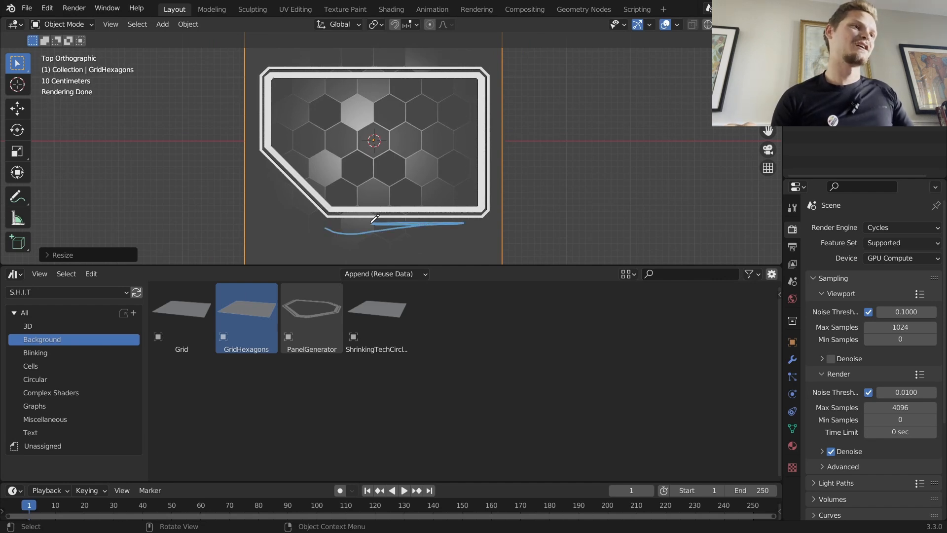
{"action": "left_click_drag", "start_coordinate": [392, 221], "coordinate": [394, 223]}
{"action": "key", "text": "ctrl+z"}
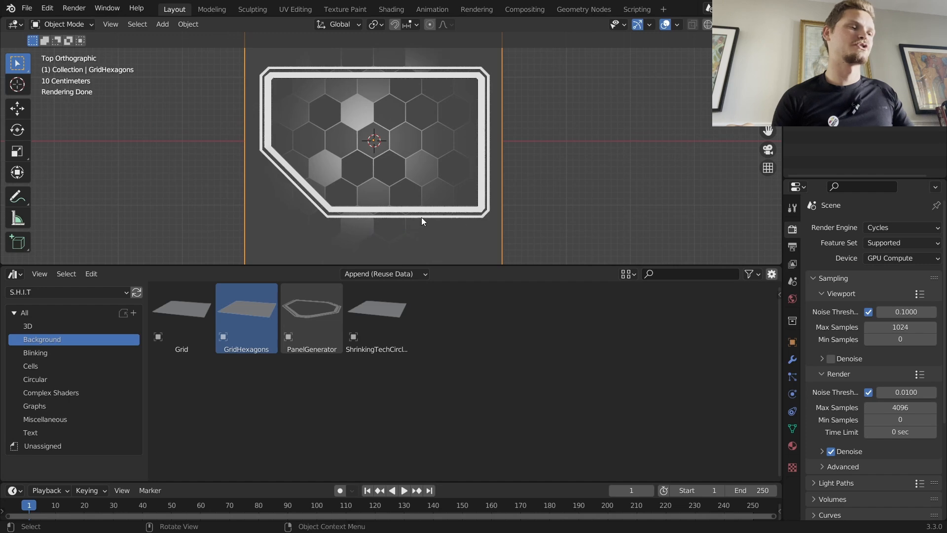
Step: Knife-cut the hexagon grid along the panel frame's outline and delete the face area outside the frame
{"action": "key", "text": "Tab"}
{"action": "key", "text": "k"}
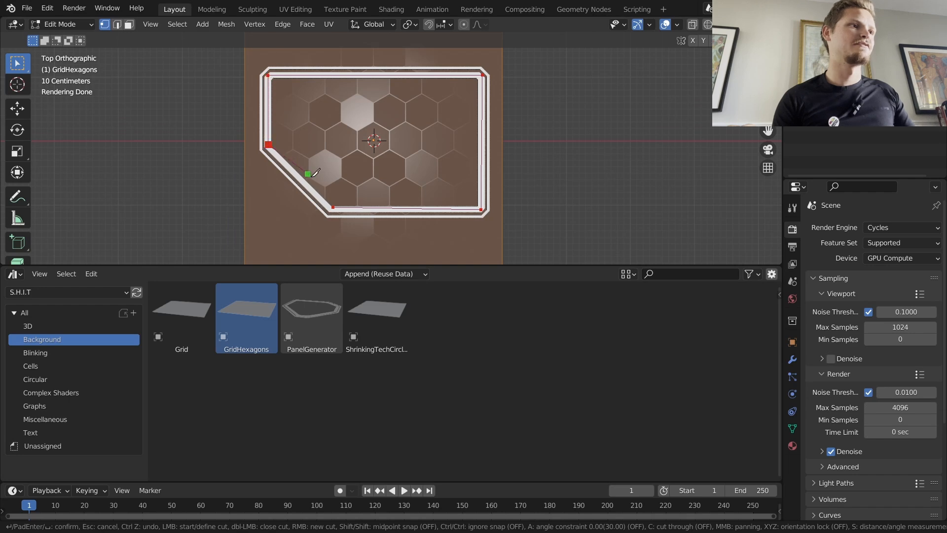
{"action": "key", "text": "Return"}
{"action": "key", "text": "3"}
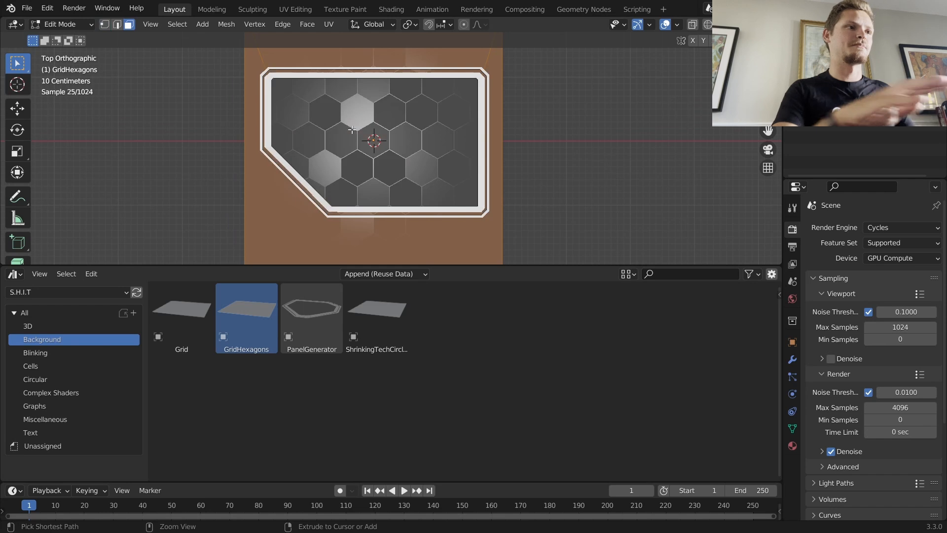
{"action": "key", "text": "x"}
{"action": "left_click", "coordinate": [323, 157]}
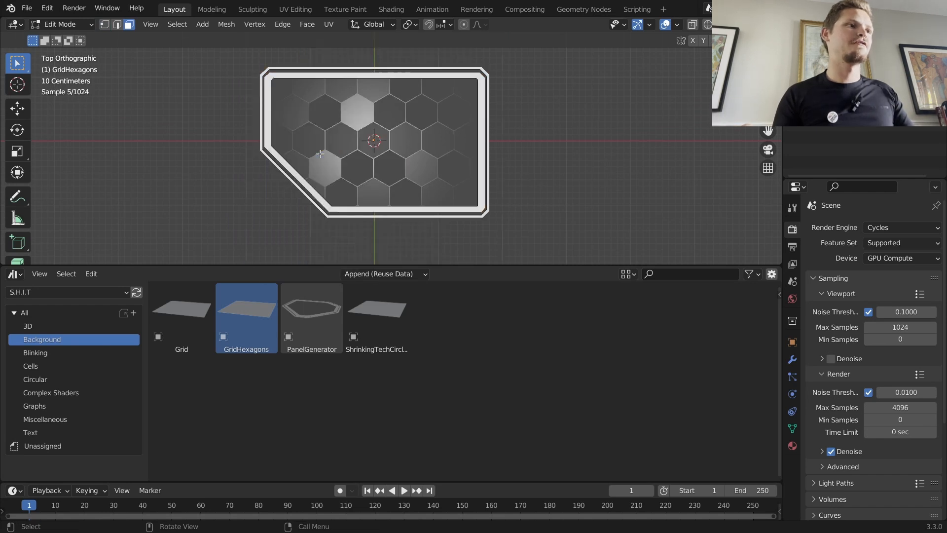
{"action": "key", "text": "Tab"}
Step: Preview the trimmed hexagon grid's animation and inspect the panel frame's modifier settings
{"action": "key", "text": "space"}
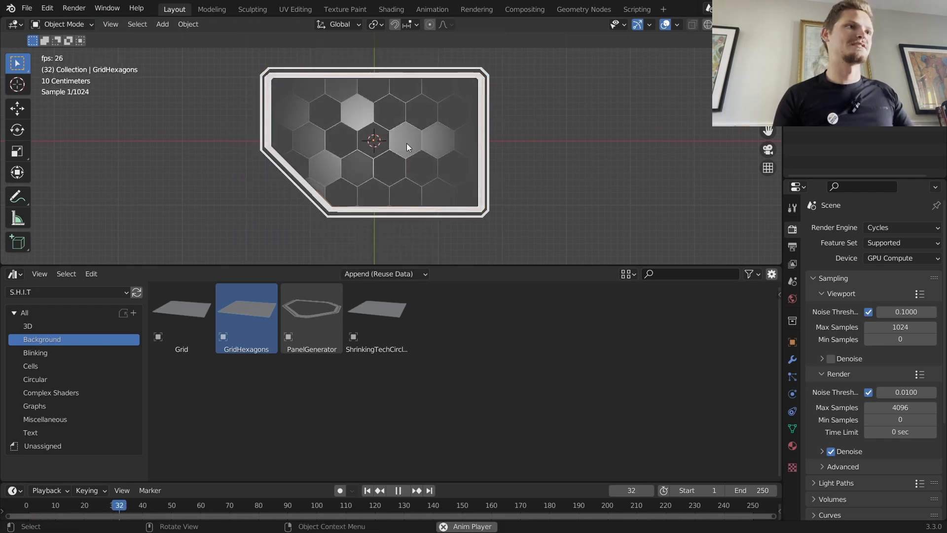
{"action": "key", "text": "space"}
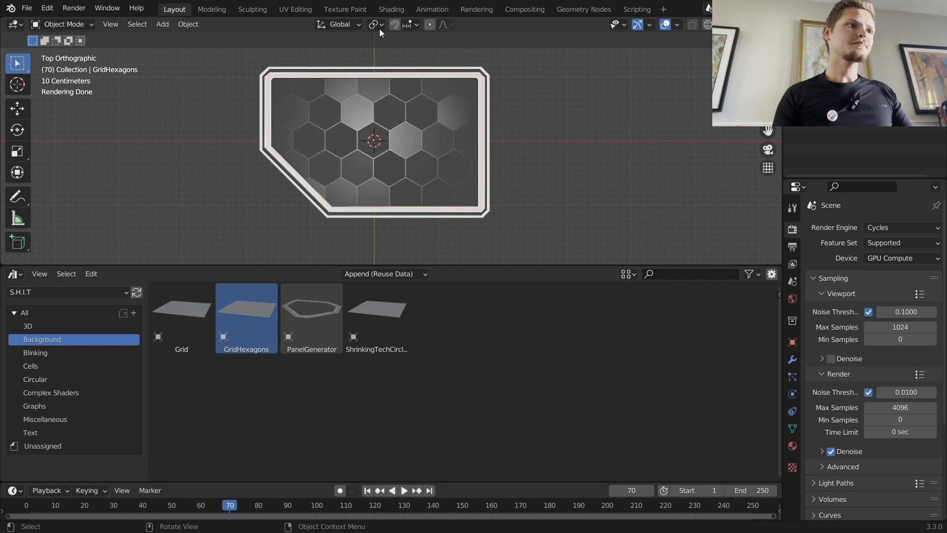
{"action": "left_click", "coordinate": [487, 109]}
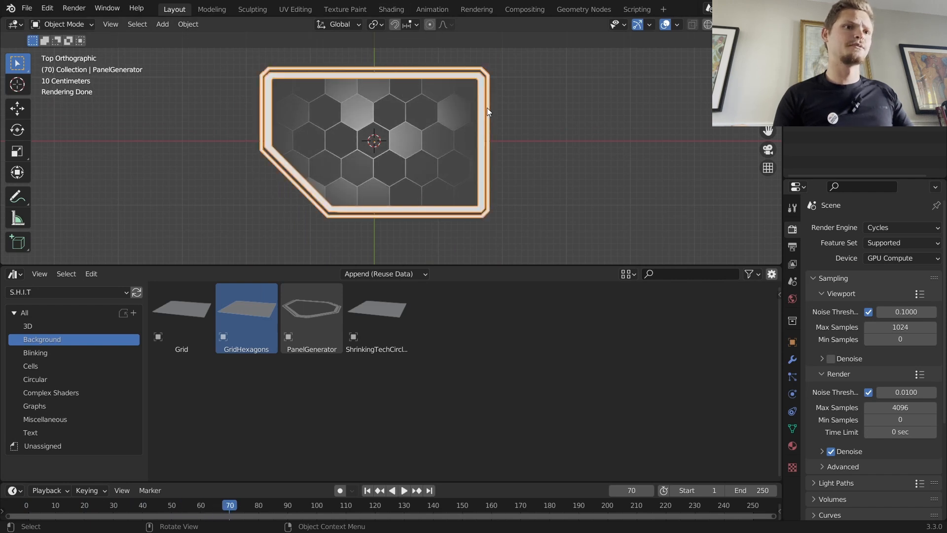
{"action": "left_click", "coordinate": [793, 361]}
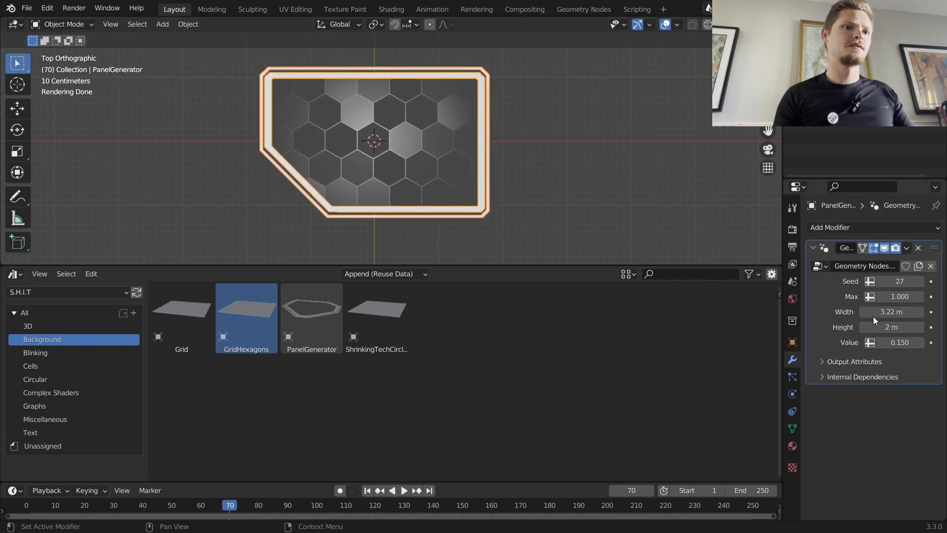
Step: Set the scale value of the hexagon grid's Hologram_Hexagons material to 9.1 in the Shading workspace
{"action": "left_click", "coordinate": [383, 126]}
{"action": "left_click", "coordinate": [390, 10]}
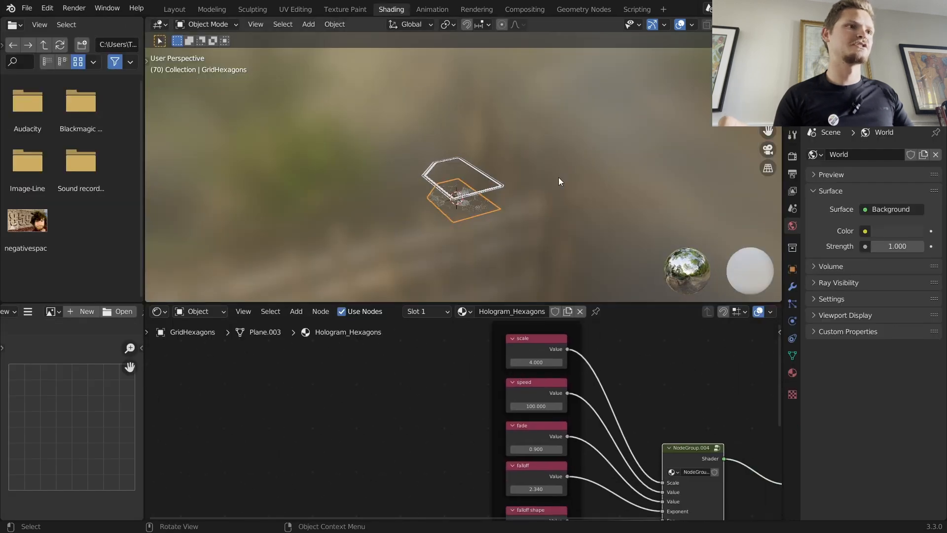
{"action": "key", "text": "KP_7"}
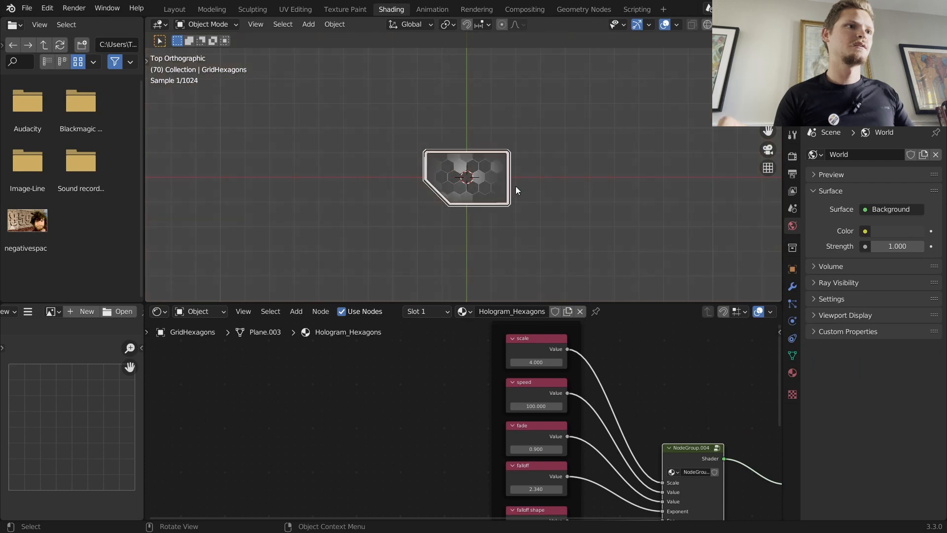
{"action": "scroll", "coordinate": [514, 194], "scroll_direction": "up", "scroll_amount": 4}
{"action": "scroll", "coordinate": [511, 410], "scroll_direction": "up", "scroll_amount": 2}
{"action": "scroll", "coordinate": [511, 410], "scroll_direction": "up", "scroll_amount": 1}
{"action": "left_click_drag", "start_coordinate": [443, 397], "coordinate": [488, 397]}
{"action": "left_click", "coordinate": [480, 397]}
Step: Play the animation to examine the rescaled hexagon pattern inside the panel frame
{"action": "key", "text": "space"}
{"action": "scroll", "coordinate": [547, 209], "scroll_direction": "up", "scroll_amount": 1}
{"action": "scroll", "coordinate": [544, 211], "scroll_direction": "up", "scroll_amount": 1}
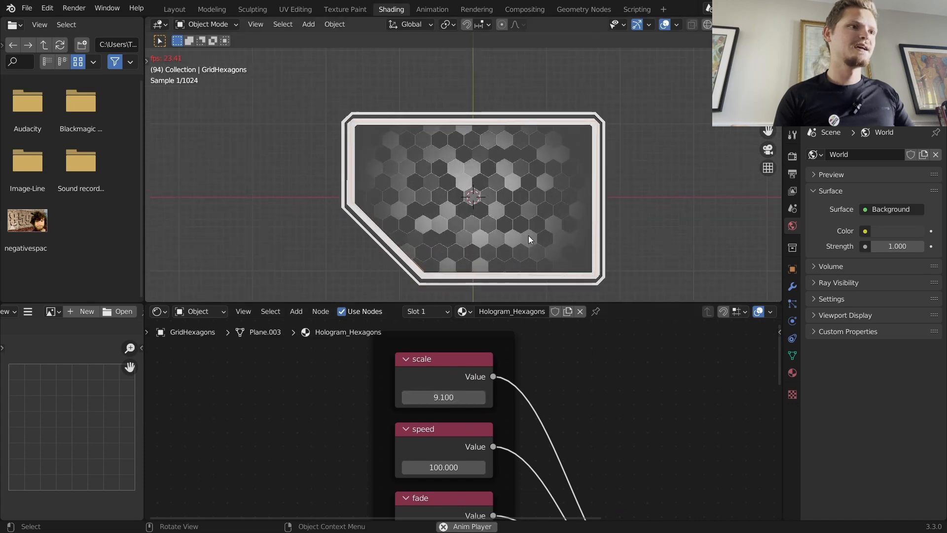
Step: Try a speed value of 200 in the Hologram_Hexagons material and set it back to 100
{"action": "left_click", "coordinate": [443, 466]}
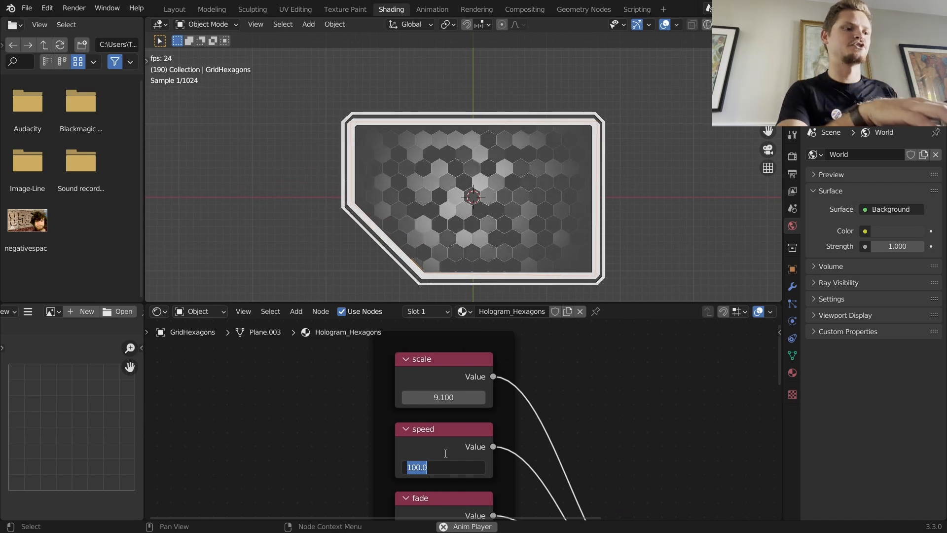
{"action": "type", "text": "200"}
{"action": "key", "text": "Return"}
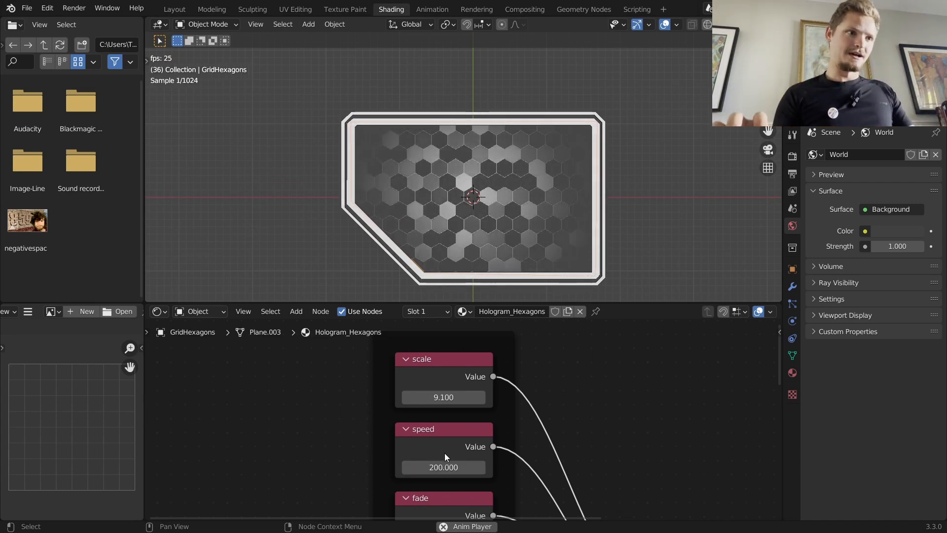
{"action": "left_click", "coordinate": [460, 467]}
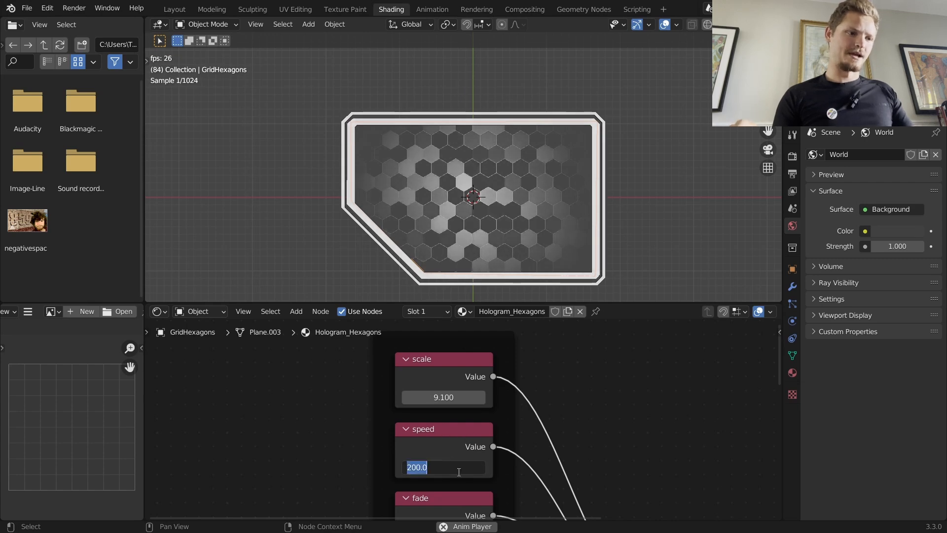
{"action": "type", "text": "100"}
{"action": "key", "text": "Return"}
Step: Stop the playback and try out the fade and line thickness values of the Hologram_Hexagons material
{"action": "middle_click_drag", "start_coordinate": [504, 510], "coordinate": [427, 459]}
{"action": "key", "text": "space"}
{"action": "mouse_move", "coordinate": [453, 473]}
{"action": "left_mouse_down"}
{"action": "mouse_move", "coordinate": [486, 472]}
{"action": "mouse_move", "coordinate": [446, 468]}
{"action": "left_mouse_up"}
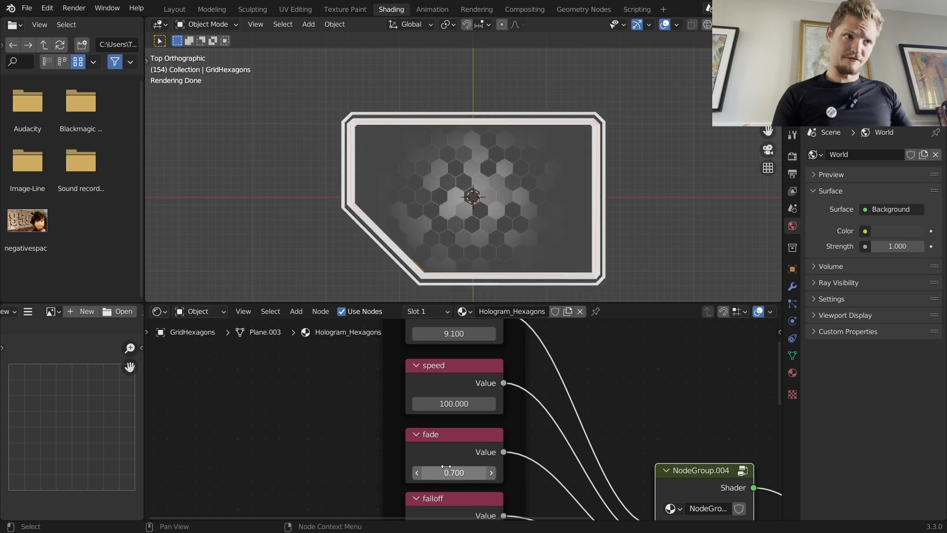
{"action": "middle_click_drag", "start_coordinate": [437, 457], "coordinate": [381, 429]}
{"action": "mouse_move", "coordinate": [425, 451]}
{"action": "left_mouse_down"}
{"action": "mouse_move", "coordinate": [433, 451]}
{"action": "mouse_move", "coordinate": [425, 452]}
{"action": "left_mouse_up"}
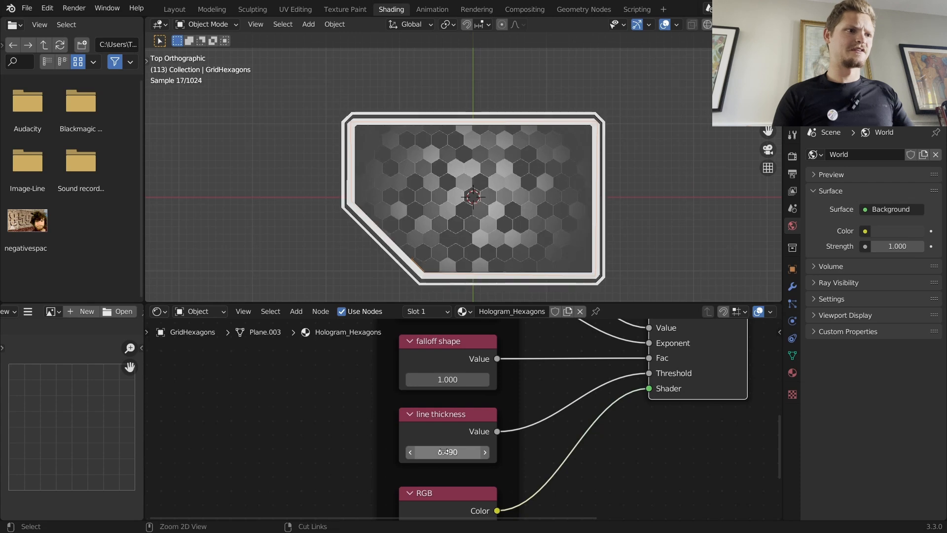
Step: Try moving the hexagon grid in the Layout workspace, undo the move and return to the top view
{"action": "left_click", "coordinate": [179, 10]}
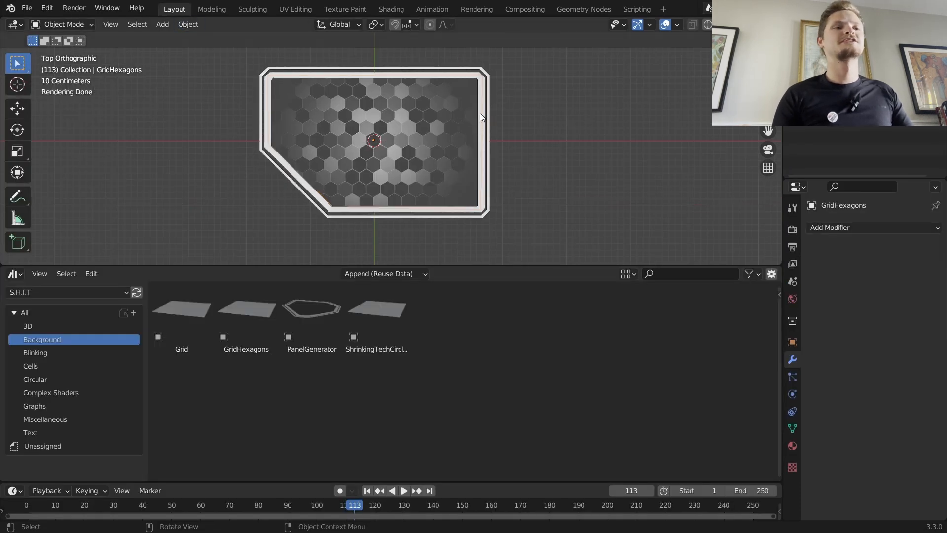
{"action": "middle_click_drag", "start_coordinate": [431, 175], "coordinate": [483, 78]}
{"action": "key", "text": "g"}
{"action": "left_click", "coordinate": [475, 129]}
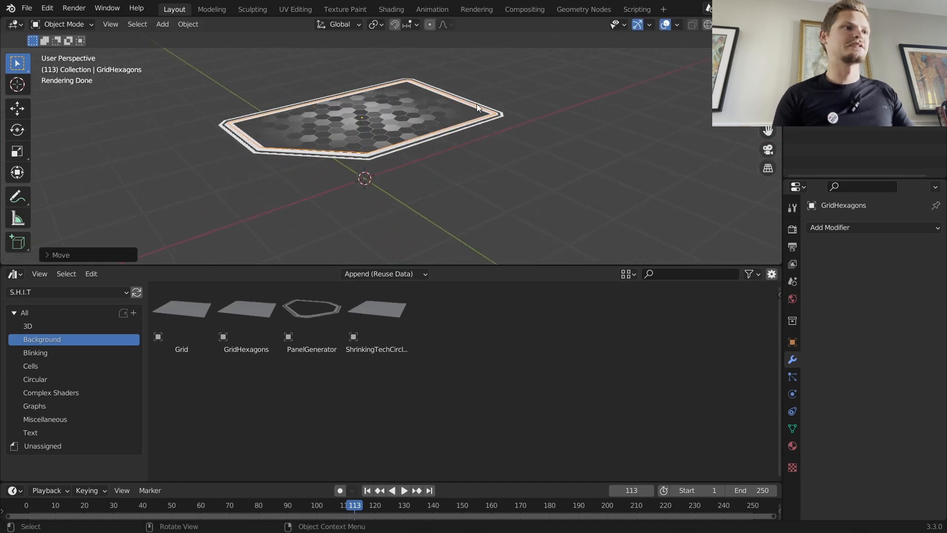
{"action": "key", "text": "ctrl+z"}
{"action": "key", "text": "KP_7"}
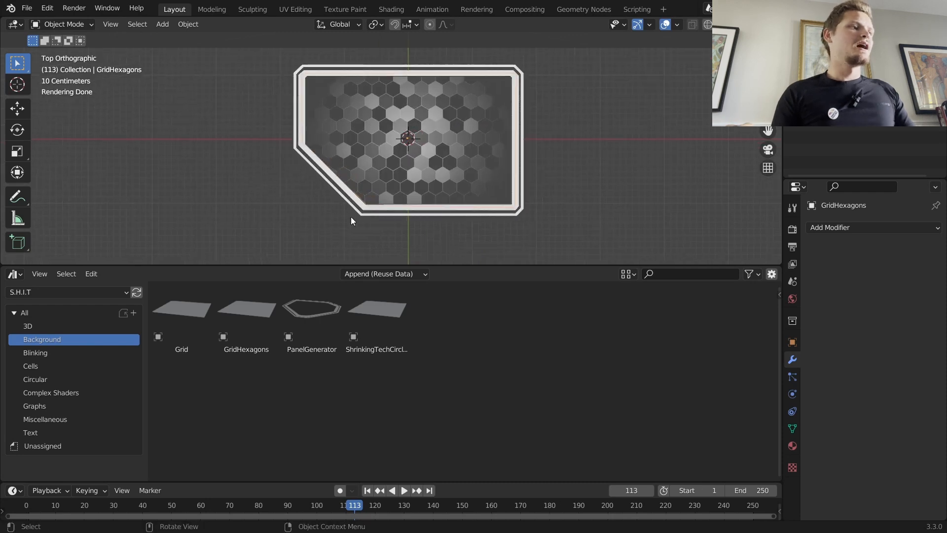
{"action": "scroll", "coordinate": [474, 155], "scroll_direction": "up", "scroll_amount": 1}
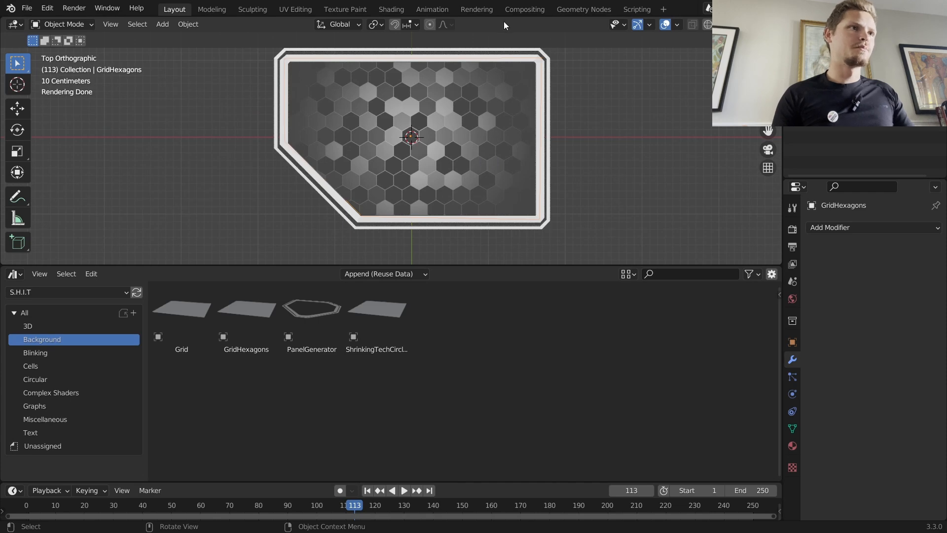
Step: Insert a Mix Shader between the node group and the Material Output of the Hologram_Hexagons material in the Shading workspace
{"action": "left_click", "coordinate": [391, 10]}
{"action": "middle_click_drag", "start_coordinate": [694, 407], "coordinate": [358, 480]}
{"action": "left_click_drag", "start_coordinate": [558, 341], "coordinate": [690, 337]}
{"action": "key", "text": "shift+a"}
{"action": "left_click", "coordinate": [575, 340]}
{"action": "type", "text": "mi"}
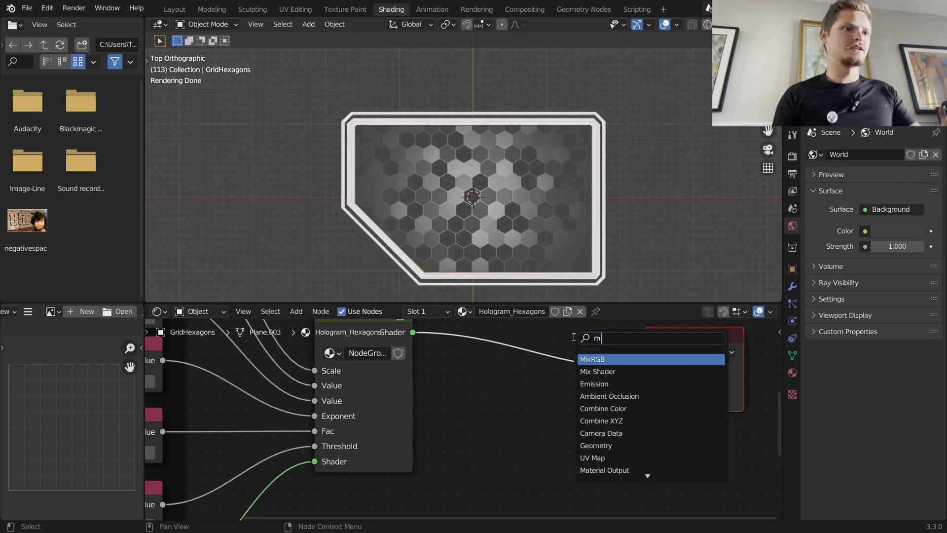
{"action": "left_click", "coordinate": [597, 371]}
{"action": "left_click", "coordinate": [517, 372]}
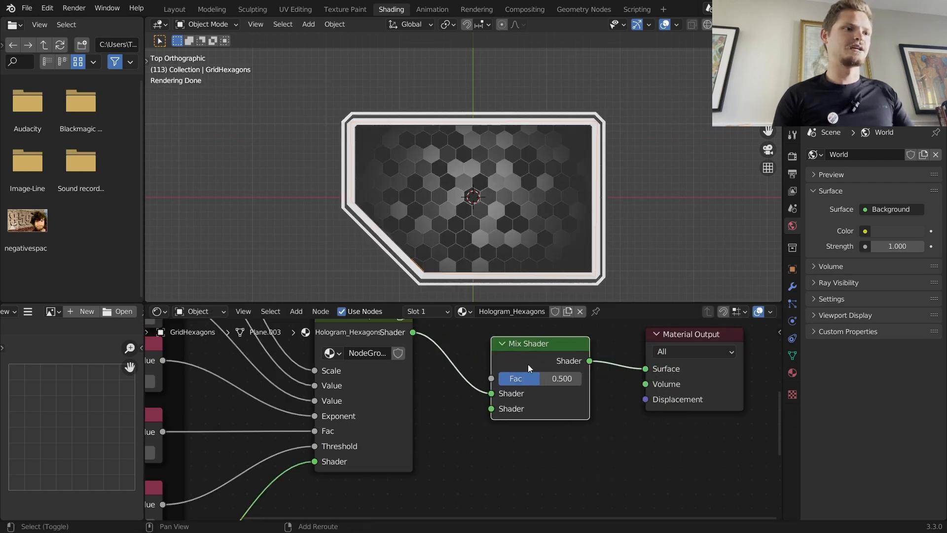
Step: Connect a new Transparent BSDF to the Mix Shader's second shader input and set the mix factor to about 0.81
{"action": "key", "text": "shift+a"}
{"action": "left_click", "coordinate": [516, 371]}
{"action": "type", "text": "tr"}
{"action": "left_click", "coordinate": [539, 397]}
{"action": "left_click", "coordinate": [533, 463]}
{"action": "left_click_drag", "start_coordinate": [531, 468], "coordinate": [492, 411]}
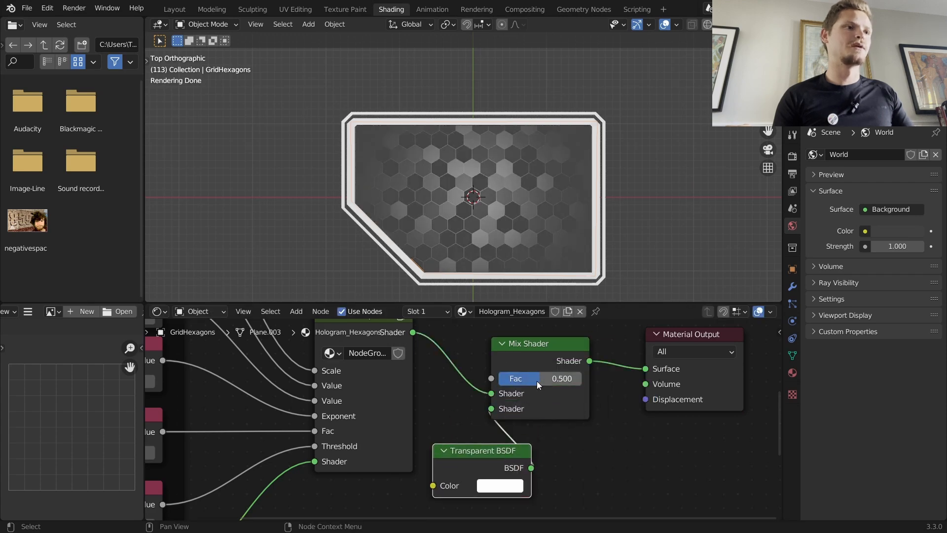
{"action": "left_click_drag", "start_coordinate": [537, 381], "coordinate": [552, 380]}
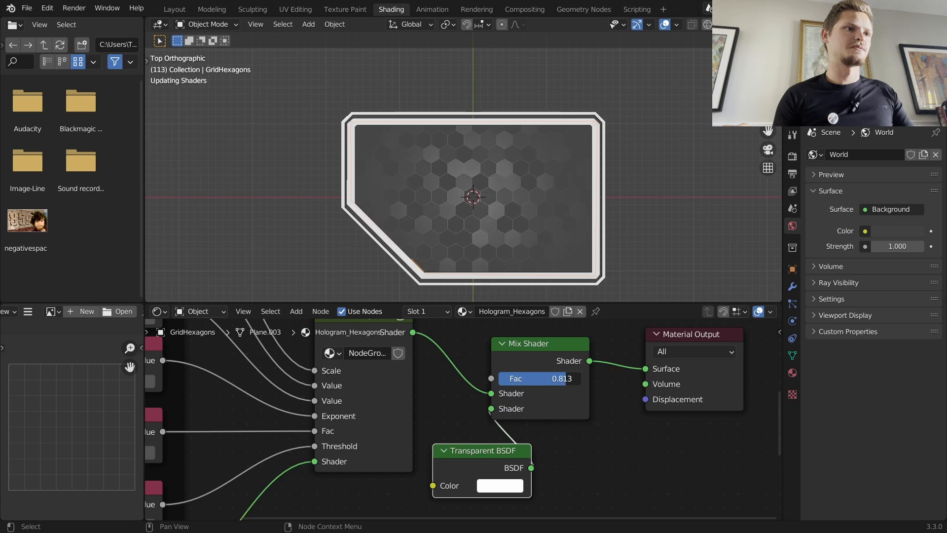
Step: Play the animation in the Layout workspace to preview the more transparent hexagon grid
{"action": "left_click", "coordinate": [175, 9]}
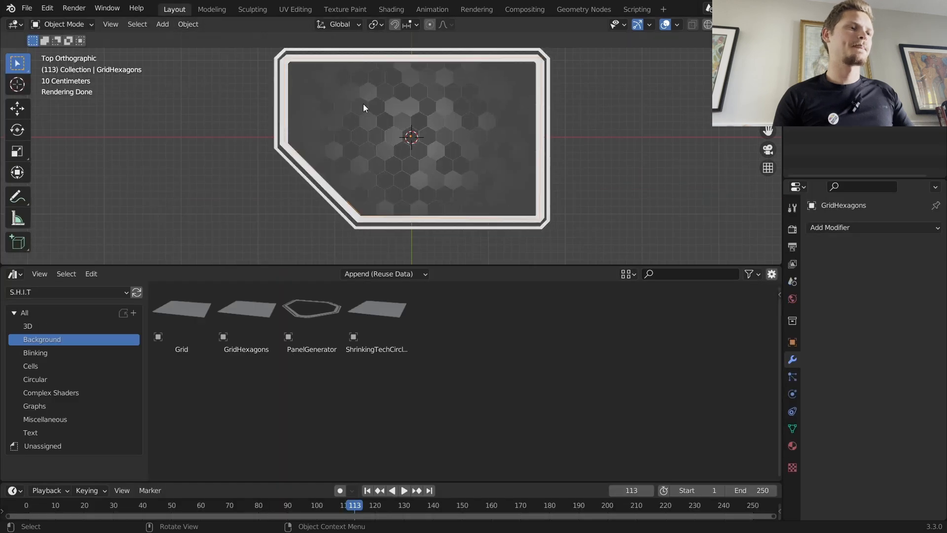
{"action": "key", "text": "space"}
{"action": "key", "text": "space"}
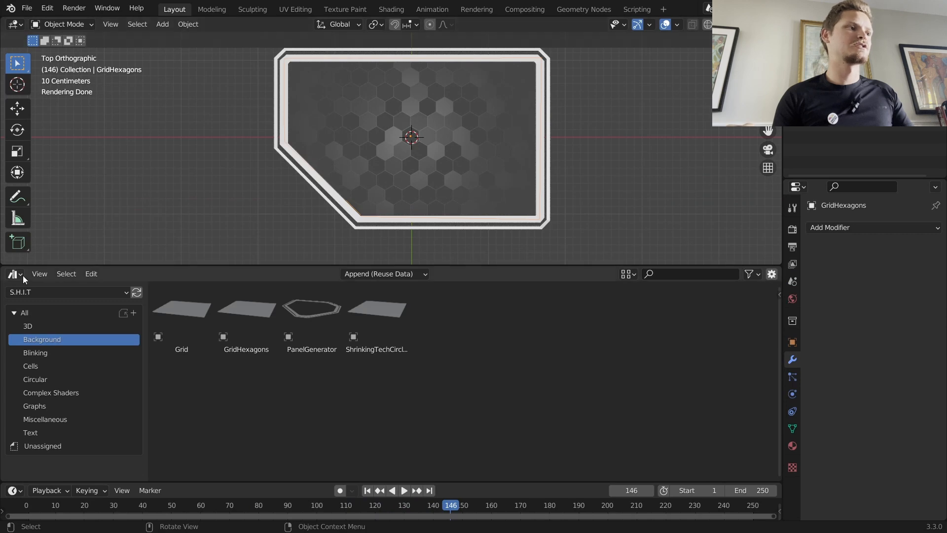
Step: Place the dna asset from the 3D category on the panel as a trial and delete it after previewing its animation
{"action": "left_click", "coordinate": [39, 322]}
{"action": "left_click_drag", "start_coordinate": [165, 310], "coordinate": [417, 167]}
{"action": "middle_click_drag", "start_coordinate": [417, 166], "coordinate": [425, 124]}
{"action": "key", "text": "space"}
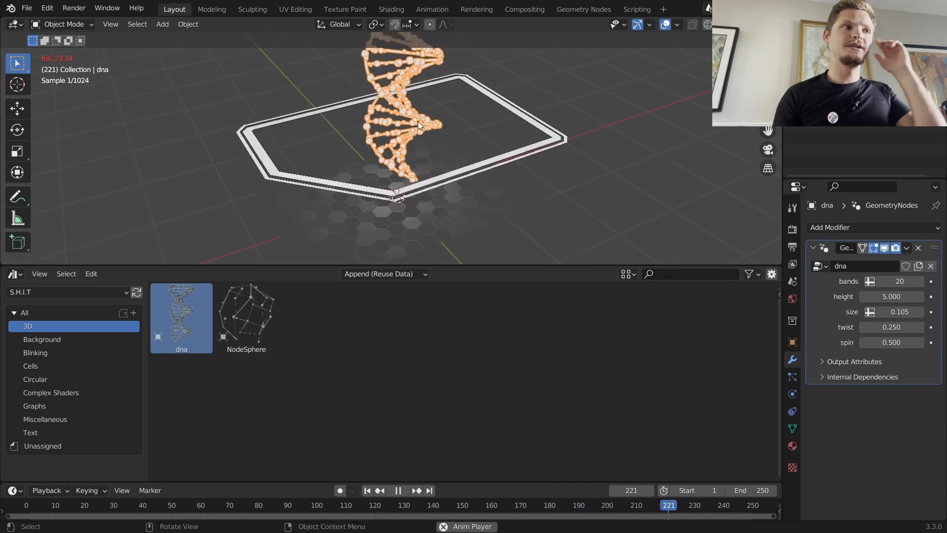
{"action": "key", "text": "space"}
{"action": "key", "text": "x"}
{"action": "left_click", "coordinate": [410, 119]}
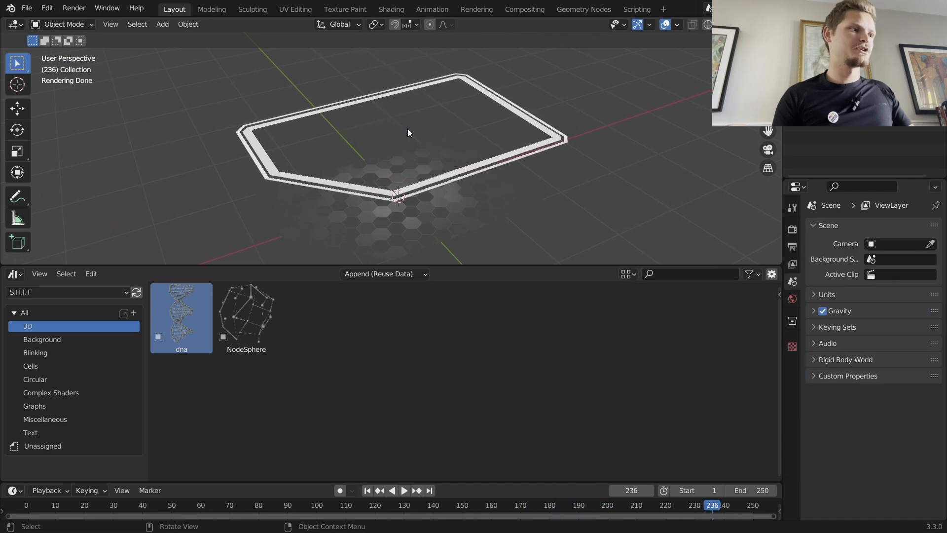
Step: Place the Sonar asset from the Complex Shaders category on the panel and move it along the Z axis
{"action": "left_click", "coordinate": [54, 397]}
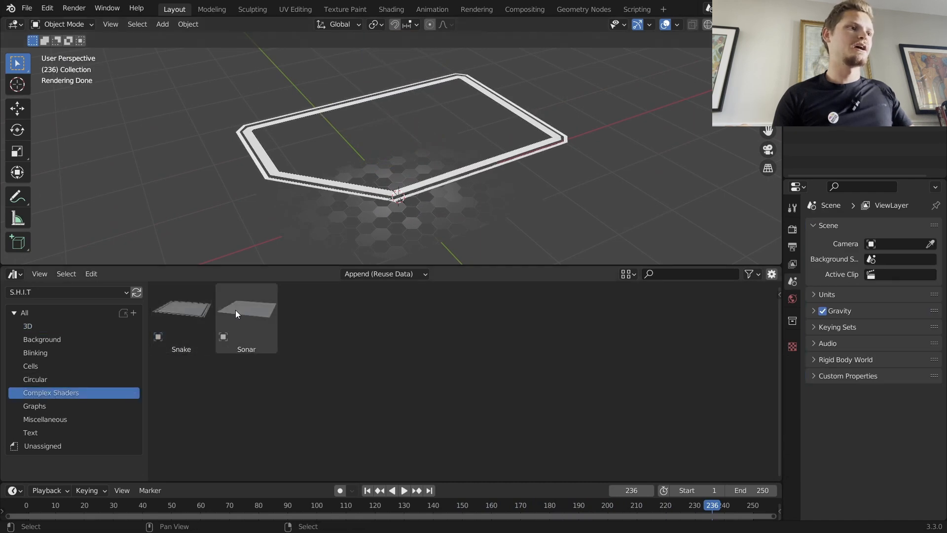
{"action": "key", "text": "KP_7"}
{"action": "left_click_drag", "start_coordinate": [268, 315], "coordinate": [420, 167]}
{"action": "middle_click_drag", "start_coordinate": [447, 169], "coordinate": [476, 124]}
{"action": "key", "text": "g"}
{"action": "key", "text": "z"}
{"action": "left_click", "coordinate": [479, 116]}
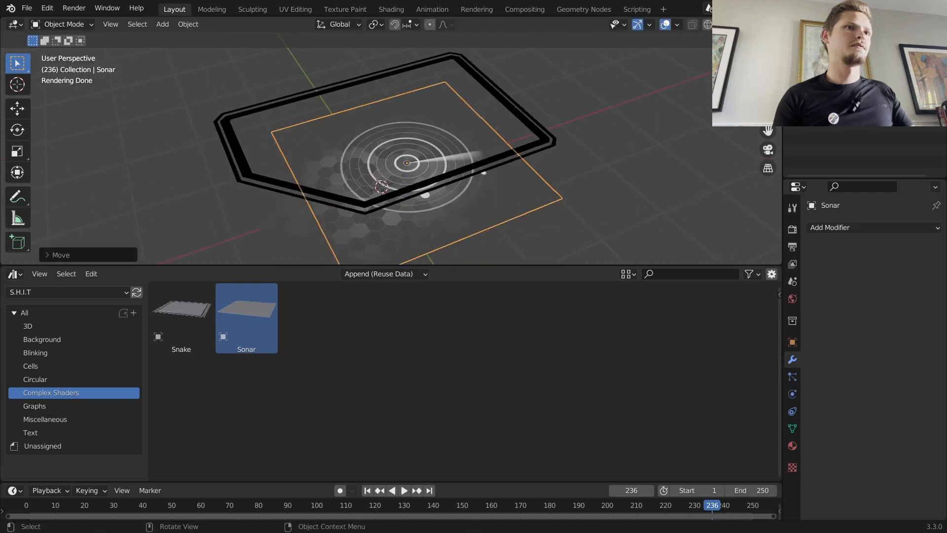
Step: Preview the sonar's animation over the panel from the top view and delete the sonar object
{"action": "left_click", "coordinate": [720, 25]}
{"action": "left_click", "coordinate": [759, 24]}
{"action": "middle_click_drag", "start_coordinate": [489, 102], "coordinate": [463, 146]}
{"action": "key", "text": "space"}
{"action": "key", "text": "KP_7"}
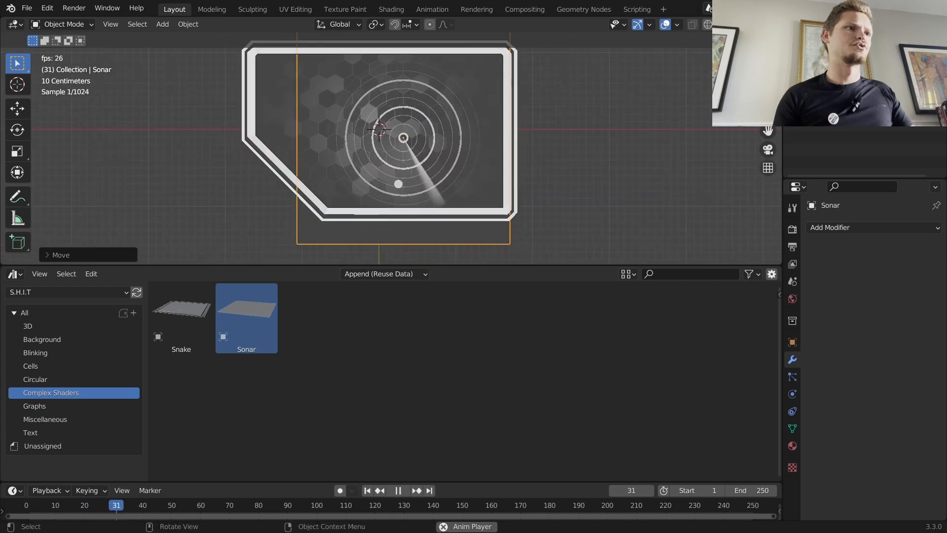
{"action": "key", "text": "space"}
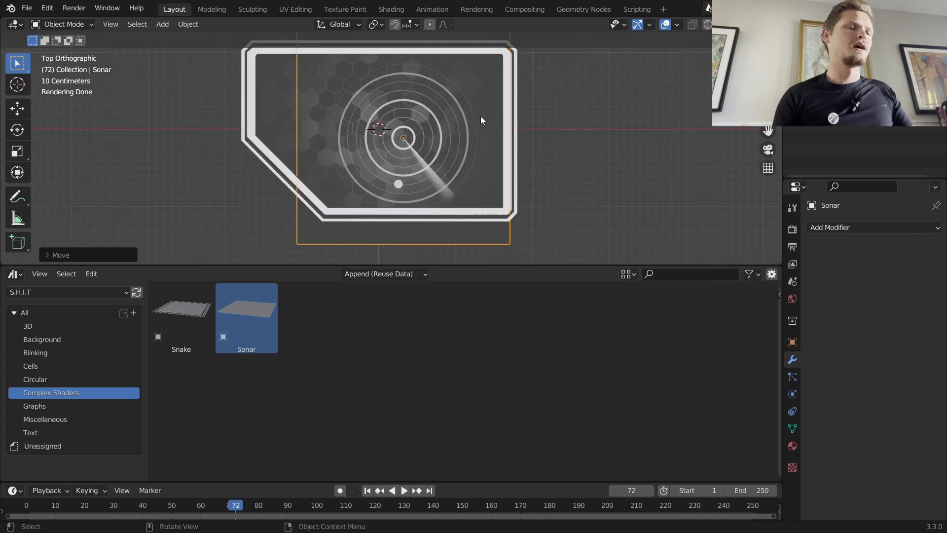
{"action": "key", "text": "x"}
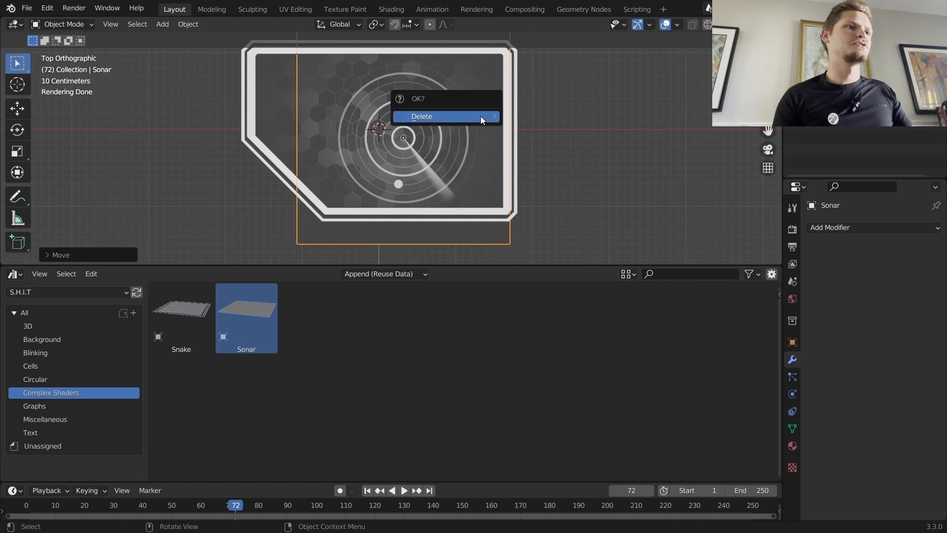
{"action": "left_click", "coordinate": [480, 117]}
Step: Place the dna asset from the 3D category inside the panel frame
{"action": "left_click", "coordinate": [45, 327]}
{"action": "left_click", "coordinate": [181, 316]}
{"action": "left_click_drag", "start_coordinate": [182, 316], "coordinate": [442, 165]}
Step: Raise the hexagon grid along the Z axis by about 0.96 m to the level of the panel frame
{"action": "middle_click_drag", "start_coordinate": [442, 166], "coordinate": [487, 78]}
{"action": "left_click", "coordinate": [454, 185]}
{"action": "key", "text": "g"}
{"action": "key", "text": "z"}
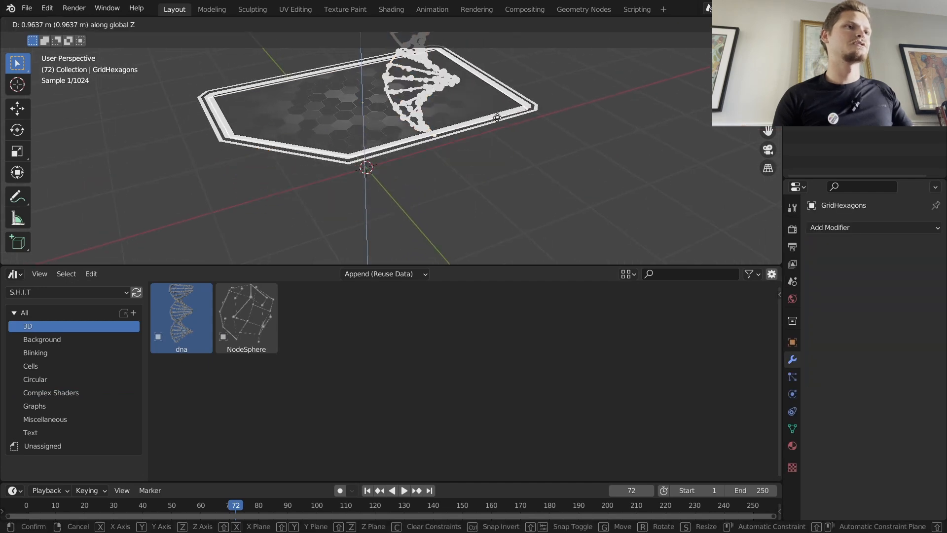
{"action": "left_click", "coordinate": [411, 86]}
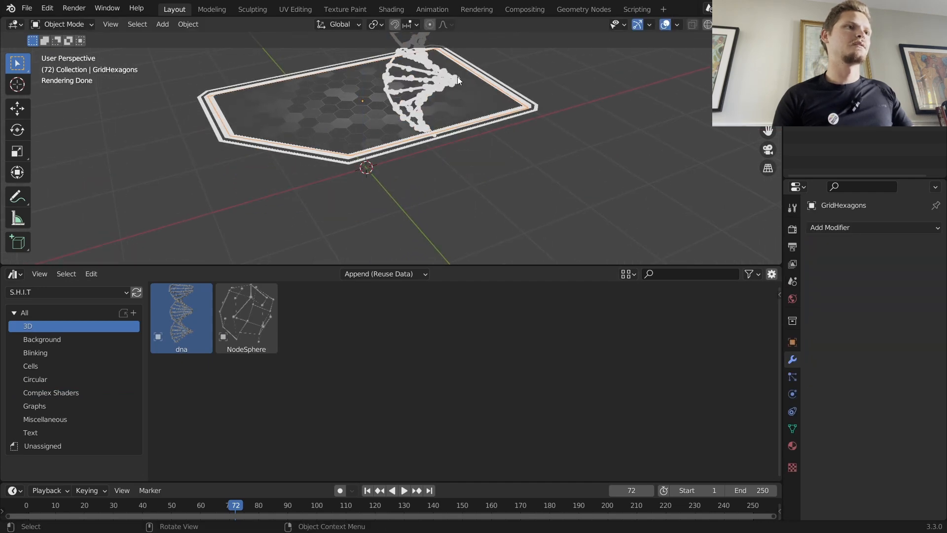
Step: Move the dna model to the middle of the panel in the top view
{"action": "left_click", "coordinate": [446, 69]}
{"action": "key", "text": "KP_7"}
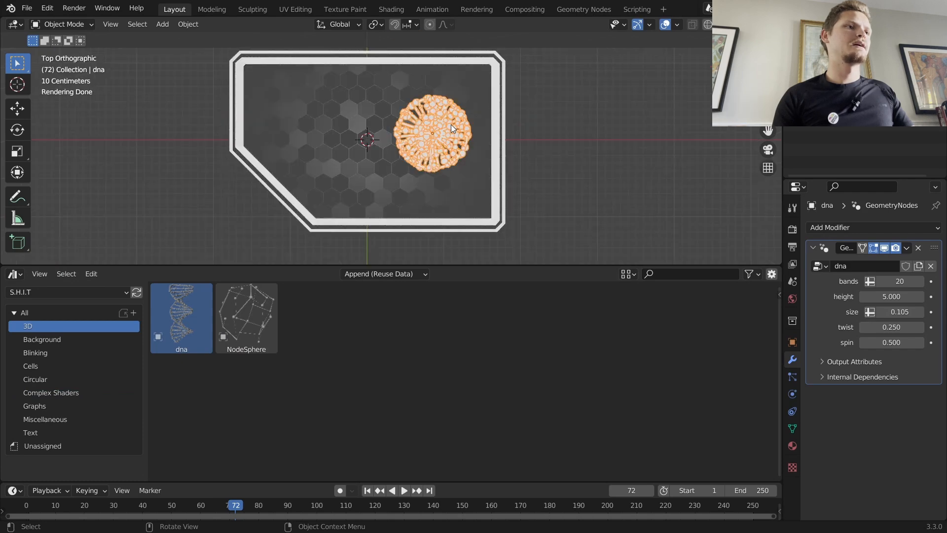
{"action": "key", "text": "g"}
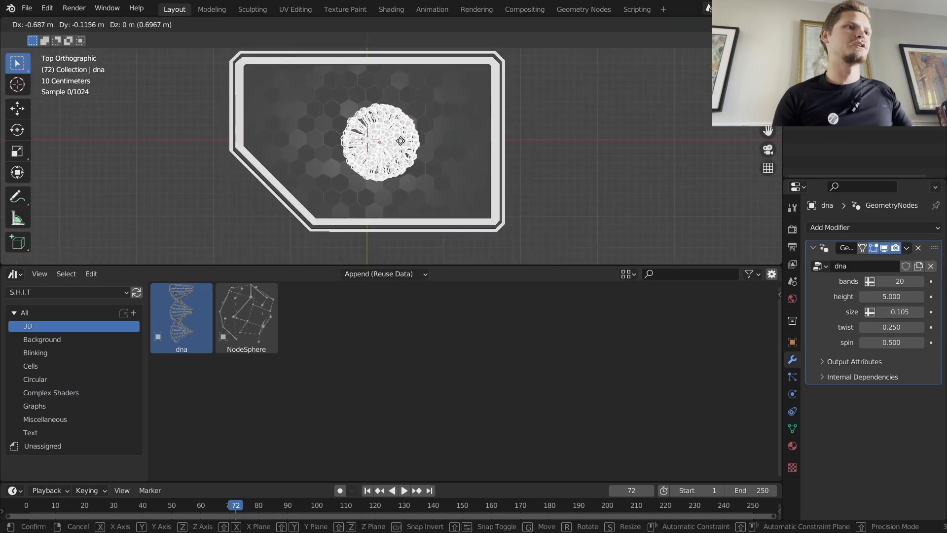
{"action": "left_click", "coordinate": [400, 155]}
Step: Raise the dna model along the Z axis onto the panel and scale it down
{"action": "middle_click_drag", "start_coordinate": [400, 155], "coordinate": [416, 147]}
{"action": "key", "text": "g"}
{"action": "key", "text": "z"}
{"action": "left_click", "coordinate": [436, 107]}
{"action": "middle_click_drag", "start_coordinate": [436, 108], "coordinate": [415, 131]}
{"action": "key", "text": "ctrl+z"}
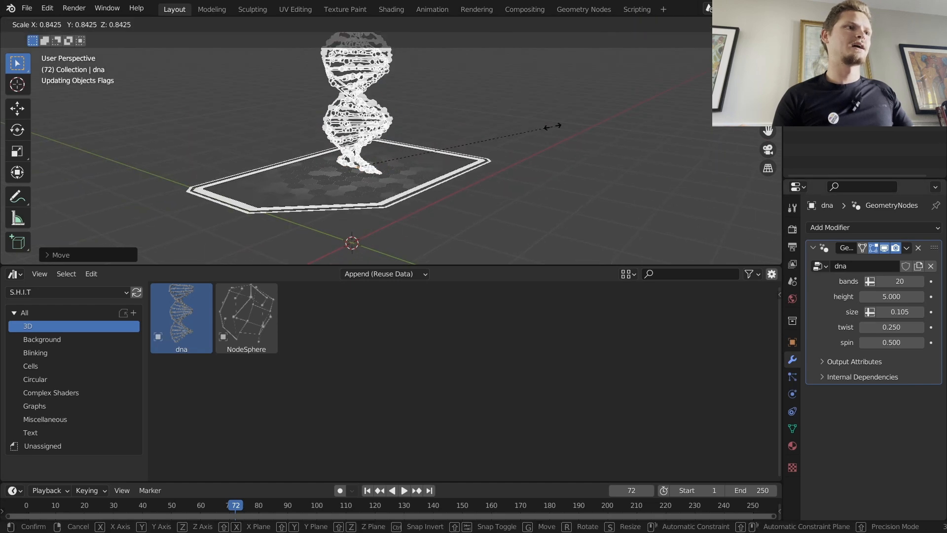
Step: Play the animation to preview the dna model spinning above the panel
{"action": "middle_click_drag", "start_coordinate": [519, 113], "coordinate": [428, 158]}
{"action": "key", "text": "space"}
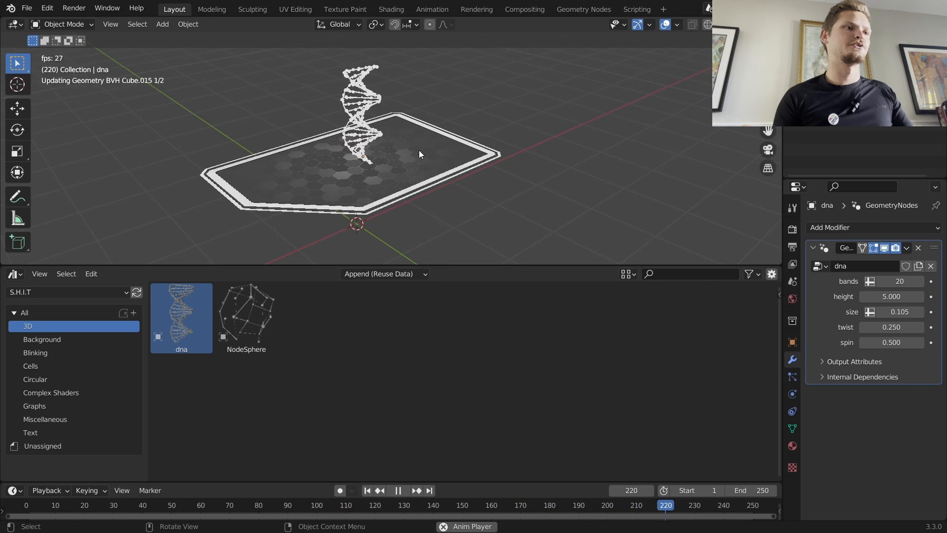
{"action": "key", "text": "space"}
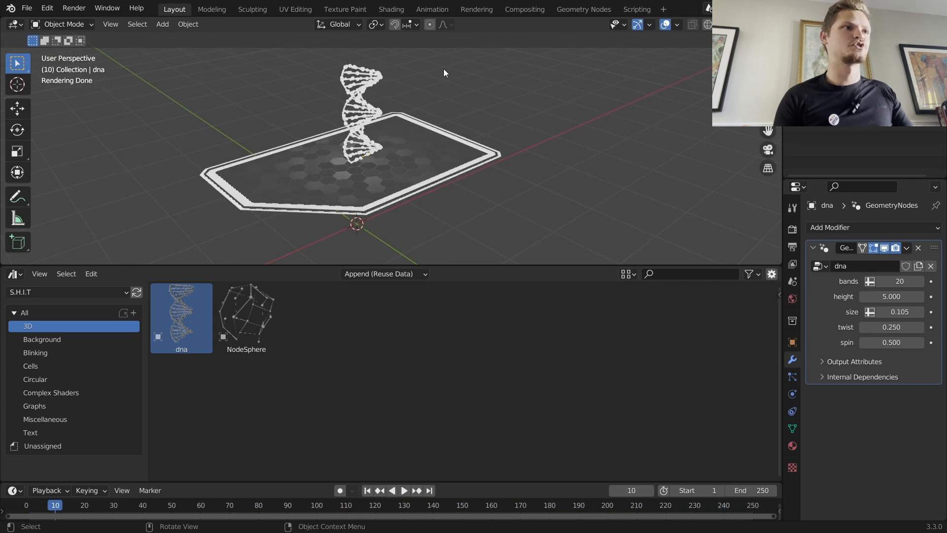
Step: Assign the existing Hologram material to the dna model in the Shading workspace
{"action": "left_click", "coordinate": [395, 9]}
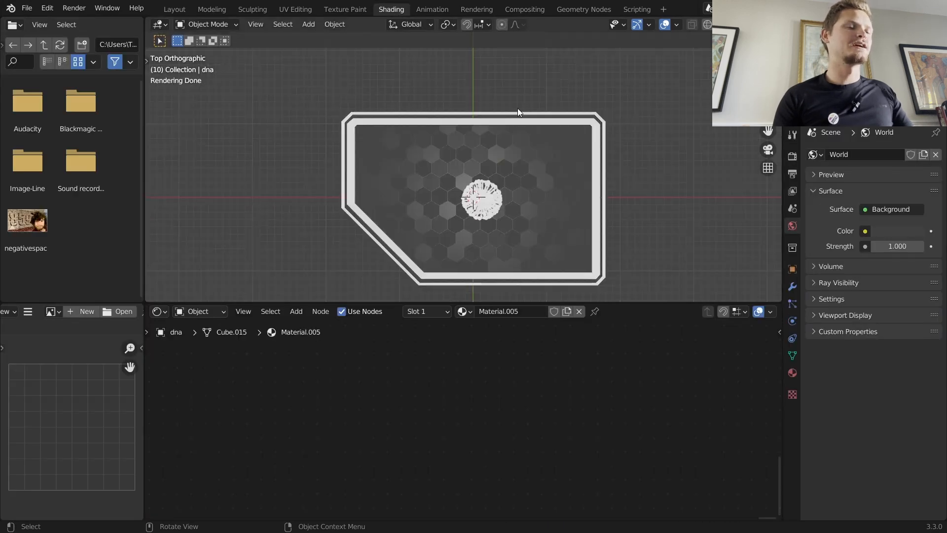
{"action": "middle_click_drag", "start_coordinate": [461, 235], "coordinate": [539, 114]}
{"action": "scroll", "coordinate": [484, 166], "scroll_direction": "up", "scroll_amount": 2}
{"action": "left_click", "coordinate": [449, 161]}
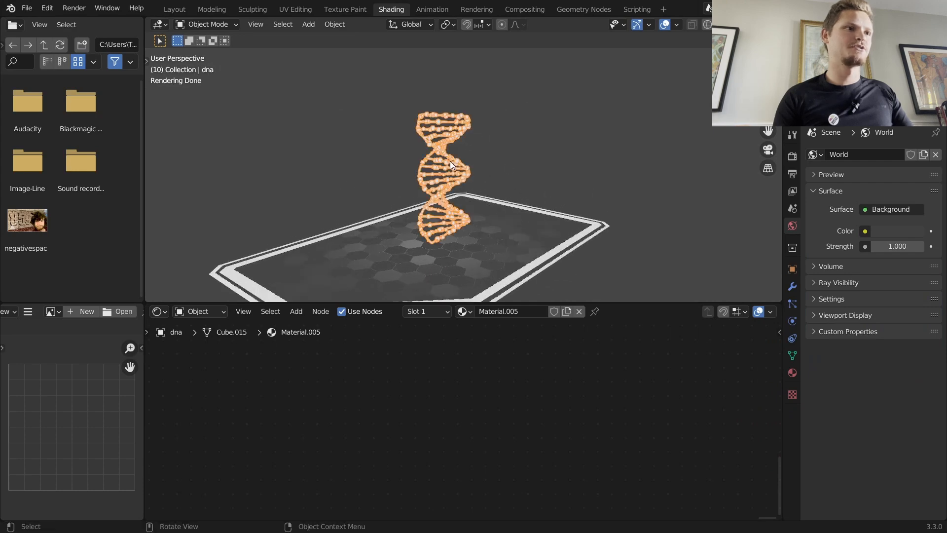
{"action": "left_click", "coordinate": [472, 315]}
{"action": "left_click", "coordinate": [508, 330]}
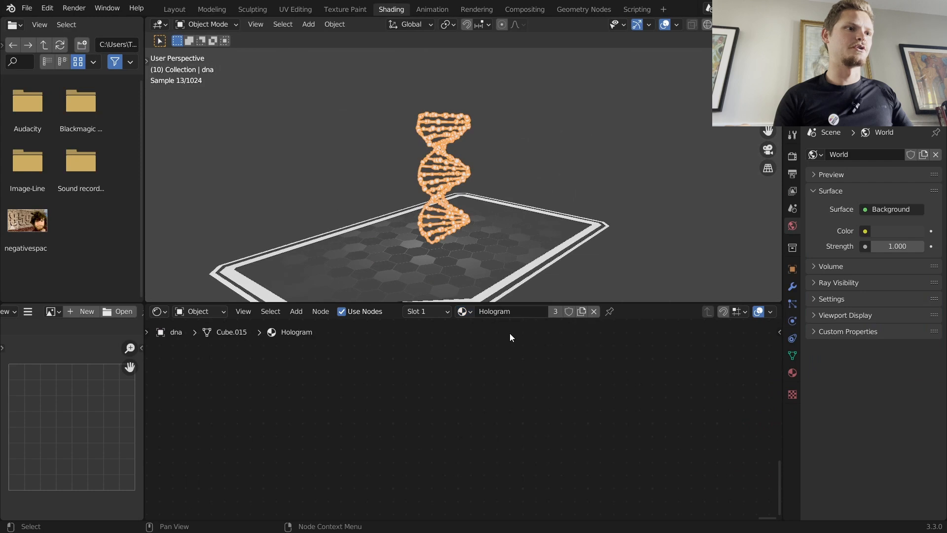
Step: Try a cyan colour in the Hologram material's RGB node and undo the colour change
{"action": "key", "text": "Home"}
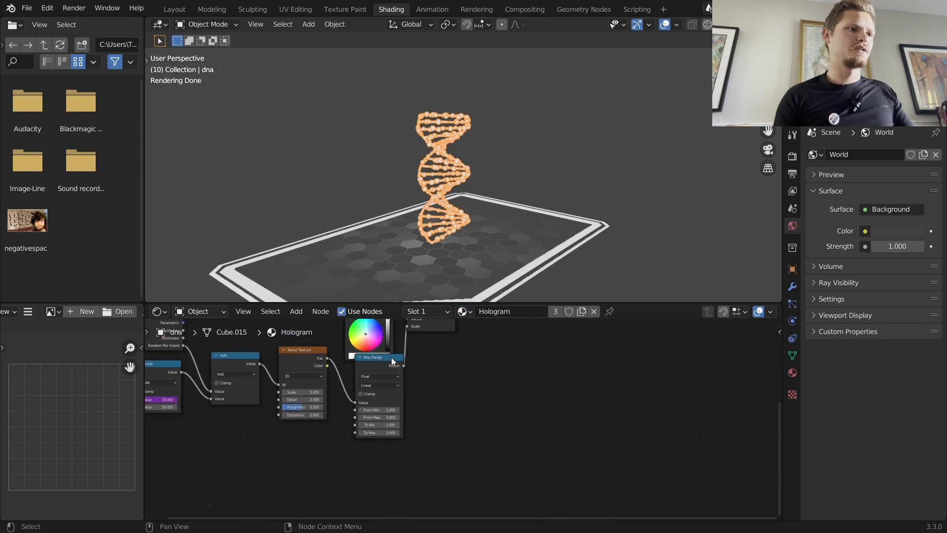
{"action": "left_click", "coordinate": [464, 351]}
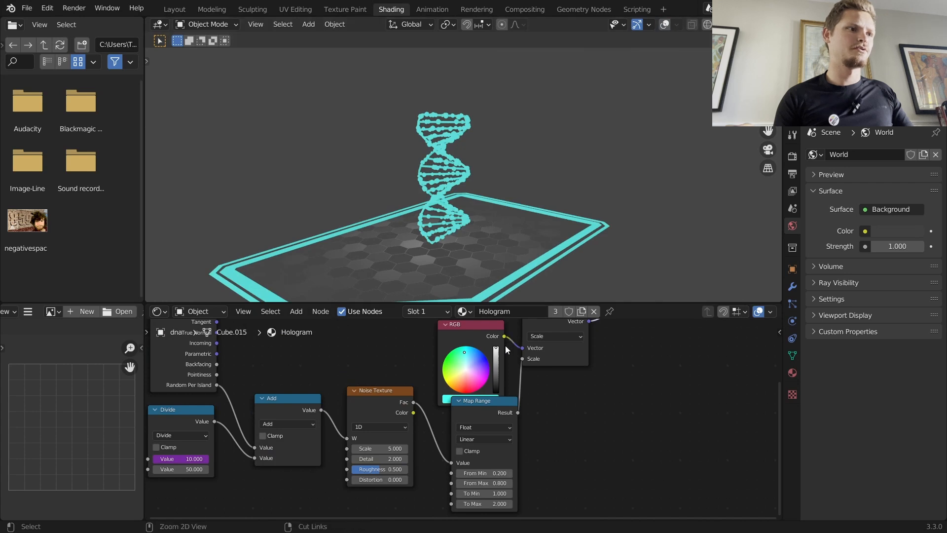
{"action": "key", "text": "ctrl+z"}
Step: Insert a Principled BSDF node before the Material Output and cut the link between the Scale node and Base Color
{"action": "key", "text": "shift+a"}
{"action": "left_click", "coordinate": [485, 374]}
{"action": "type", "text": "pri"}
{"action": "key", "text": "Return"}
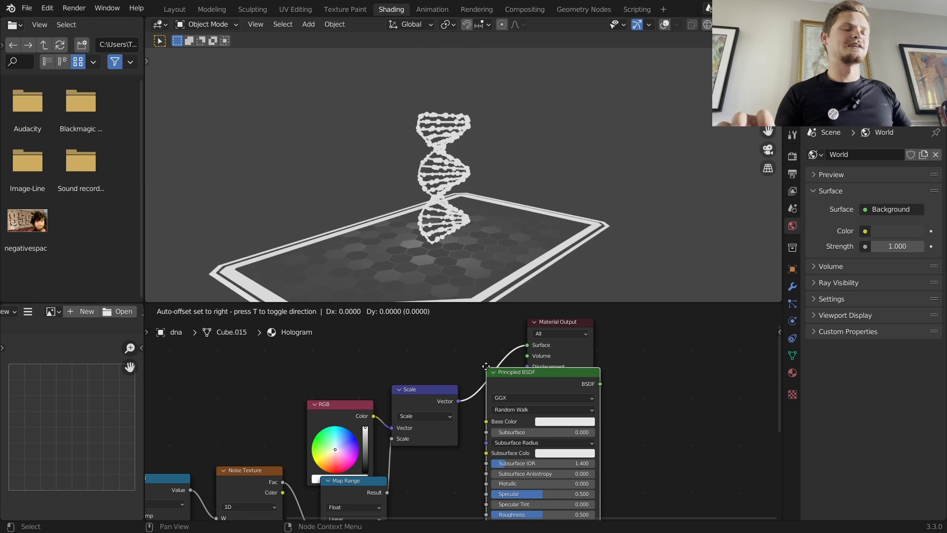
{"action": "left_click", "coordinate": [495, 358]}
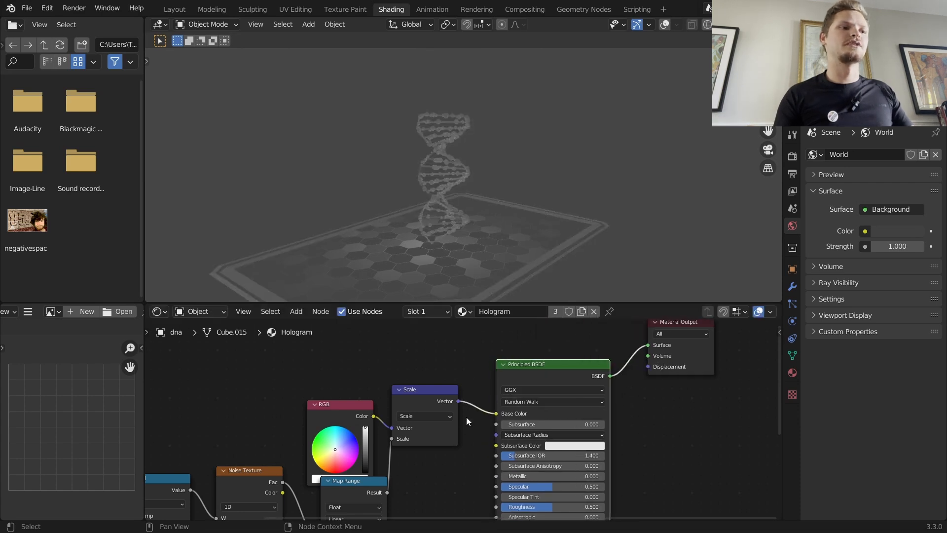
{"action": "middle_click_drag", "start_coordinate": [497, 413], "coordinate": [497, 379]}
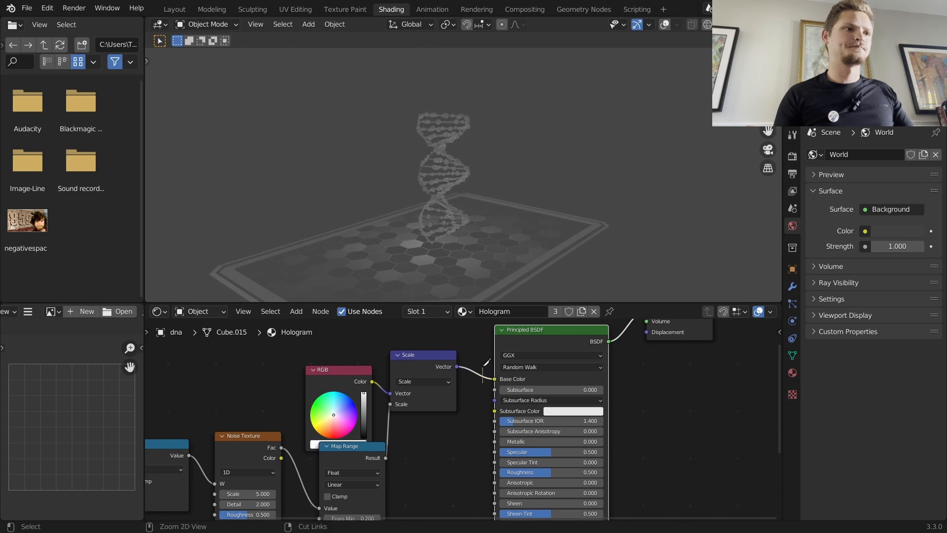
{"action": "right_click_drag", "start_coordinate": [482, 383], "coordinate": [481, 374], "text": "ctrl"}
Step: Add a Fresnel node feeding the Principled BSDF's Emission Strength and set the Emission colour to white
{"action": "middle_click_drag", "start_coordinate": [491, 377], "coordinate": [507, 191]}
{"action": "key", "text": "shift+a"}
{"action": "left_click", "coordinate": [475, 390]}
{"action": "type", "text": "fres"}
{"action": "left_click", "coordinate": [490, 403]}
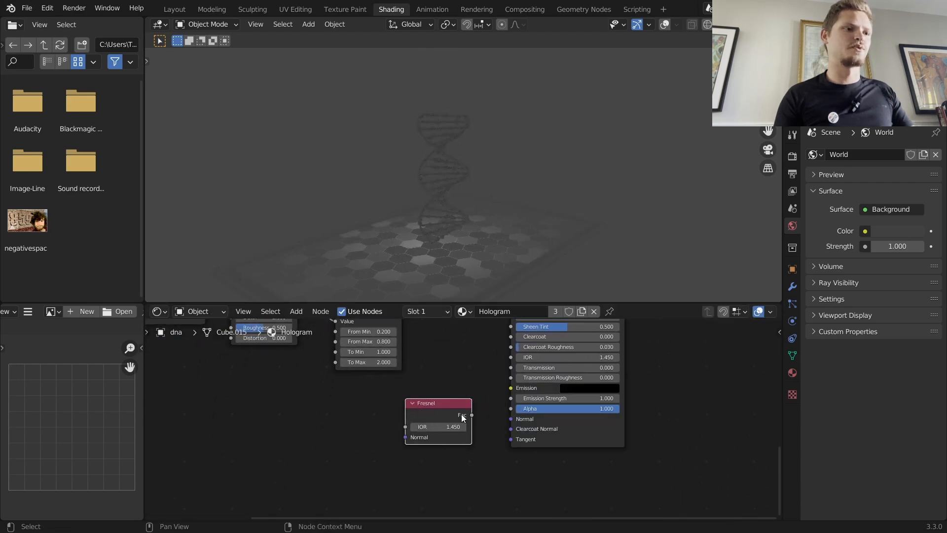
{"action": "left_click_drag", "start_coordinate": [508, 410], "coordinate": [509, 400]}
{"action": "left_click", "coordinate": [572, 389]}
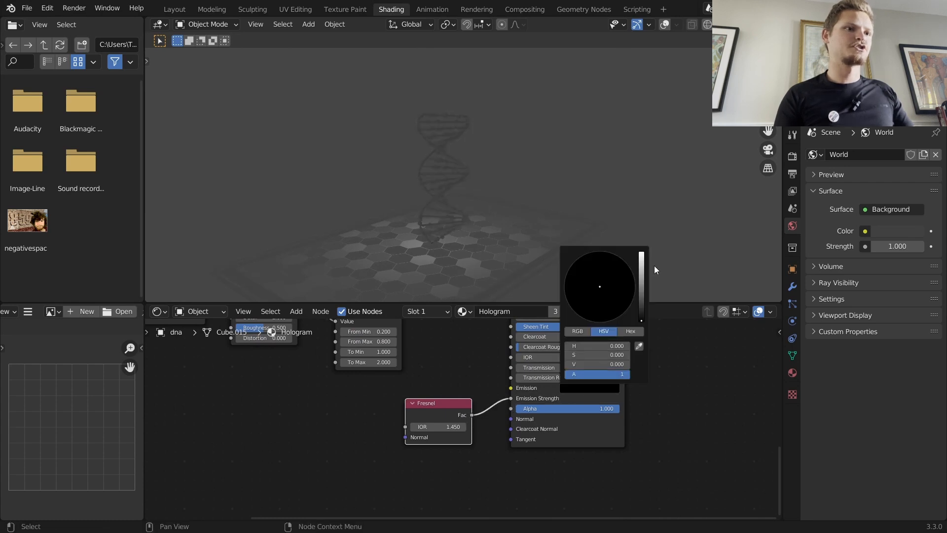
{"action": "left_click_drag", "start_coordinate": [644, 264], "coordinate": [642, 252]}
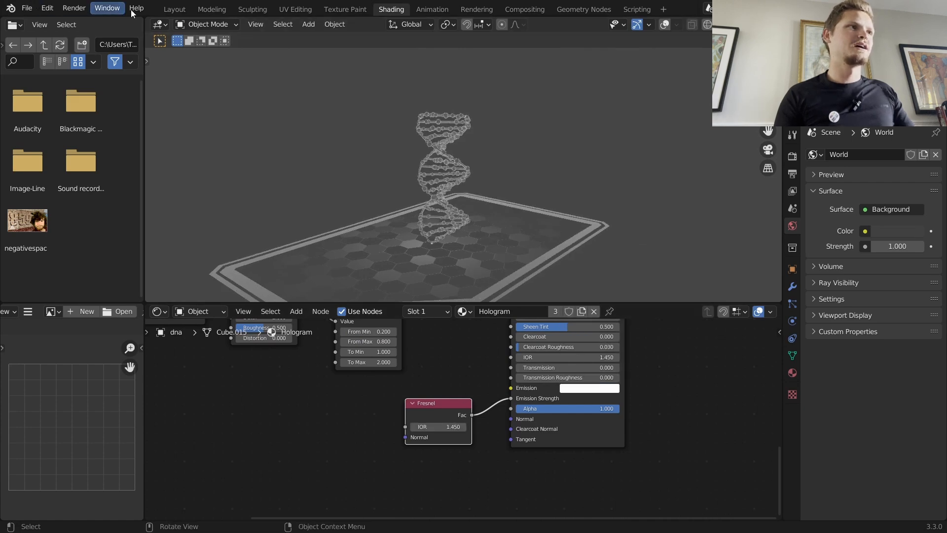
Step: Bring the CircularDashed asset from the S.H.I.T library's Circular category onto the panel in the Layout workspace's top view
{"action": "left_click", "coordinate": [174, 10]}
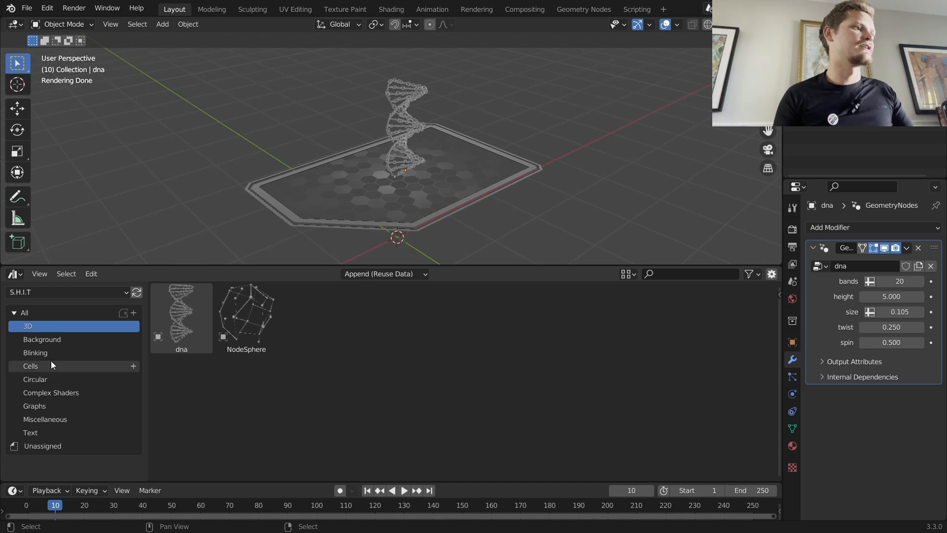
{"action": "left_click", "coordinate": [58, 376]}
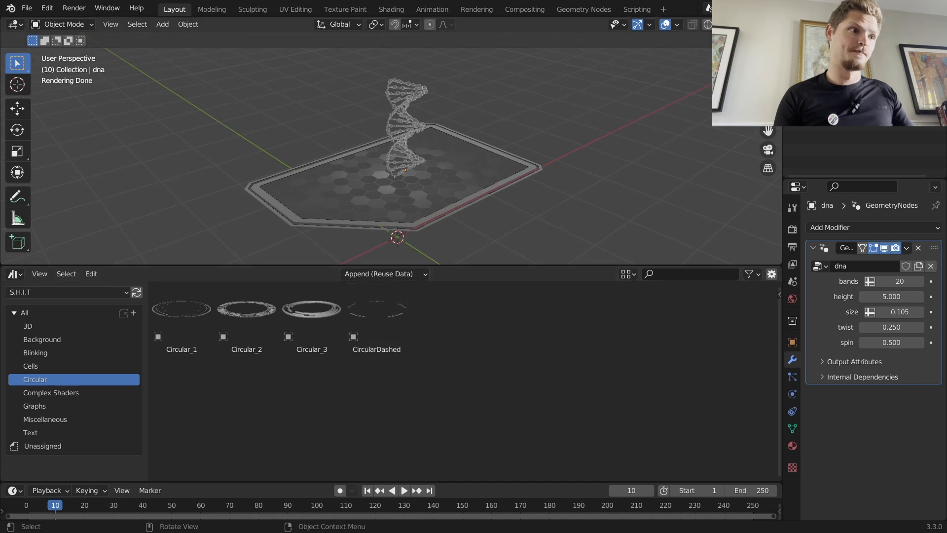
{"action": "key", "text": "KP_7"}
{"action": "left_click_drag", "start_coordinate": [377, 315], "coordinate": [451, 173]}
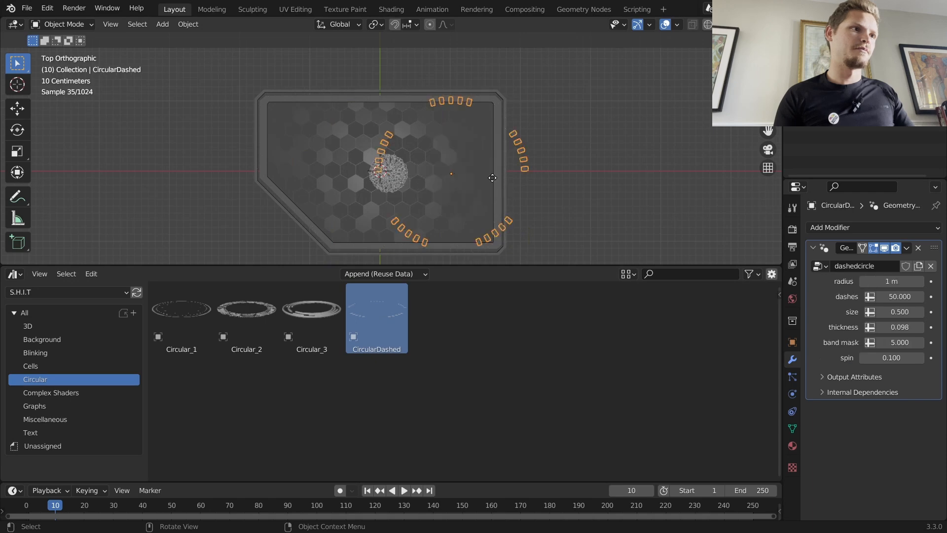
Step: Scale the CircularDashed ring down and centre it around the base of the dna model while the animation plays
{"action": "key", "text": "g"}
{"action": "left_click", "coordinate": [435, 177]}
{"action": "key", "text": "s"}
{"action": "left_click", "coordinate": [429, 177]}
{"action": "key", "text": "space"}
{"action": "scroll", "coordinate": [422, 193], "scroll_direction": "up", "scroll_amount": 6}
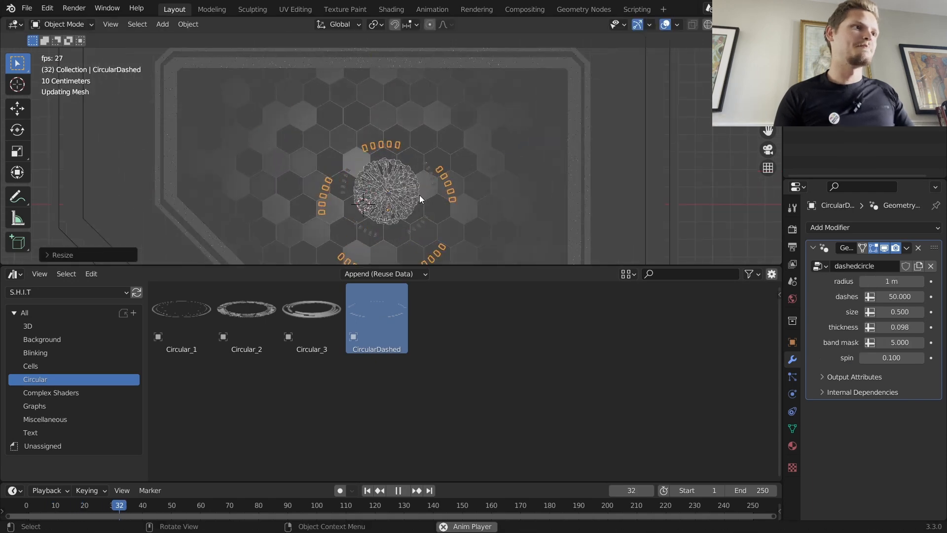
{"action": "key", "text": "g"}
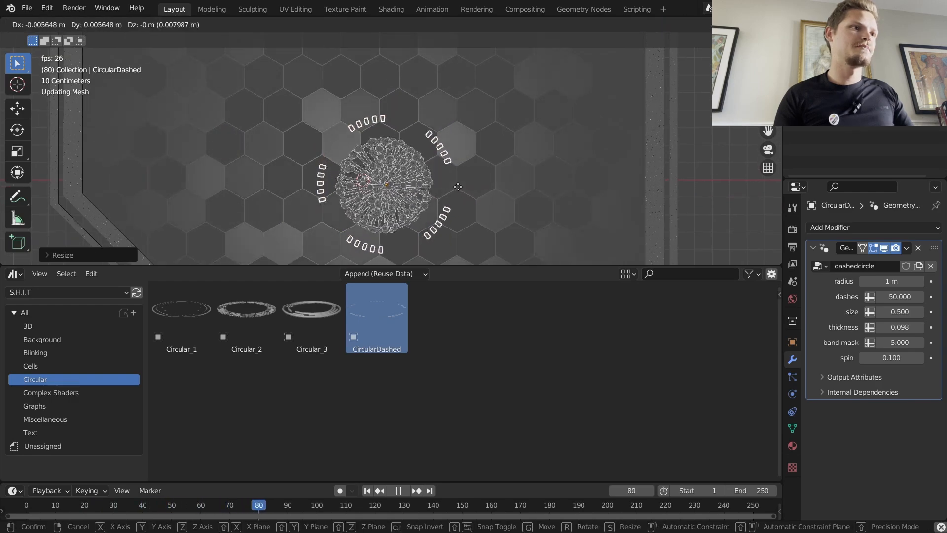
{"action": "left_click", "coordinate": [458, 187]}
Step: Raise the dashed ring about 0.024 m along the Z axis above the panel and stop the playback
{"action": "middle_click_drag", "start_coordinate": [377, 227], "coordinate": [430, 102]}
{"action": "key", "text": "g"}
{"action": "key", "text": "z"}
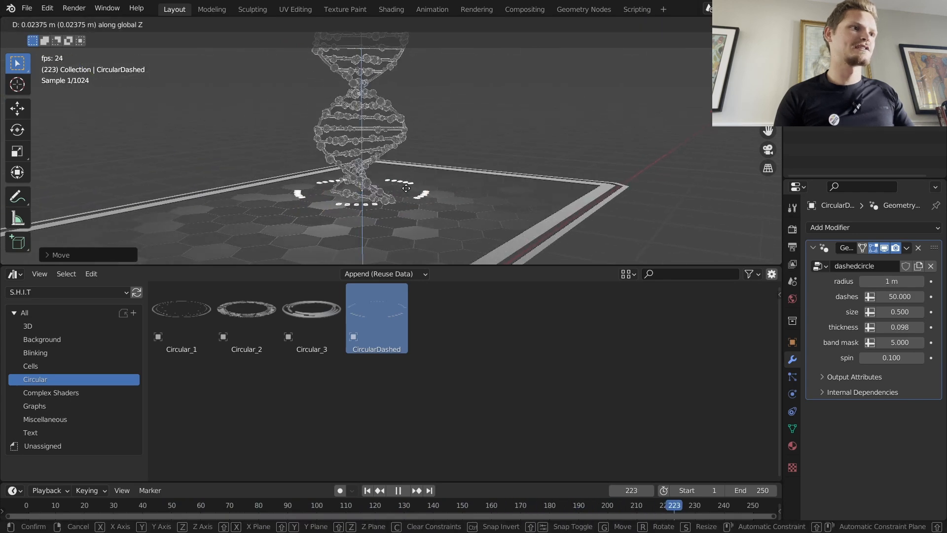
{"action": "left_click", "coordinate": [406, 188]}
{"action": "key", "text": "space"}
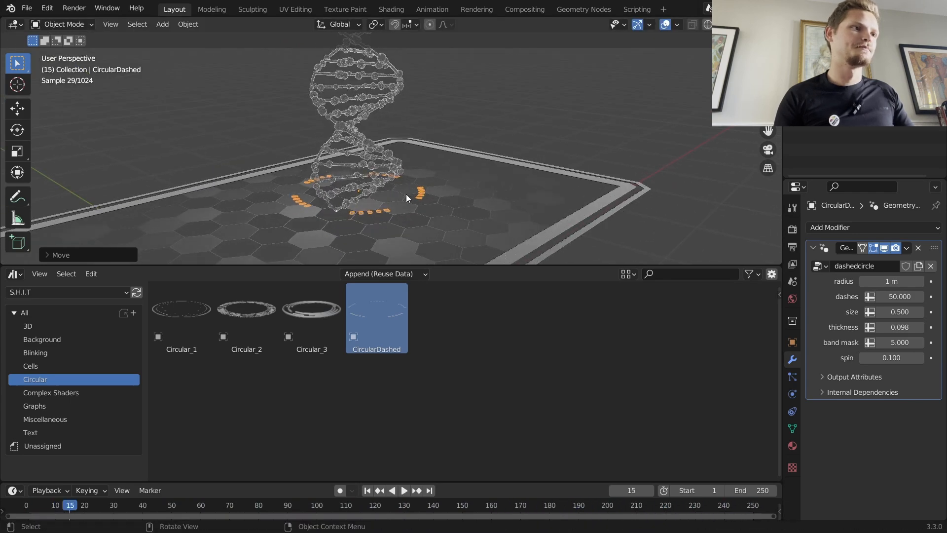
Step: Save the Blender file to the Desktop folder as shit.blend
{"action": "scroll", "coordinate": [418, 180], "scroll_direction": "down", "scroll_amount": 2}
{"action": "key", "text": "ctrl+s"}
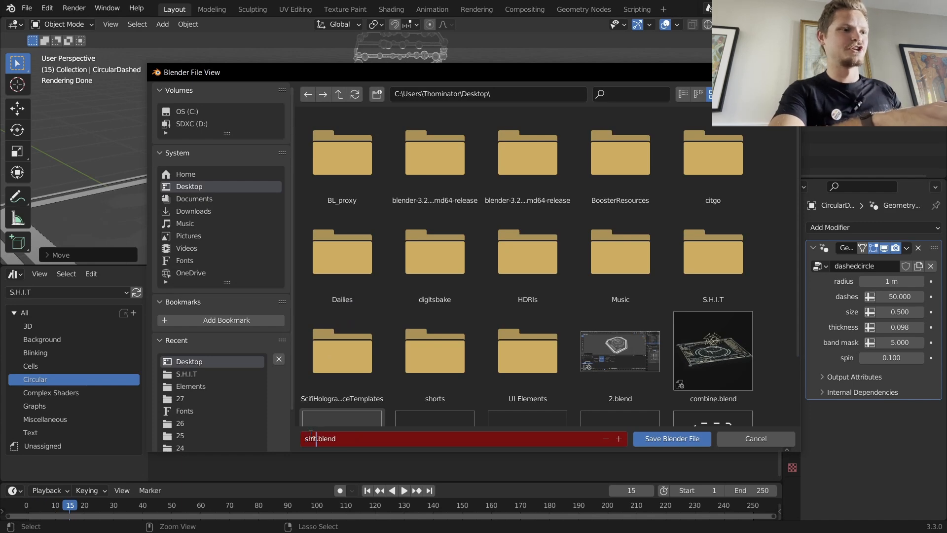
{"action": "key", "text": "Return"}
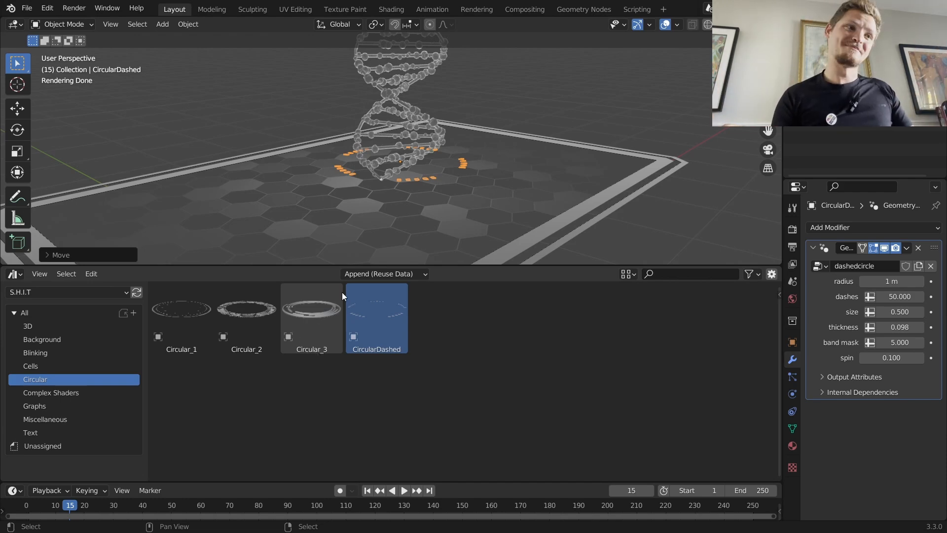
Step: Set the dashed ring's band mask to 3 and increase its size to about 1.183 in the dashedcircle modifier
{"action": "middle_click_drag", "start_coordinate": [540, 130], "coordinate": [486, 169]}
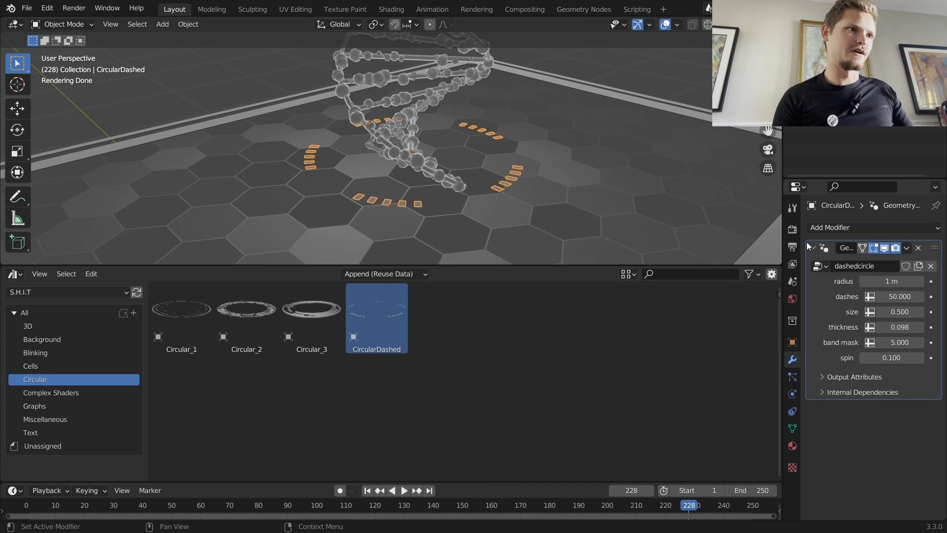
{"action": "key", "text": "s"}
{"action": "key", "text": "Escape"}
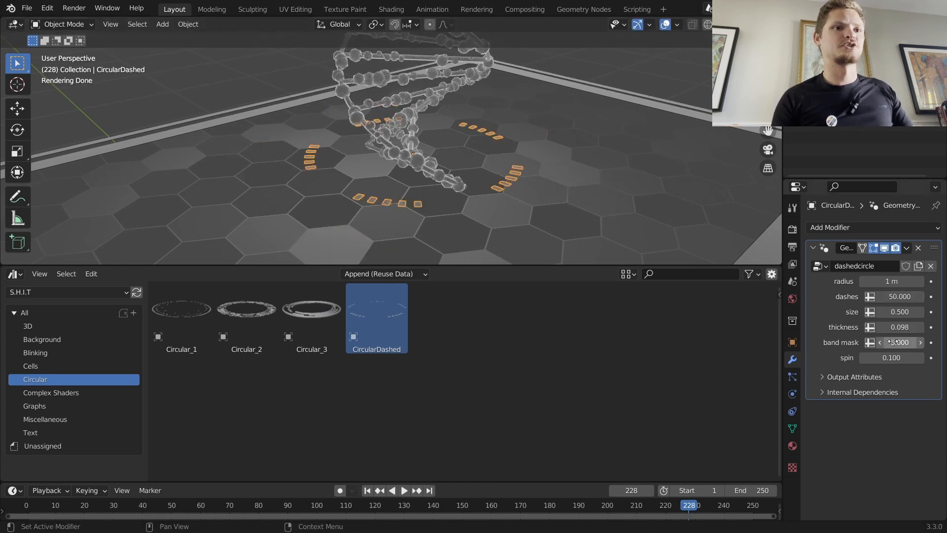
{"action": "key", "text": "Return"}
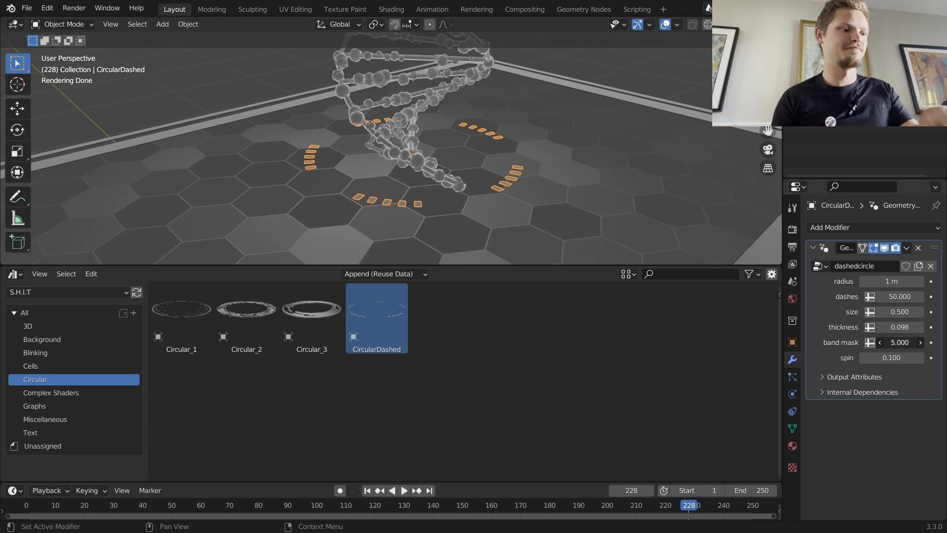
{"action": "type", "text": "3"}
{"action": "key", "text": "Return"}
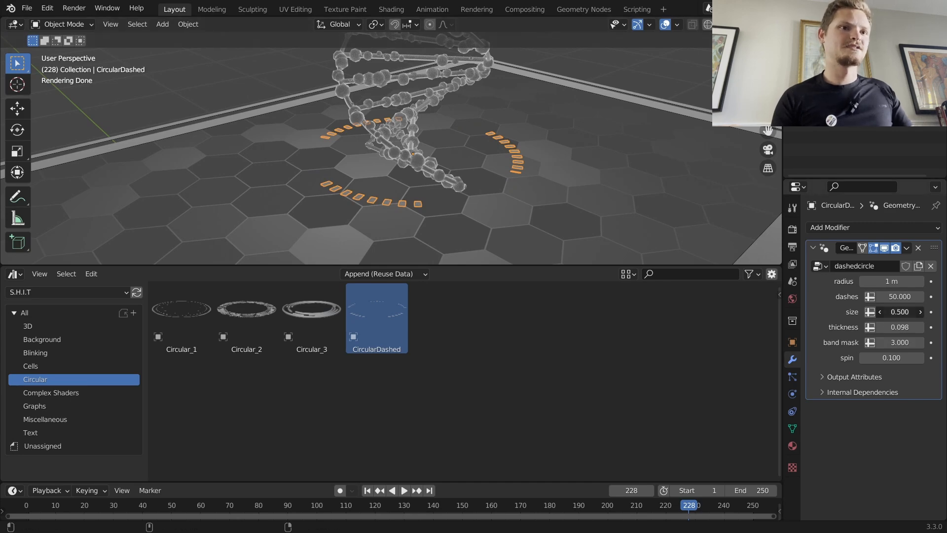
{"action": "left_click_drag", "start_coordinate": [899, 312], "coordinate": [927, 312]}
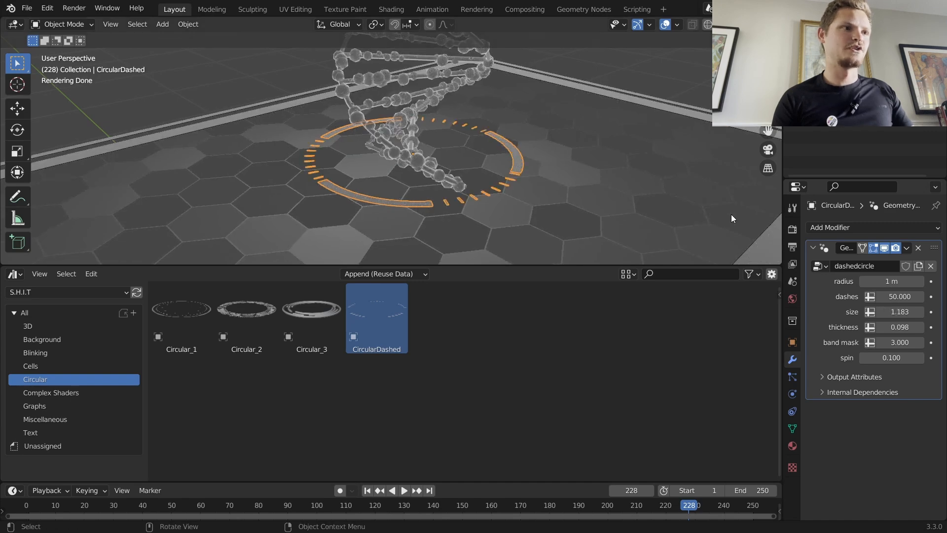
Step: Play the animation to preview the modified ring spinning around the dna base
{"action": "middle_click_drag", "start_coordinate": [573, 176], "coordinate": [323, 150]}
{"action": "scroll", "coordinate": [347, 156], "scroll_direction": "up", "scroll_amount": 2}
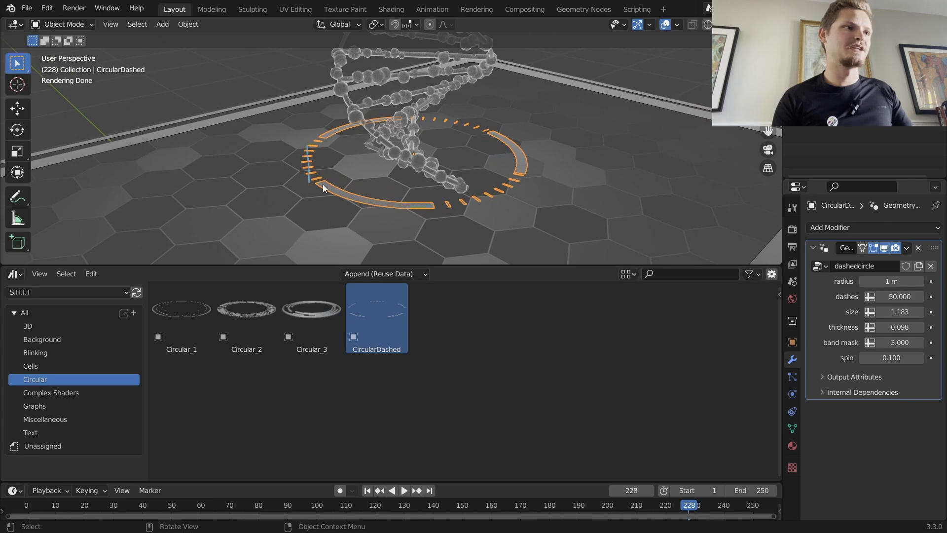
{"action": "key", "text": "space"}
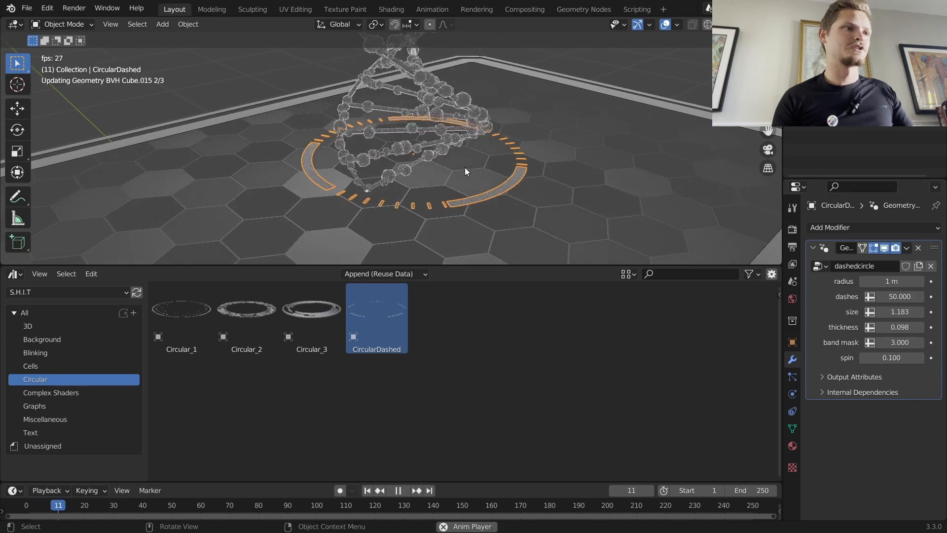
Step: Duplicate the dashed ring in place and scale the copy up to about 1.17 to form an outer ring
{"action": "key", "text": "shift+d"}
{"action": "key", "text": "s"}
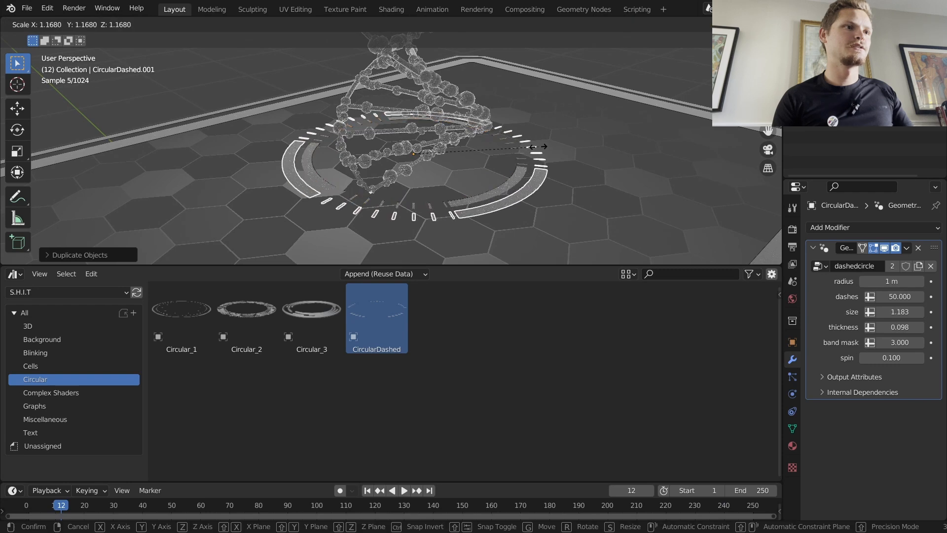
{"action": "key", "text": "Return"}
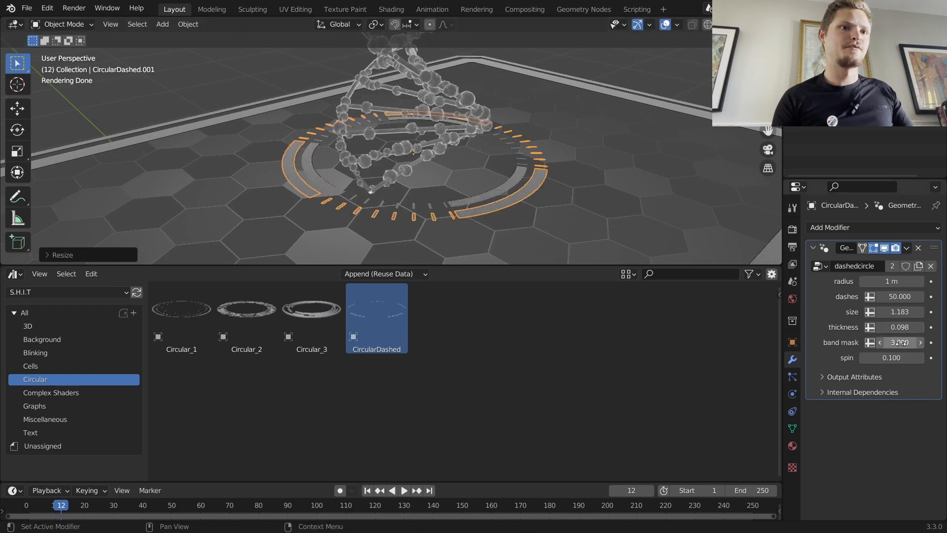
Step: Set the outer ring's band mask to 2, size to about 1.03, thickness to about 0.054 and spin to 0.3
{"action": "type", "text": "2"}
{"action": "key", "text": "Return"}
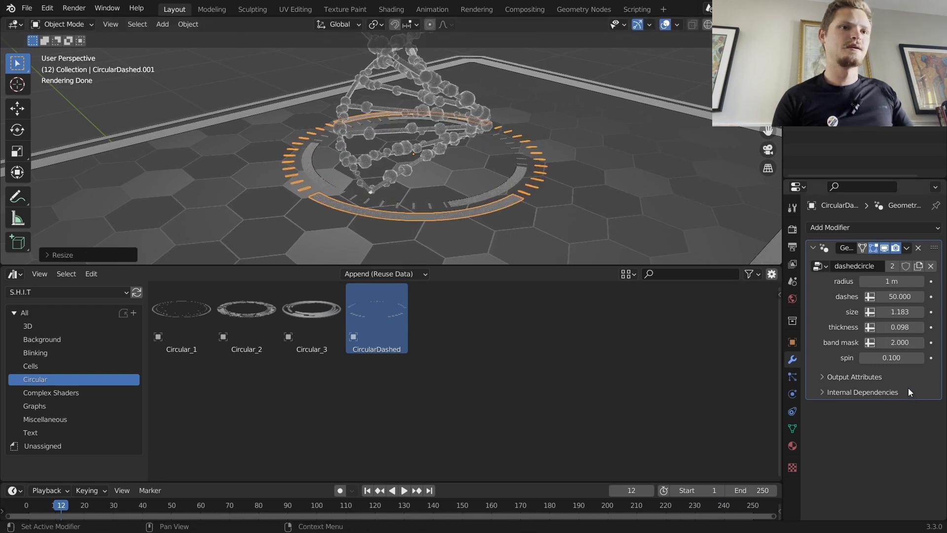
{"action": "left_click_drag", "start_coordinate": [900, 312], "coordinate": [887, 327]}
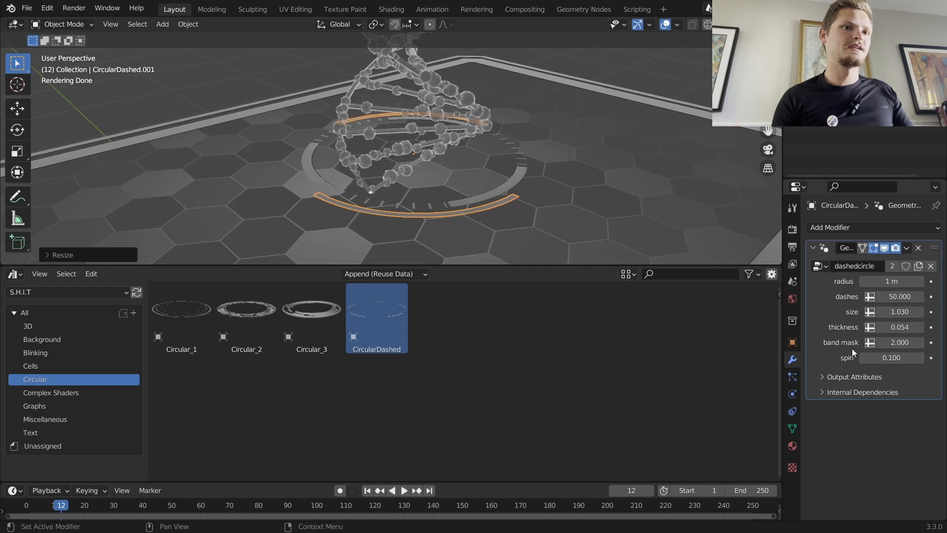
{"action": "left_click", "coordinate": [888, 361]}
{"action": "type", "text": ".3"}
{"action": "key", "text": "Return"}
Step: Play the animation to check the inner and outer rings rotating together
{"action": "key", "text": "space"}
{"action": "middle_click_drag", "start_coordinate": [554, 243], "coordinate": [430, 176]}
{"action": "scroll", "coordinate": [430, 176], "scroll_direction": "up", "scroll_amount": 4}
{"action": "key", "text": "space"}
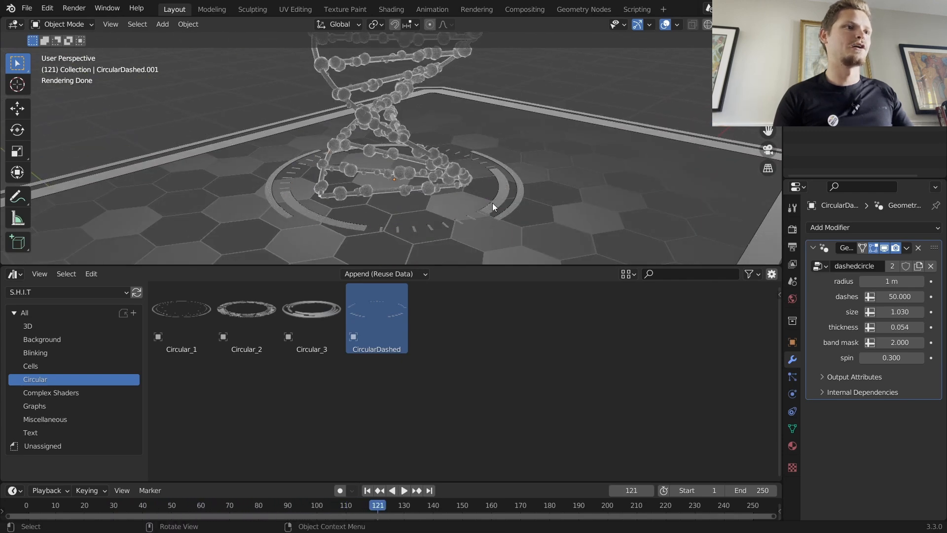
Step: Select the inner dashed ring and move it slightly upward along the Z axis
{"action": "left_click", "coordinate": [492, 203]}
{"action": "key", "text": "g"}
{"action": "key", "text": "z"}
{"action": "left_click", "coordinate": [492, 200]}
Step: Duplicate the inner ring, raise the copy along the Z axis and scale it down around the dna model
{"action": "key", "text": "shift+d"}
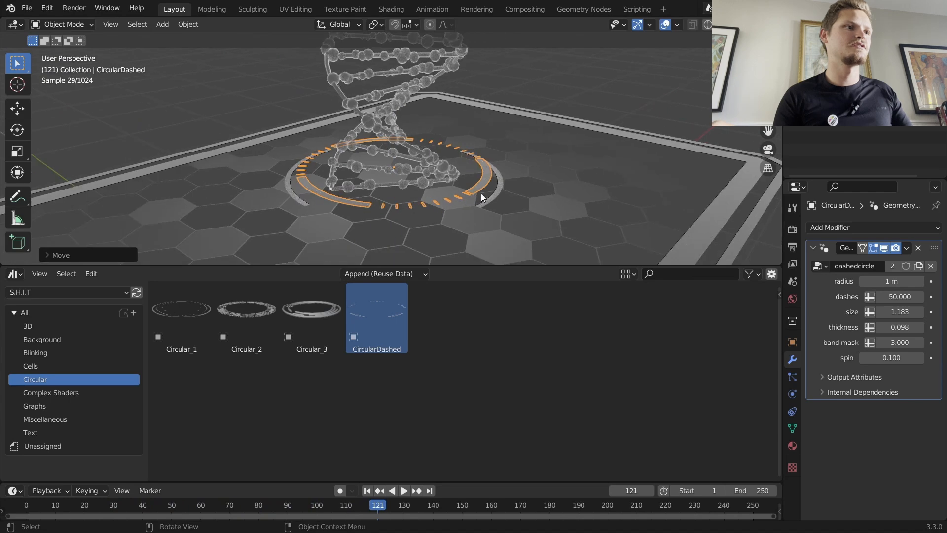
{"action": "right_click", "coordinate": [496, 174]}
{"action": "key", "text": "g"}
{"action": "key", "text": "z"}
{"action": "left_click", "coordinate": [484, 162]}
{"action": "key", "text": "s"}
{"action": "left_click", "coordinate": [503, 155]}
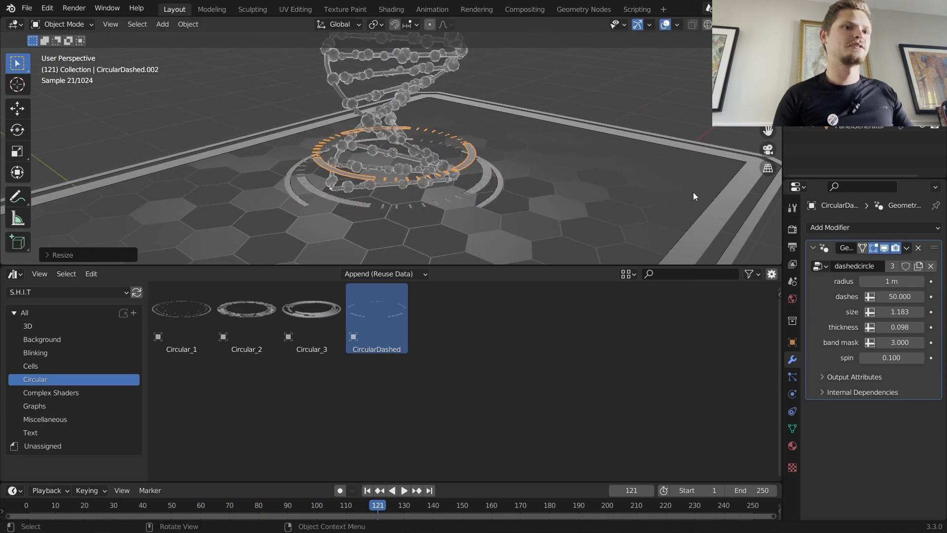
Step: Set the raised ring's dashes to 100, band mask to 0, size to about 0.758 and thickness to 0.024
{"action": "left_click", "coordinate": [892, 296]}
{"action": "type", "text": "100"}
{"action": "key", "text": "Return"}
{"action": "type", "text": "0"}
{"action": "key", "text": "Return"}
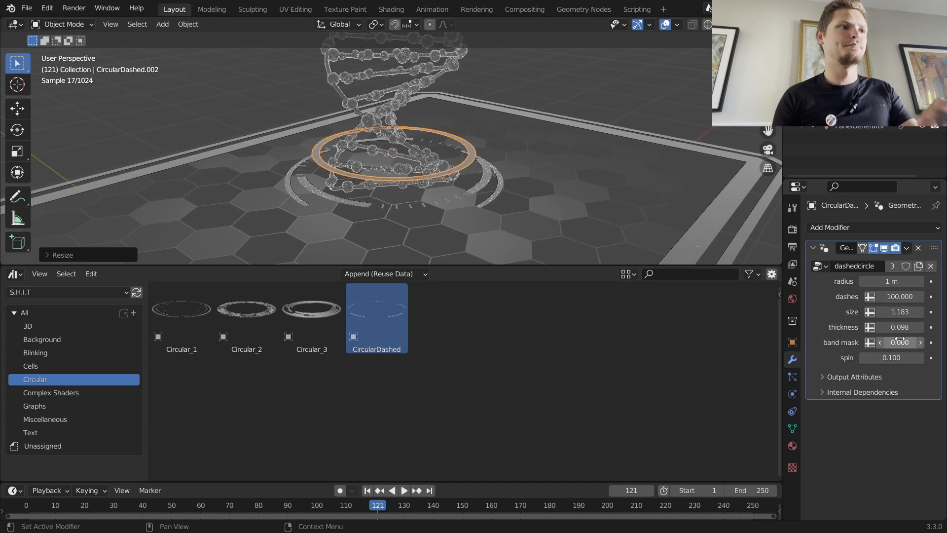
{"action": "left_click_drag", "start_coordinate": [900, 315], "coordinate": [897, 312]}
{"action": "left_click", "coordinate": [899, 327]}
{"action": "type", "text": "0.024"}
{"action": "key", "text": "Return"}
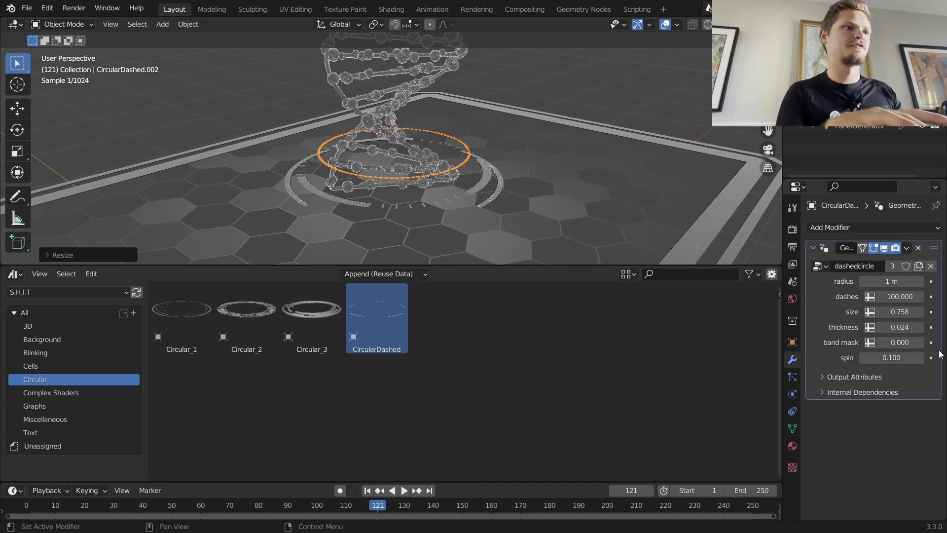
Step: Play the animation and view the whole panel with all three rings from above
{"action": "scroll", "coordinate": [533, 110], "scroll_direction": "down", "scroll_amount": 3}
{"action": "key", "text": "space"}
{"action": "middle_click_drag", "start_coordinate": [343, 151], "coordinate": [321, 184]}
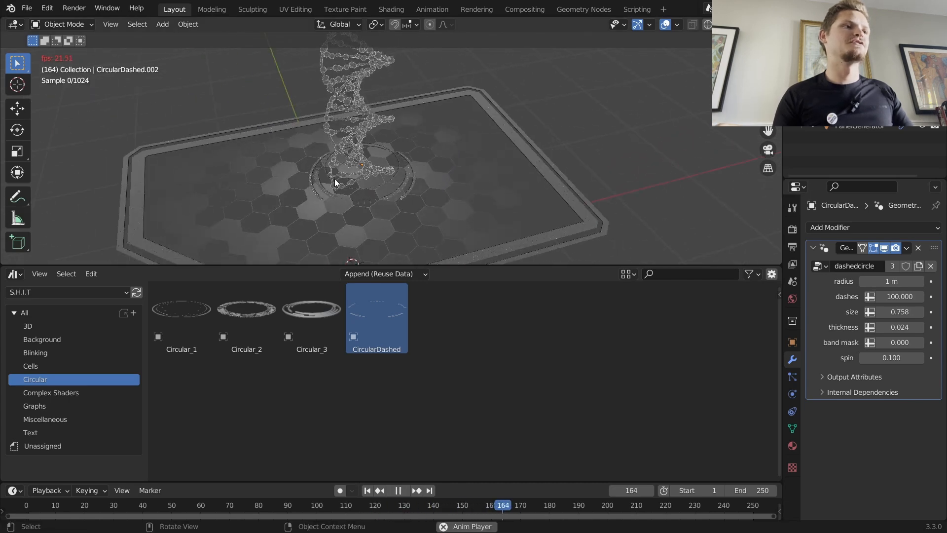
{"action": "key", "text": "space"}
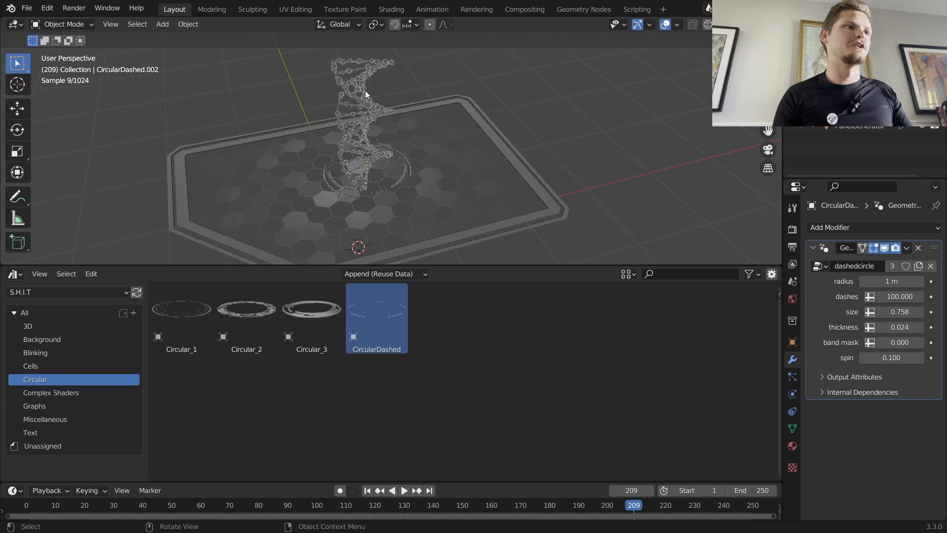
Step: Select the dna model and keyframe its height at 0 on frame 1
{"action": "left_click", "coordinate": [365, 90]}
{"action": "key", "text": "shift+Left"}
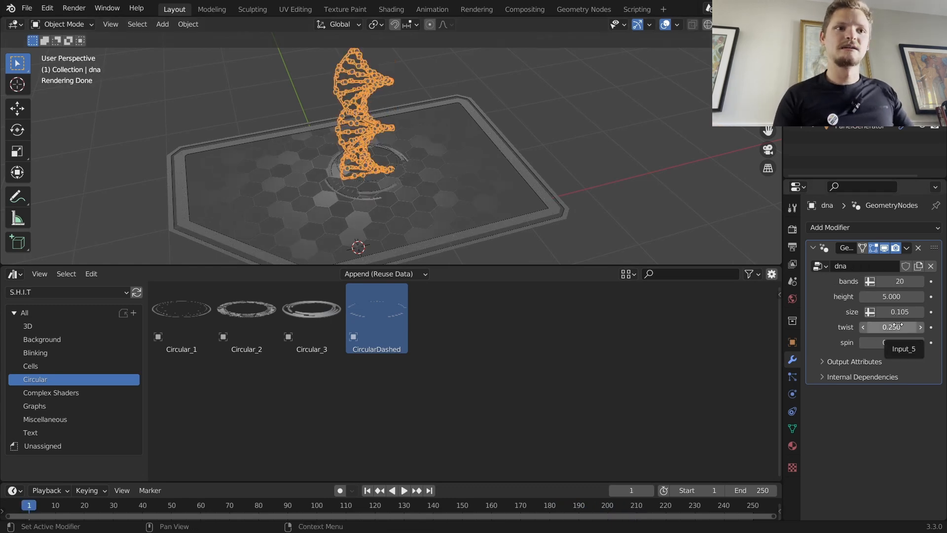
{"action": "left_click_drag", "start_coordinate": [893, 296], "coordinate": [829, 296]}
{"action": "key", "text": "Escape"}
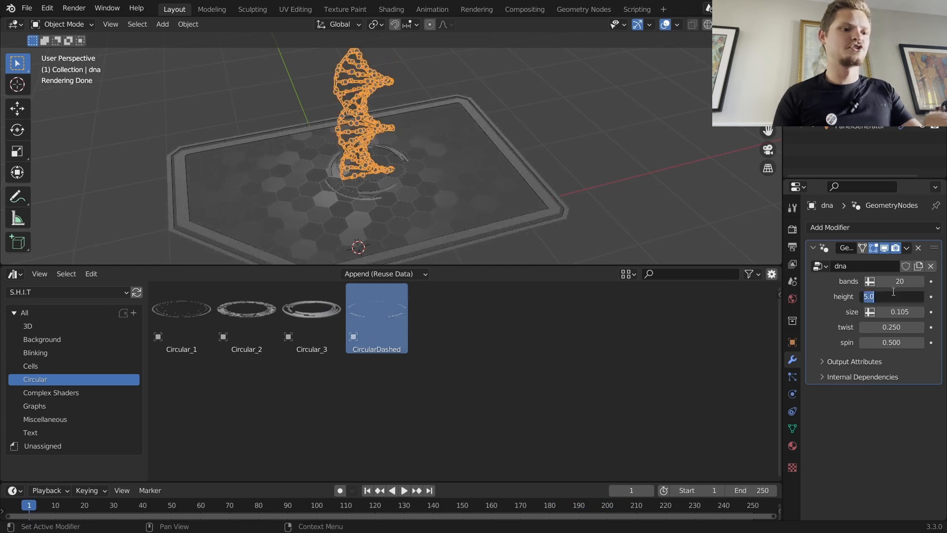
{"action": "type", "text": "0"}
{"action": "key", "text": "Return"}
Step: Advance to frame 30 and keyframe the dna model's height at 4.680
{"action": "key", "text": "space"}
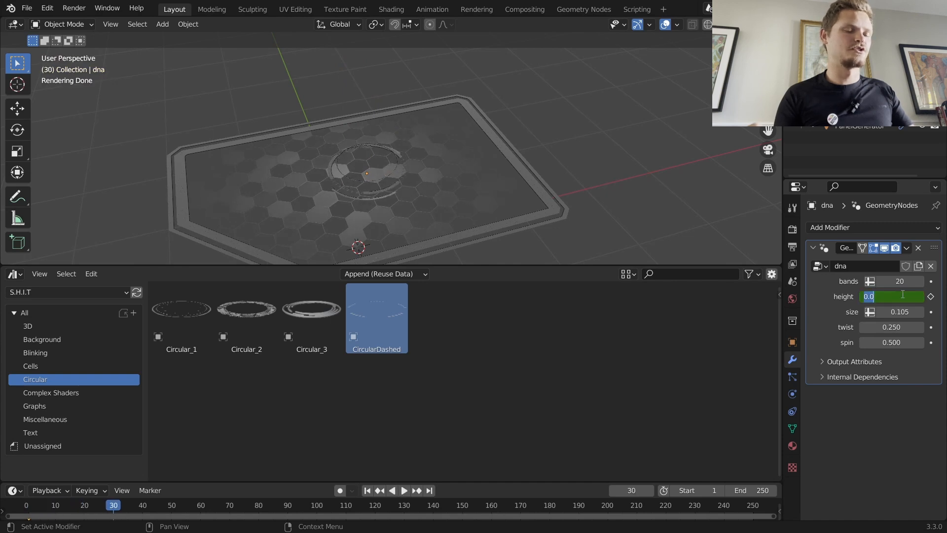
{"action": "type", "text": "1"}
{"action": "key", "text": "Return"}
{"action": "left_click_drag", "start_coordinate": [891, 296], "coordinate": [924, 296]}
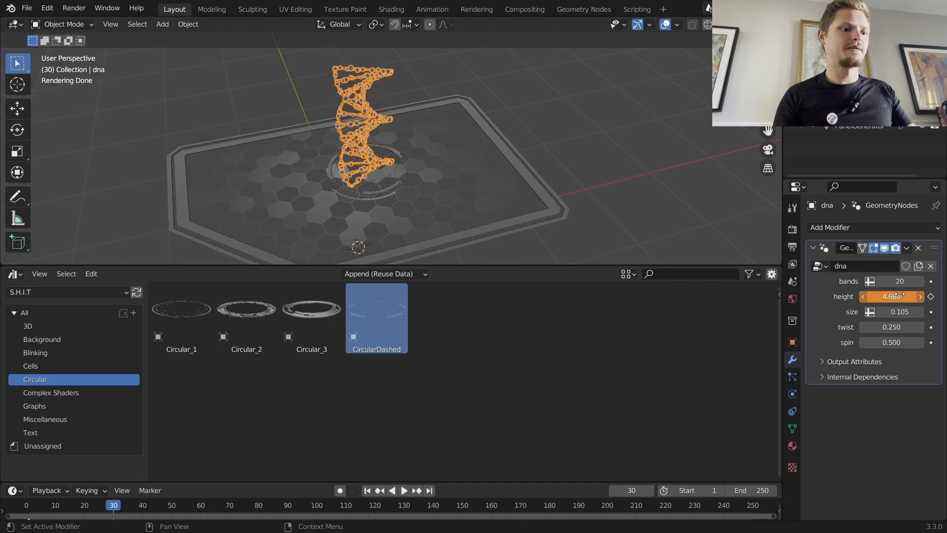
Step: Play the animation from frame 1 at a low viewing angle to check the dna model's growth
{"action": "key", "text": "shift+Left"}
{"action": "middle_click_drag", "start_coordinate": [511, 191], "coordinate": [502, 142]}
{"action": "key", "text": "space"}
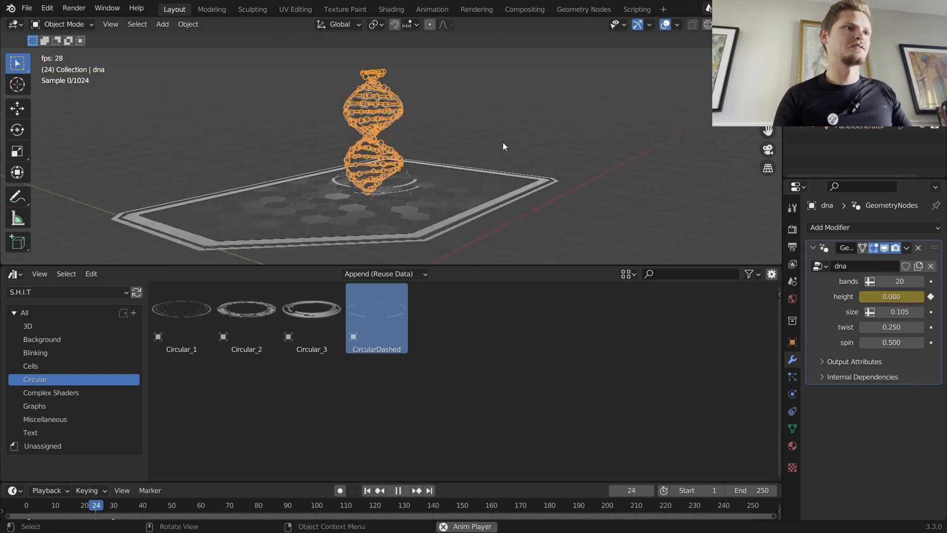
{"action": "key", "text": "space"}
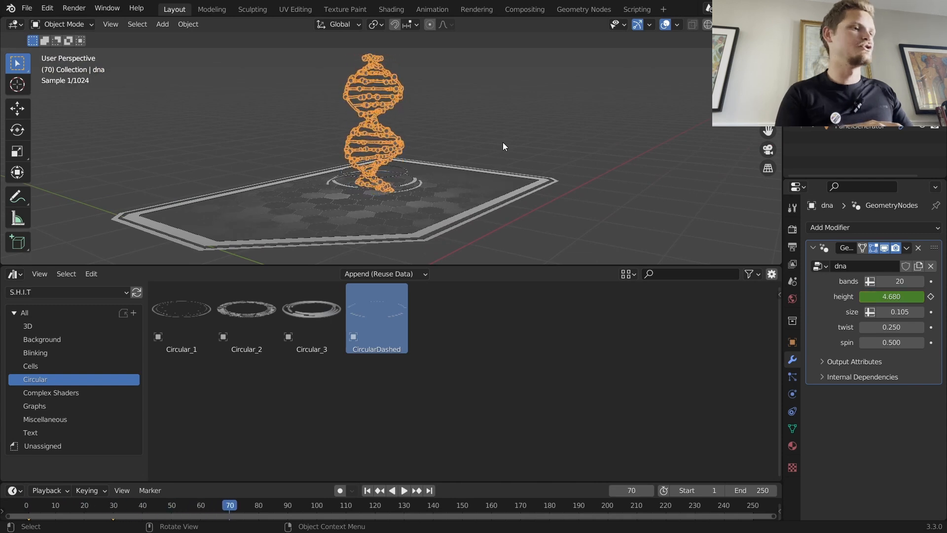
Step: Set the dna model's bands to 15
{"action": "mouse_move", "coordinate": [910, 280]}
{"action": "left_mouse_down"}
{"action": "mouse_move", "coordinate": [895, 280]}
{"action": "mouse_move", "coordinate": [907, 281]}
{"action": "left_mouse_up"}
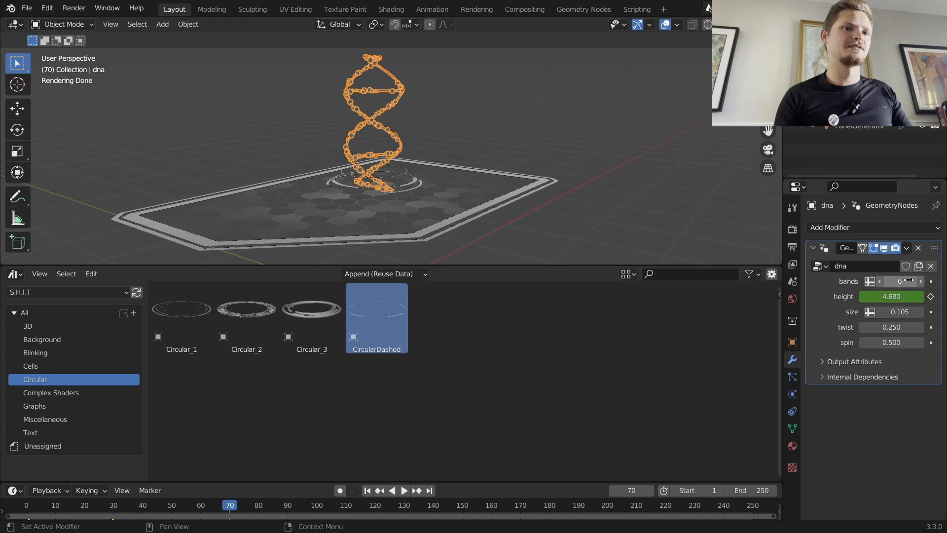
{"action": "key", "text": "ctrl+z"}
{"action": "key", "text": "space"}
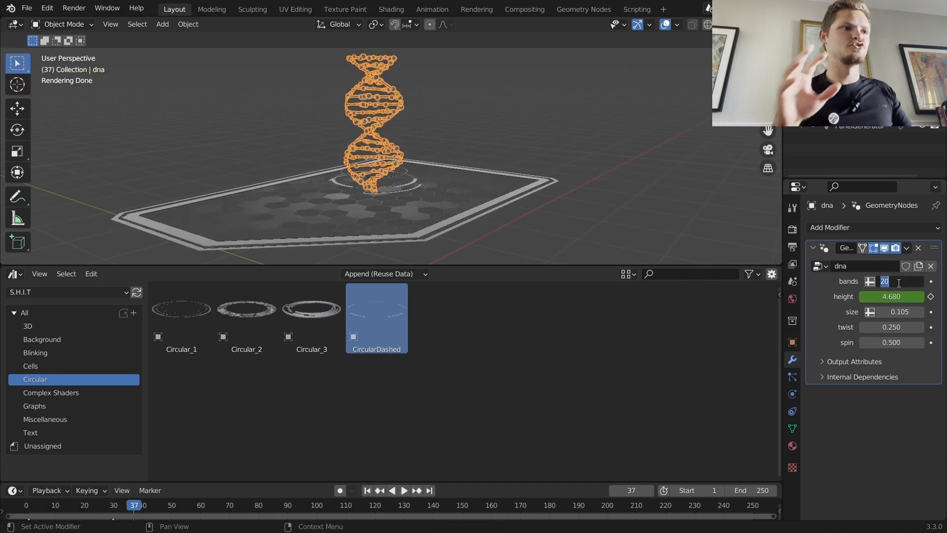
{"action": "type", "text": "15"}
{"action": "key", "text": "Return"}
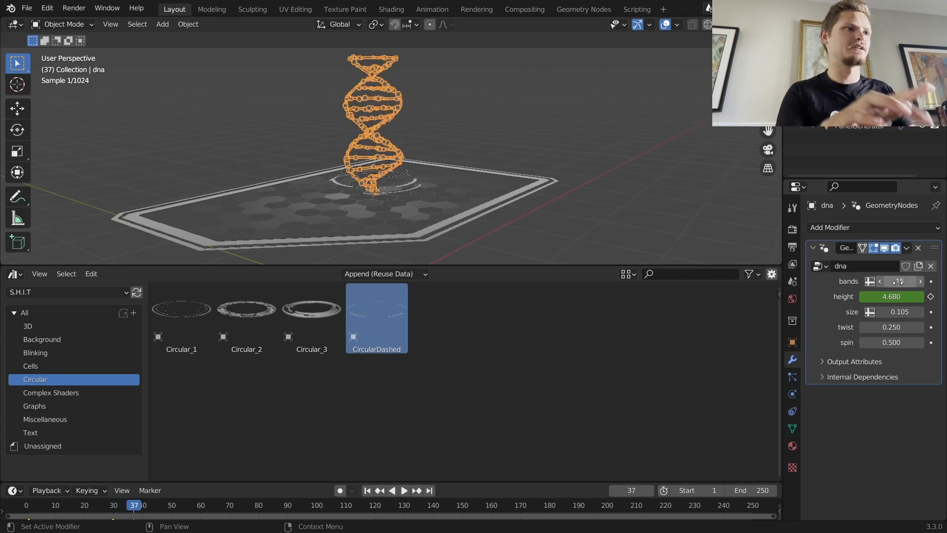
Step: Deselect the dna model and save the project file
{"action": "left_click", "coordinate": [553, 143]}
{"action": "middle_click_drag", "start_coordinate": [471, 146], "coordinate": [470, 179]}
{"action": "key", "text": "ctrl+s"}
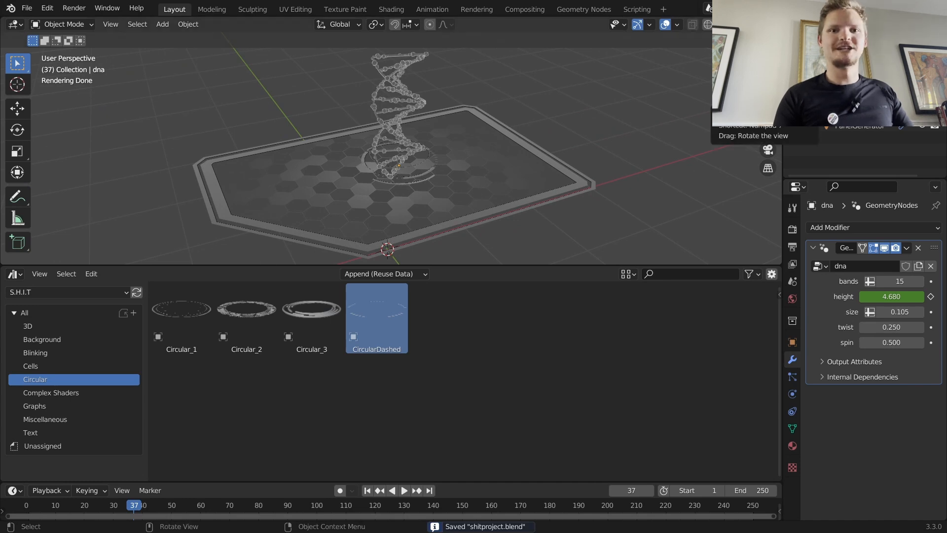
Step: In top view, add the BlinkingCircles asset from the Blinking category near the panel's upper-left corner and preview its animation
{"action": "left_click", "coordinate": [759, 66]}
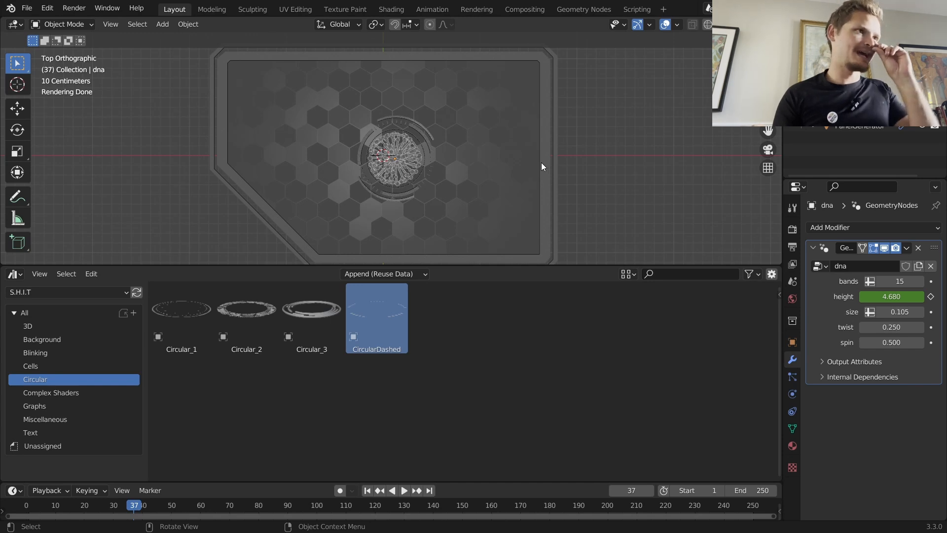
{"action": "left_click", "coordinate": [49, 351]}
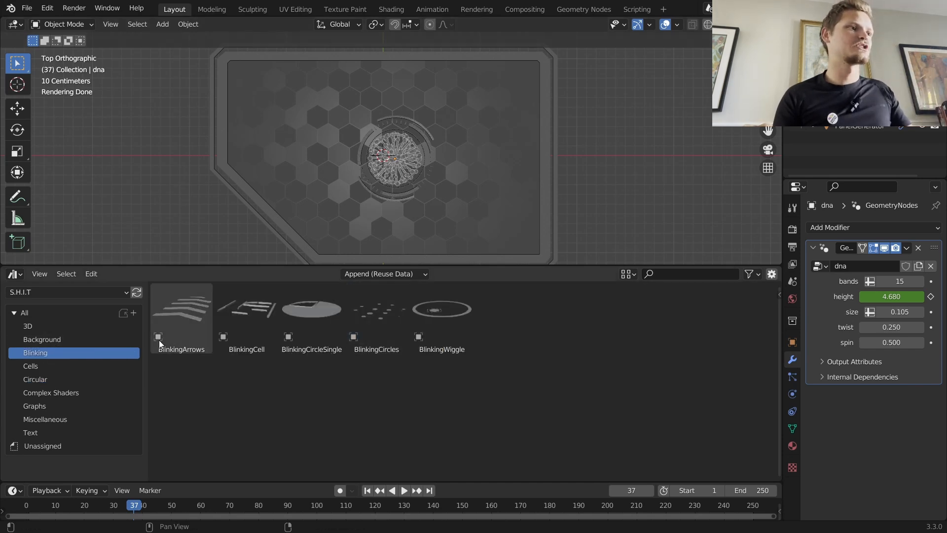
{"action": "left_click_drag", "start_coordinate": [365, 328], "coordinate": [247, 101]}
{"action": "key", "text": "space"}
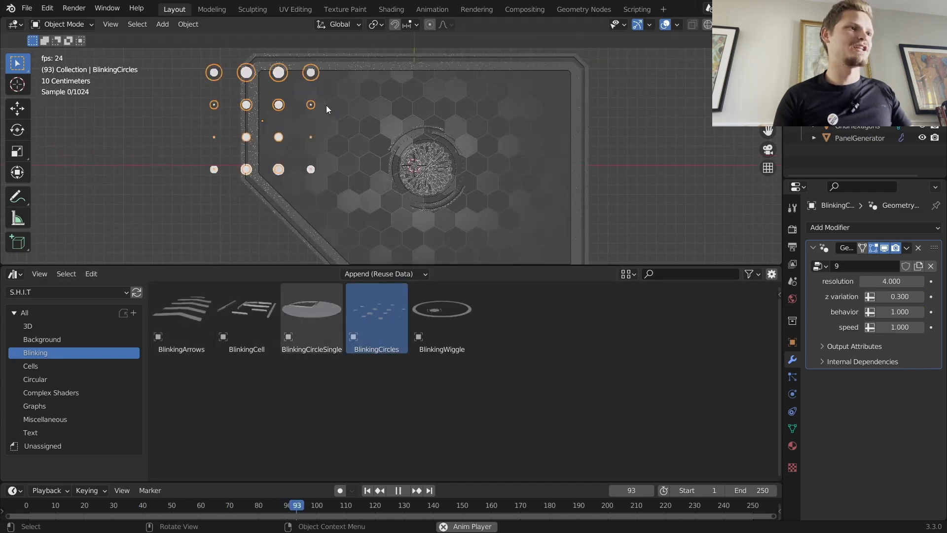
Step: Scale down the BlinkingCircles grid and move it inside the panel's upper-left corner
{"action": "key", "text": "space"}
{"action": "key", "text": "s"}
{"action": "left_click", "coordinate": [291, 122]}
{"action": "key", "text": "g"}
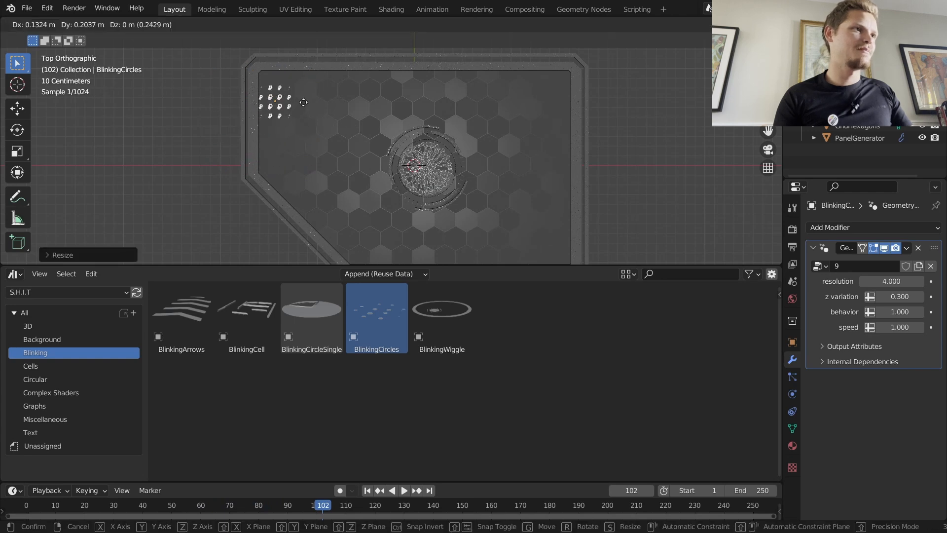
{"action": "left_click", "coordinate": [306, 93]}
Step: Duplicate the BlinkingCircles grid and place the copy in the panel's lower-right corner during playback
{"action": "key", "text": "space"}
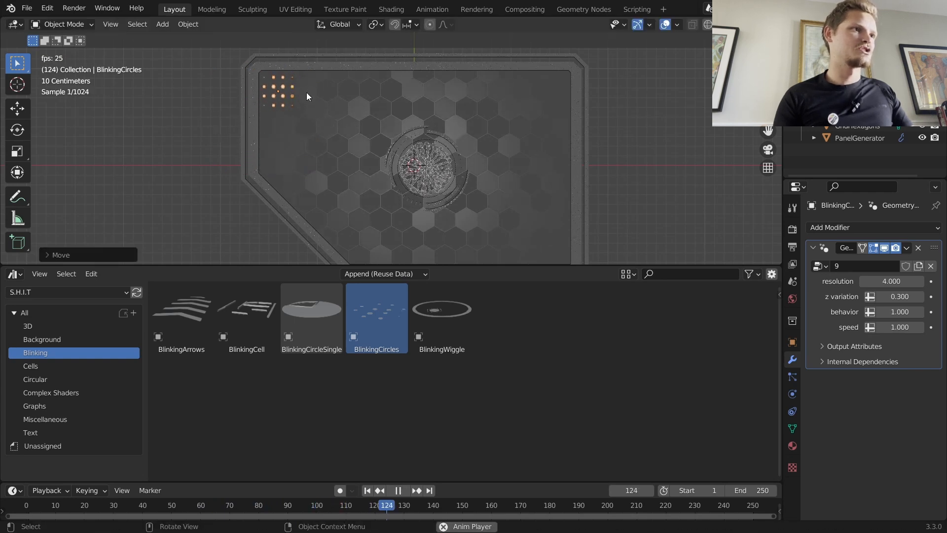
{"action": "middle_click_drag", "start_coordinate": [334, 123], "coordinate": [316, 75], "text": "shift"}
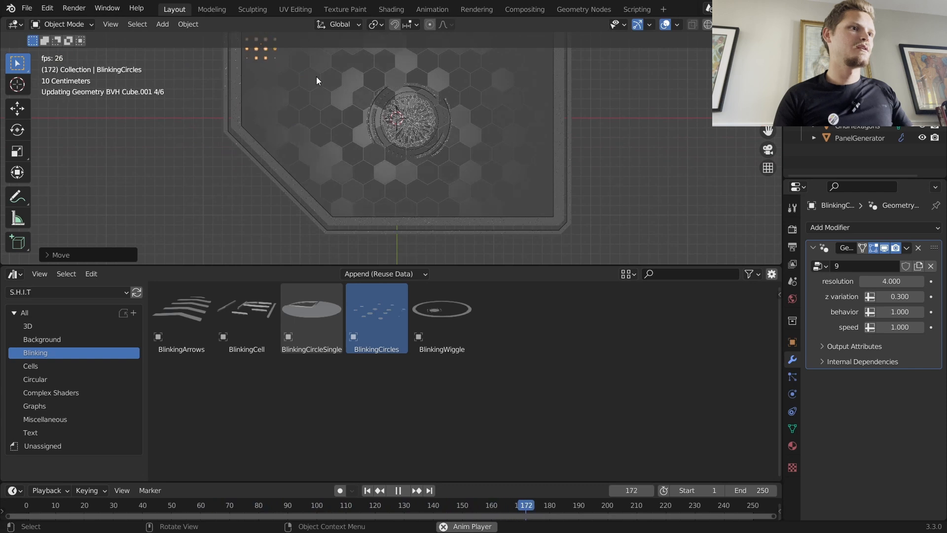
{"action": "key", "text": "shift+d"}
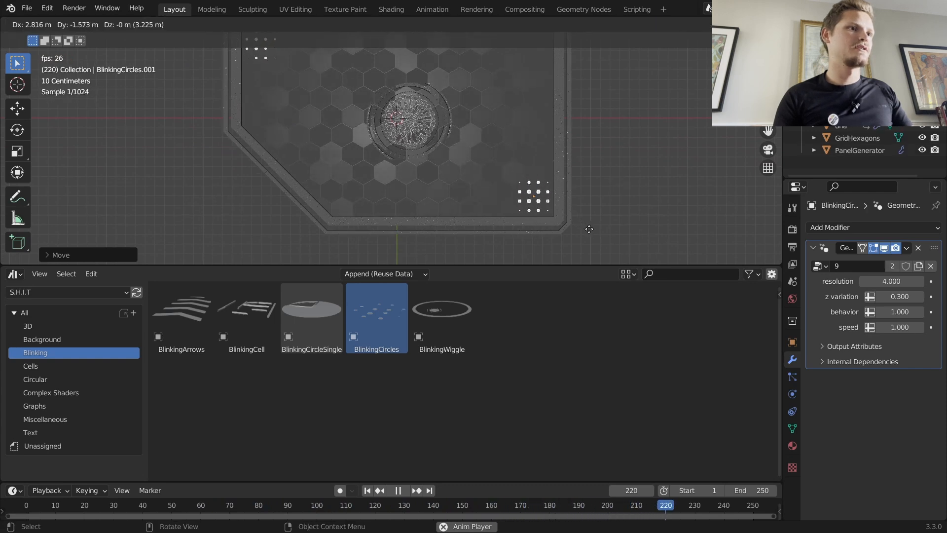
{"action": "left_click", "coordinate": [589, 229]}
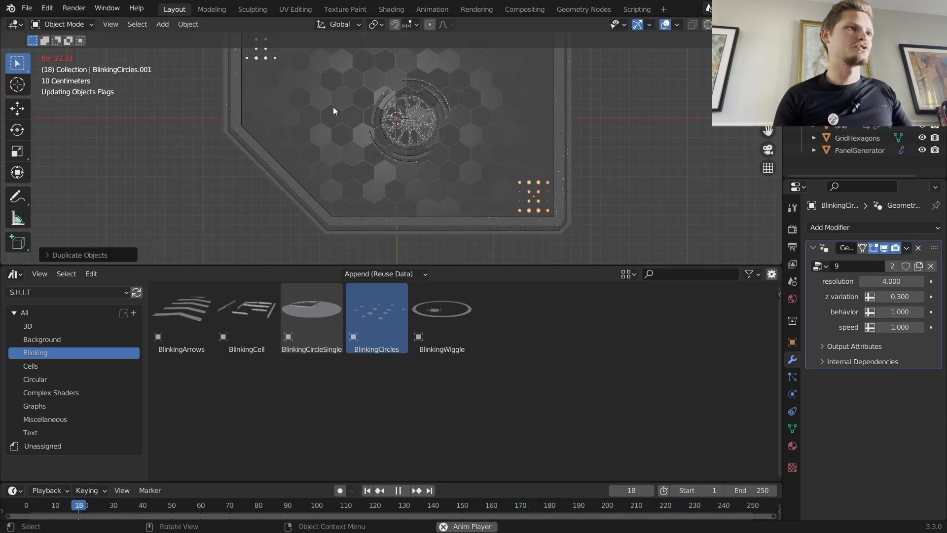
Step: Select both BlinkingCircles grids and lower them along the Z axis to just above the panel's surface
{"action": "left_click", "coordinate": [265, 51]}
{"action": "key", "text": "space"}
{"action": "middle_click_drag", "start_coordinate": [265, 51], "coordinate": [584, 86]}
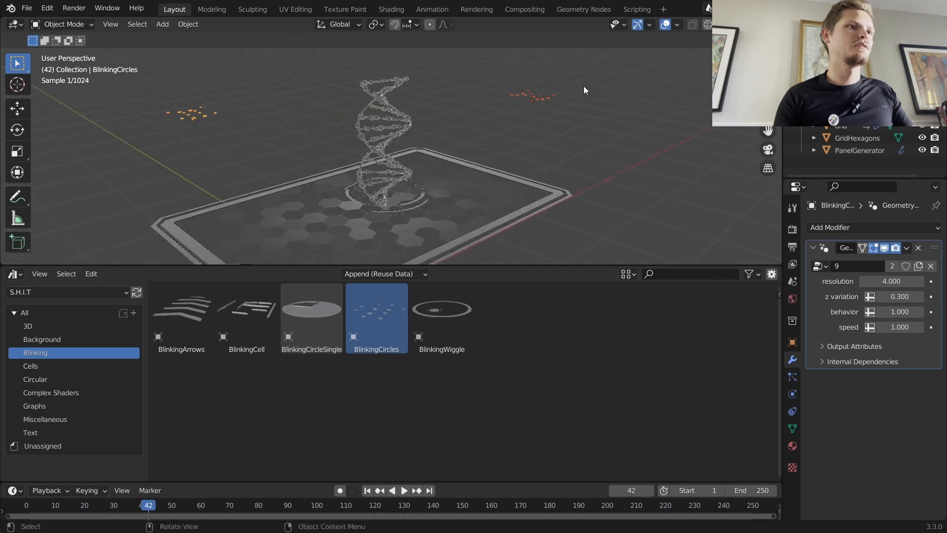
{"action": "key", "text": "g"}
{"action": "key", "text": "z"}
{"action": "left_click", "coordinate": [580, 186]}
{"action": "middle_click_drag", "start_coordinate": [579, 187], "coordinate": [521, 120]}
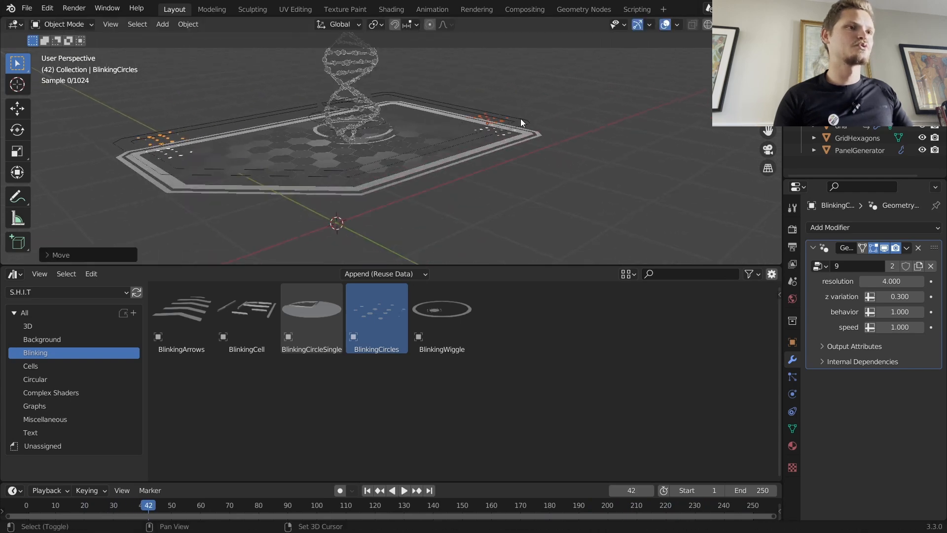
{"action": "scroll", "coordinate": [520, 117], "scroll_direction": "up", "scroll_amount": 6}
{"action": "scroll", "coordinate": [537, 135], "scroll_direction": "down", "scroll_amount": 4}
Step: Play the blinking dots from several angles and set the duplicated BlinkingCircles grid's behavior to 2
{"action": "key", "text": "space"}
{"action": "middle_click_drag", "start_coordinate": [579, 140], "coordinate": [594, 123]}
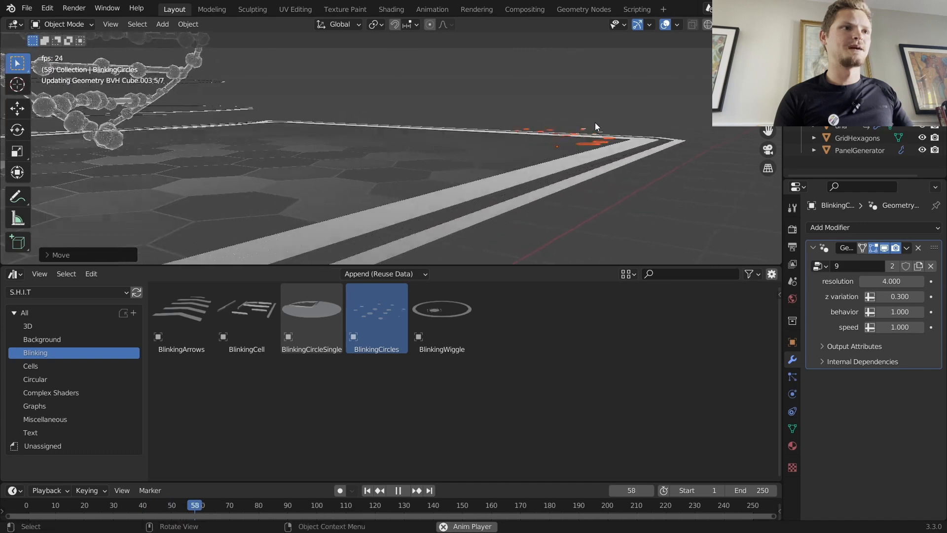
{"action": "middle_click_drag", "start_coordinate": [525, 98], "coordinate": [478, 154]}
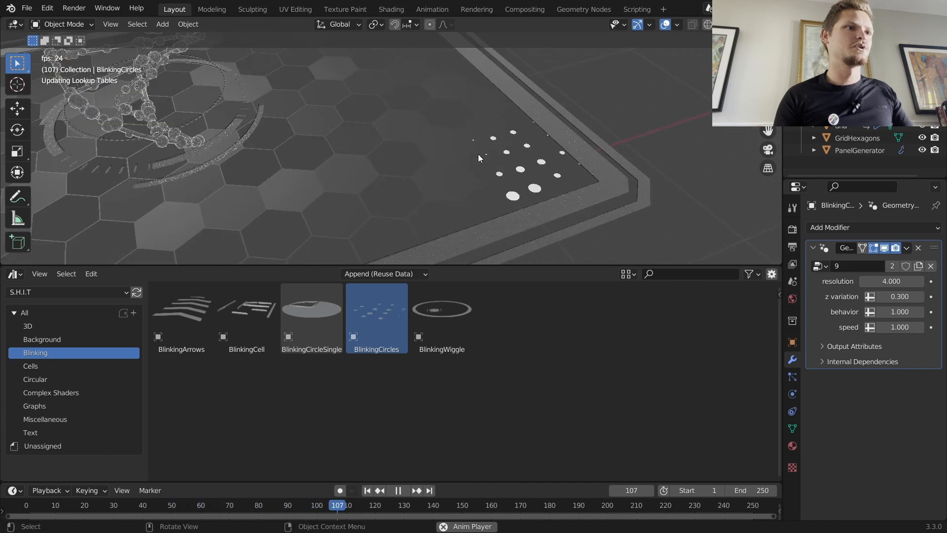
{"action": "scroll", "coordinate": [431, 141], "scroll_direction": "down", "scroll_amount": 4}
{"action": "middle_click_drag", "start_coordinate": [561, 102], "coordinate": [391, 118]}
{"action": "key", "text": "space"}
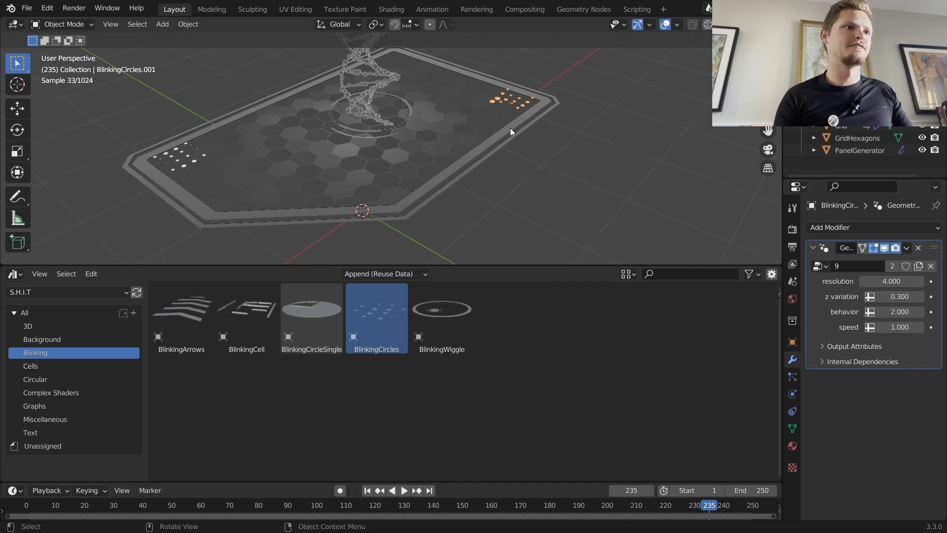
Step: Set the duplicated BlinkingCircles grid's speed to 0.5 and compare both grids during playback
{"action": "key", "text": "space"}
{"action": "middle_click_drag", "start_coordinate": [554, 152], "coordinate": [395, 143]}
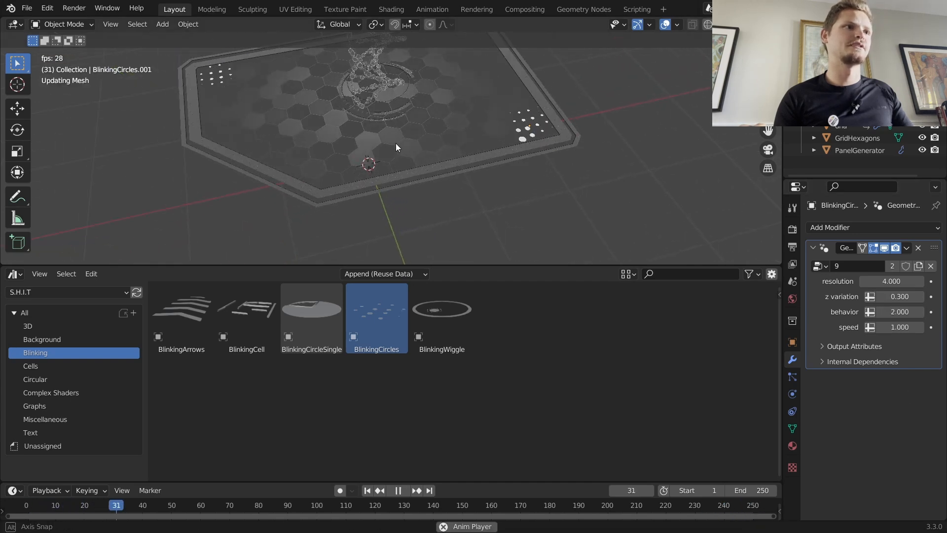
{"action": "left_click", "coordinate": [903, 327]}
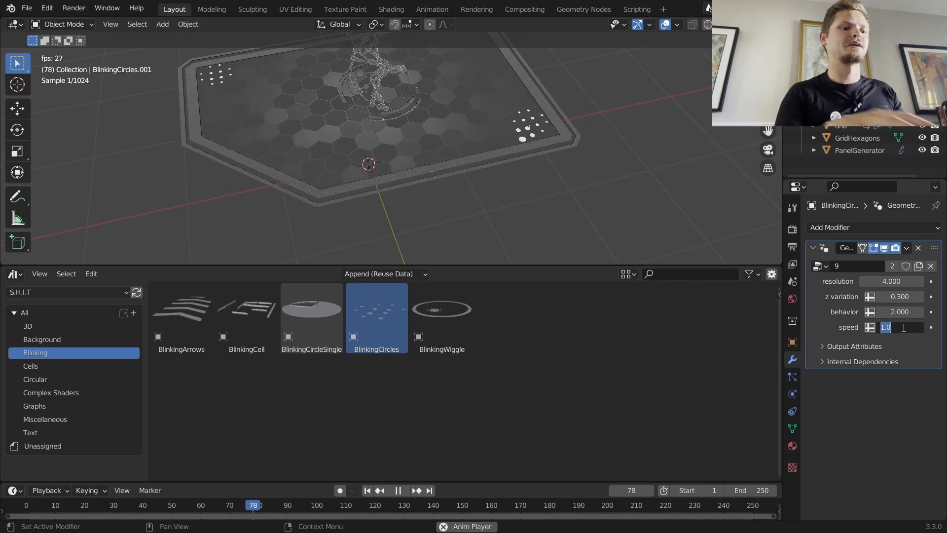
{"action": "type", "text": ".5"}
{"action": "key", "text": "Return"}
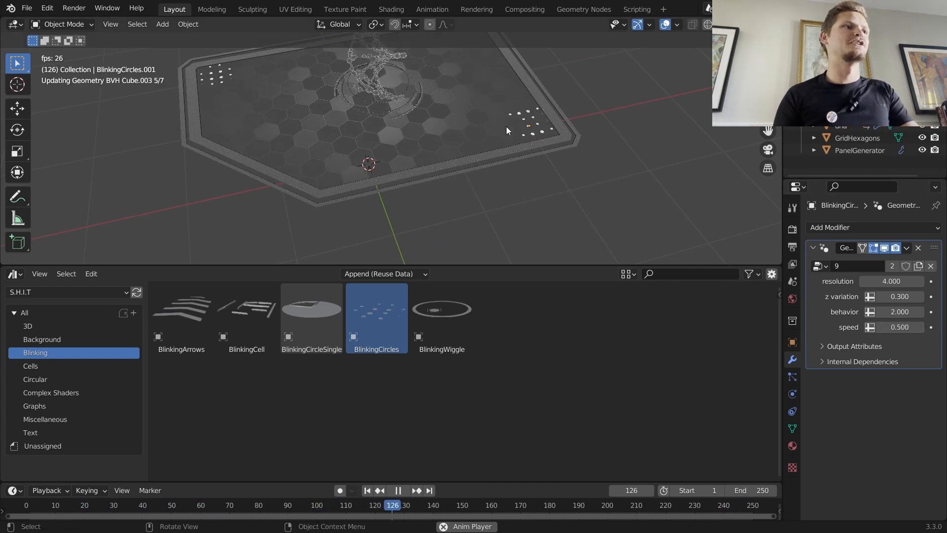
{"action": "scroll", "coordinate": [472, 129], "scroll_direction": "down", "scroll_amount": 1}
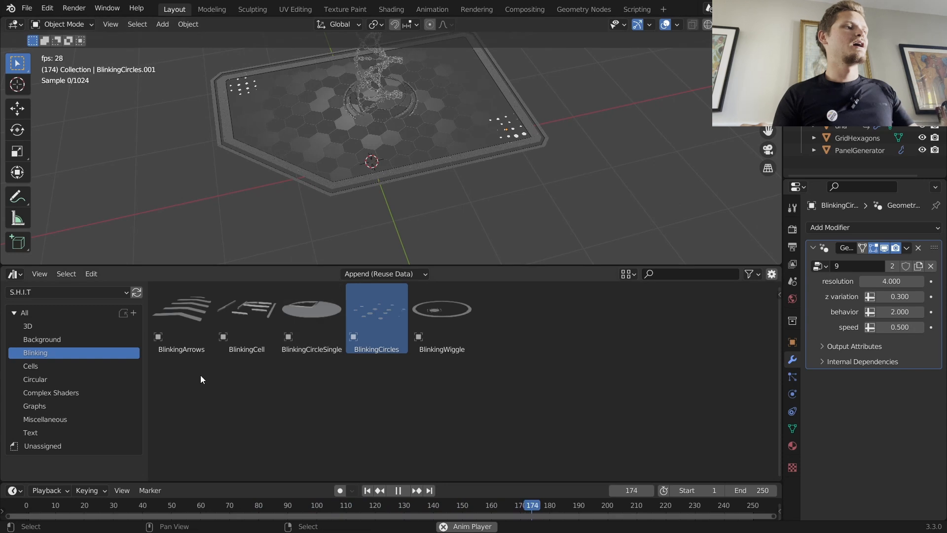
{"action": "key", "text": "space"}
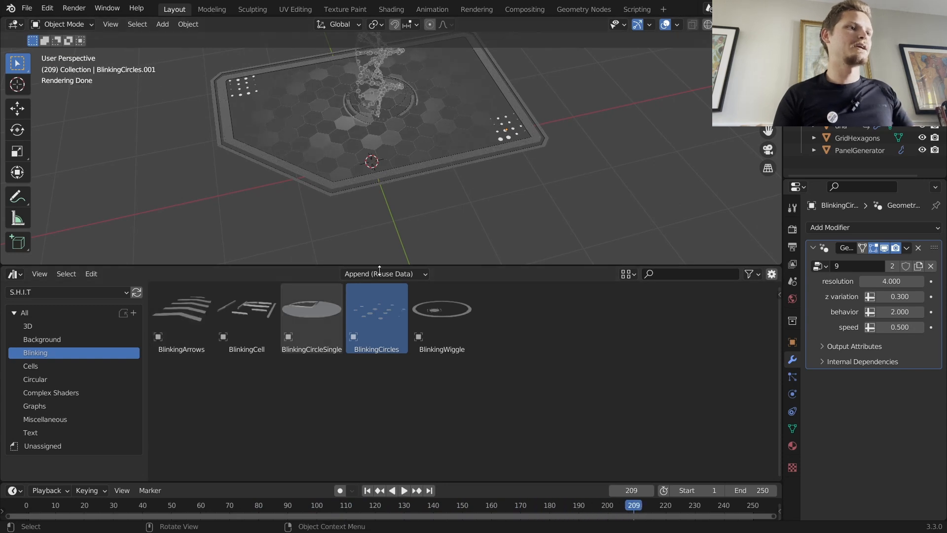
Step: Add the BlinkingCircleSingle asset onto the panel and preview its animation from the top view
{"action": "left_click", "coordinate": [325, 315]}
{"action": "left_click_drag", "start_coordinate": [427, 137], "coordinate": [433, 130]}
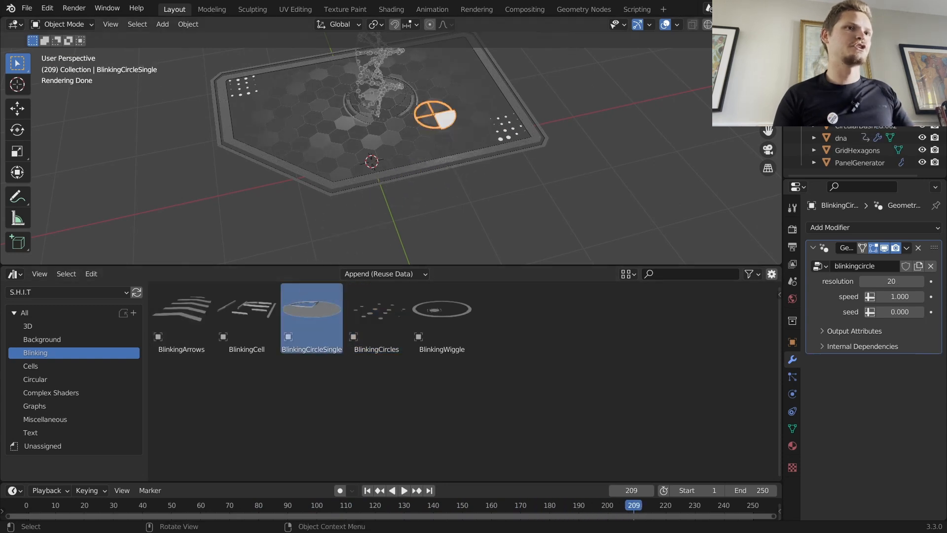
{"action": "key", "text": "KP_7"}
{"action": "scroll", "coordinate": [537, 136], "scroll_direction": "up", "scroll_amount": 5}
{"action": "key", "text": "space"}
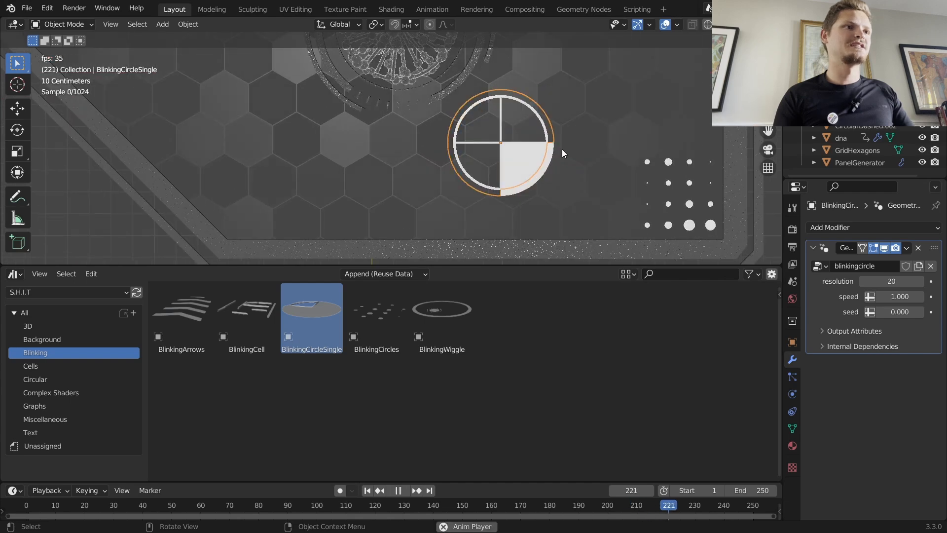
Step: Scale down the BlinkingCircleSingle and move it into the panel's upper-right corner
{"action": "key", "text": "space"}
{"action": "key", "text": "s"}
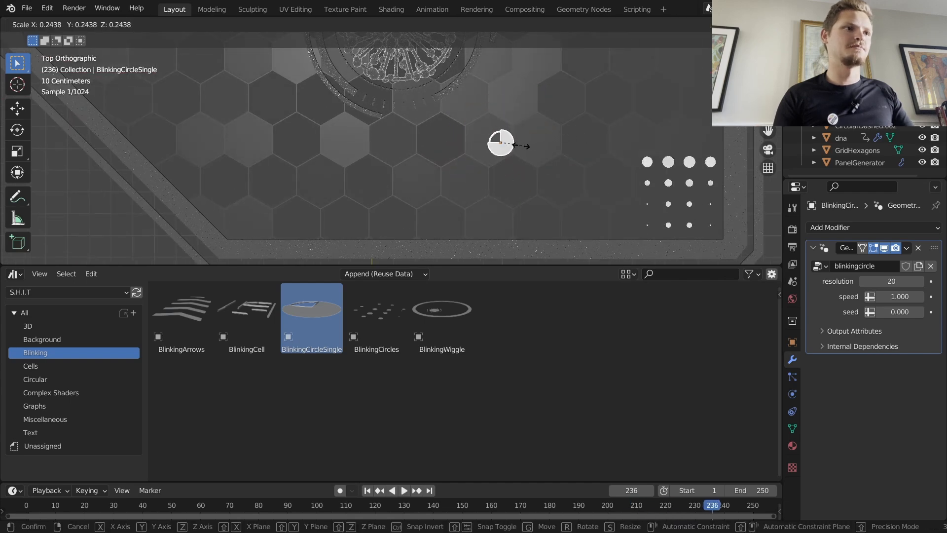
{"action": "left_click", "coordinate": [519, 146]}
{"action": "scroll", "coordinate": [516, 146], "scroll_direction": "down", "scroll_amount": 3}
{"action": "middle_click_drag", "start_coordinate": [462, 143], "coordinate": [567, 235], "text": "shift"}
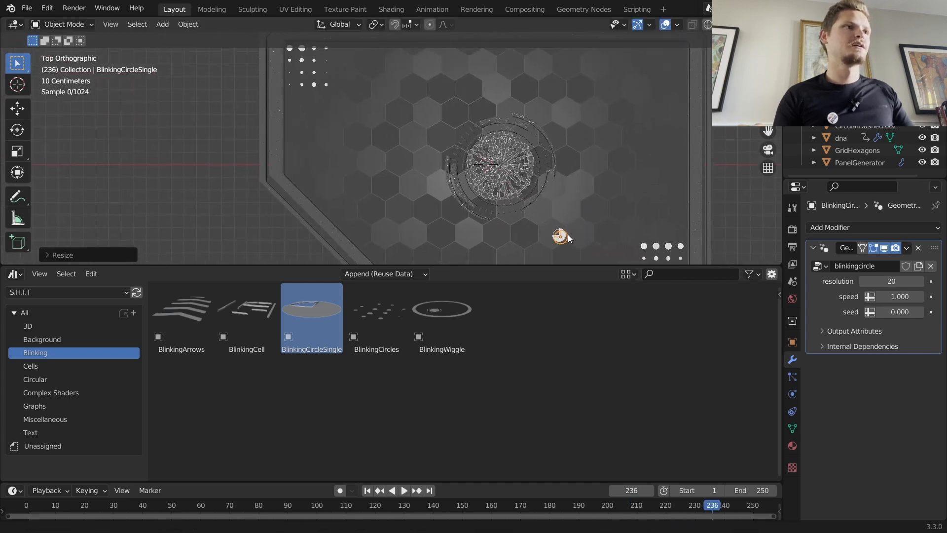
{"action": "key", "text": "g"}
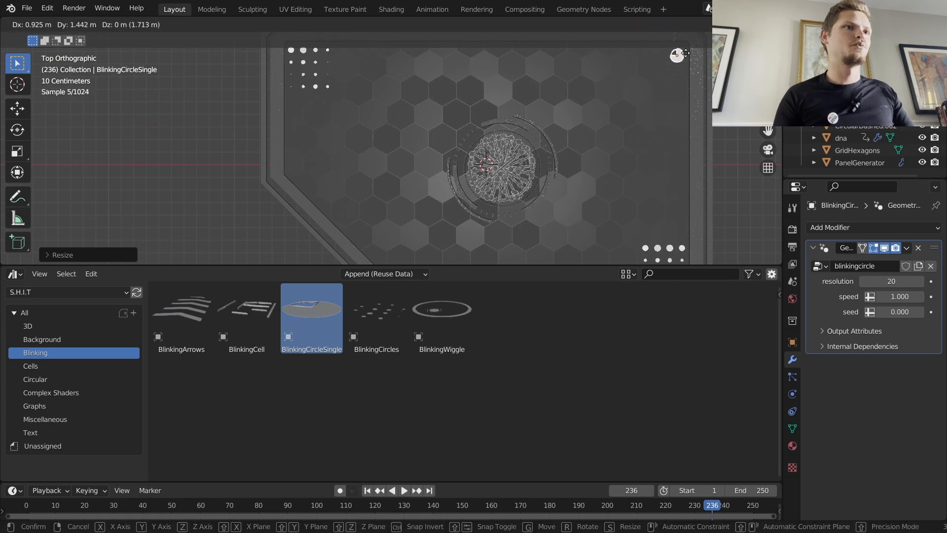
{"action": "left_click", "coordinate": [688, 50]}
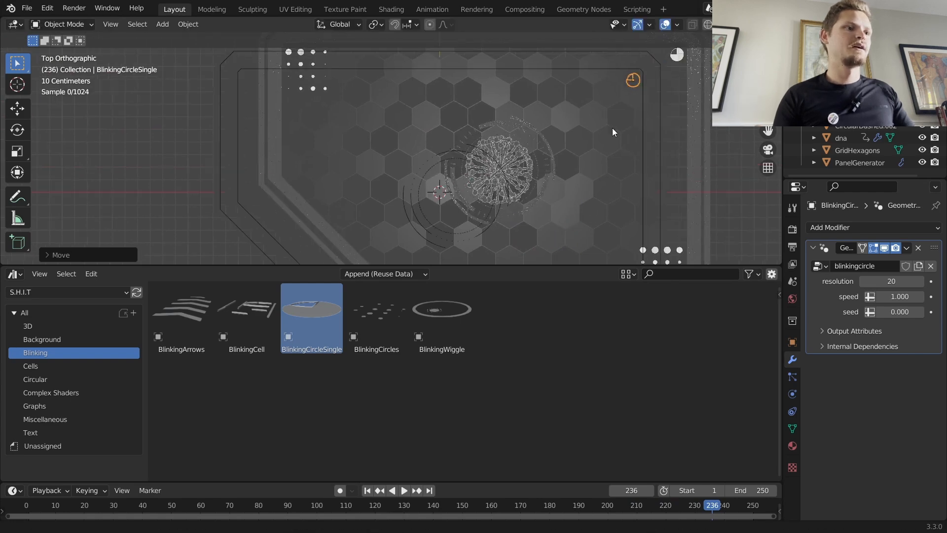
Step: Add the BlinkingWiggle asset near the panel's upper-right corner, around the small blinking circle
{"action": "middle_click_drag", "start_coordinate": [631, 117], "coordinate": [516, 174], "text": "shift"}
{"action": "left_click_drag", "start_coordinate": [442, 310], "coordinate": [554, 139]}
{"action": "scroll", "coordinate": [688, 136], "scroll_direction": "up", "scroll_amount": 4}
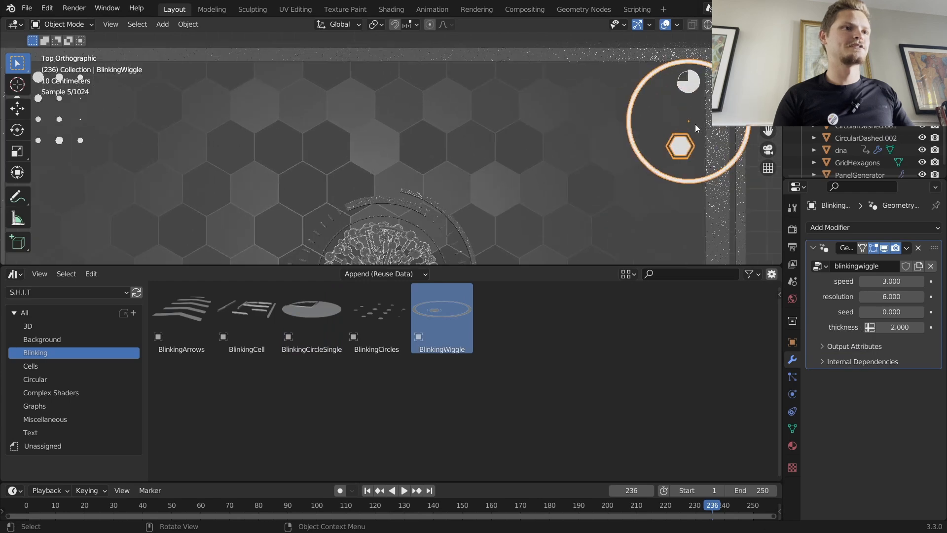
Step: Scale down the BlinkingWiggle to about the size of the small blinking circle and place it directly below that circle
{"action": "middle_click_drag", "start_coordinate": [682, 131], "coordinate": [406, 182], "text": "shift"}
{"action": "key", "text": "s"}
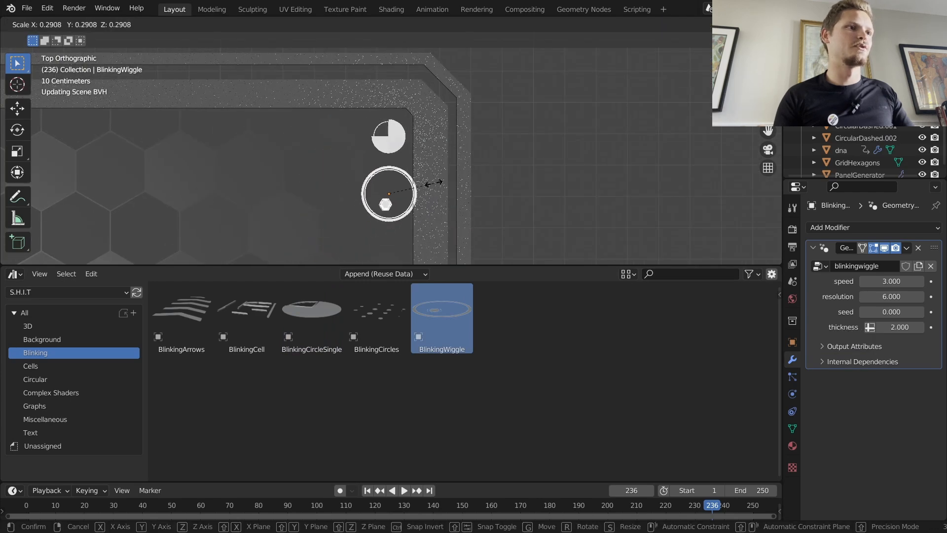
{"action": "left_click", "coordinate": [387, 197]}
{"action": "key", "text": "space"}
{"action": "scroll", "coordinate": [399, 196], "scroll_direction": "up", "scroll_amount": 3}
{"action": "key", "text": "space"}
{"action": "key", "text": "s"}
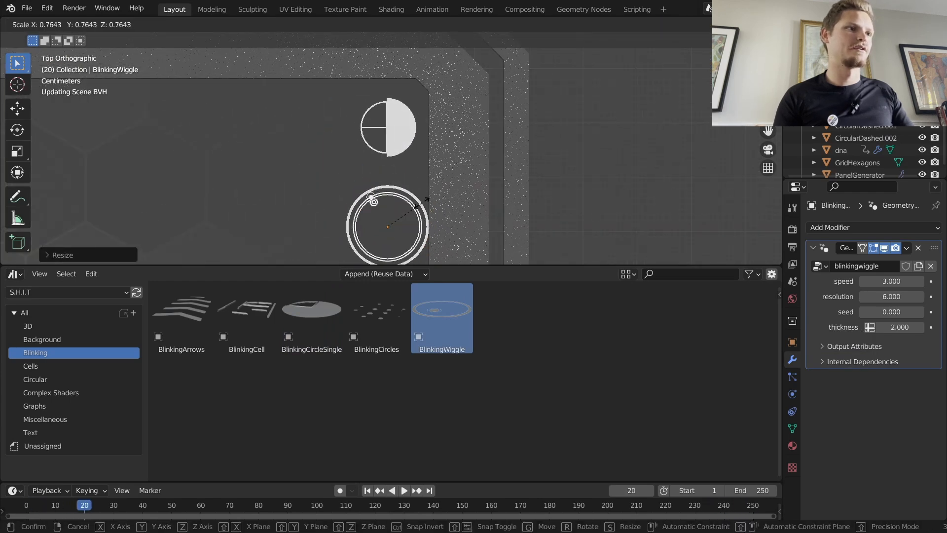
{"action": "key", "text": "g"}
{"action": "left_click", "coordinate": [444, 172]}
Step: Duplicate the BlinkingWiggle along the Y axis and place the copy just below the original
{"action": "middle_click_drag", "start_coordinate": [413, 203], "coordinate": [431, 159], "text": "shift"}
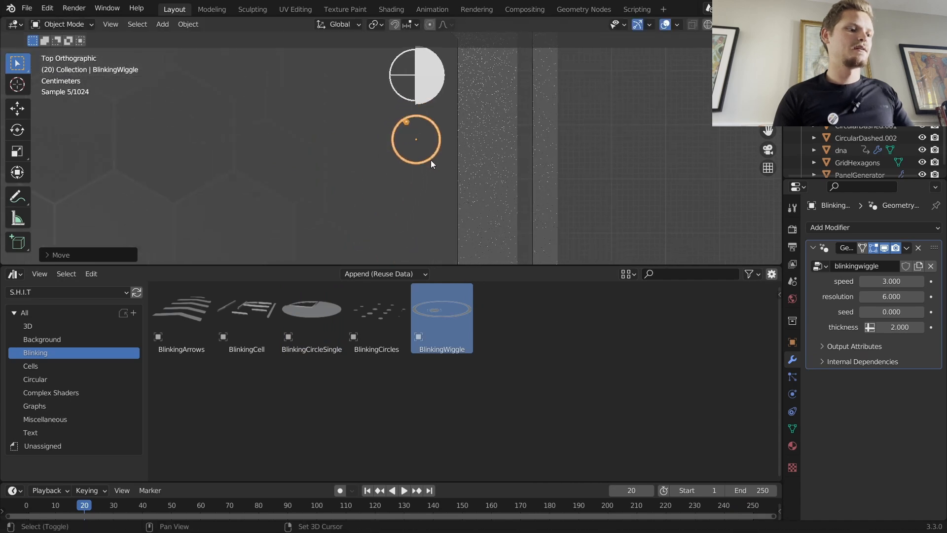
{"action": "key", "text": "shift+d"}
{"action": "key", "text": "y"}
{"action": "left_click", "coordinate": [432, 202]}
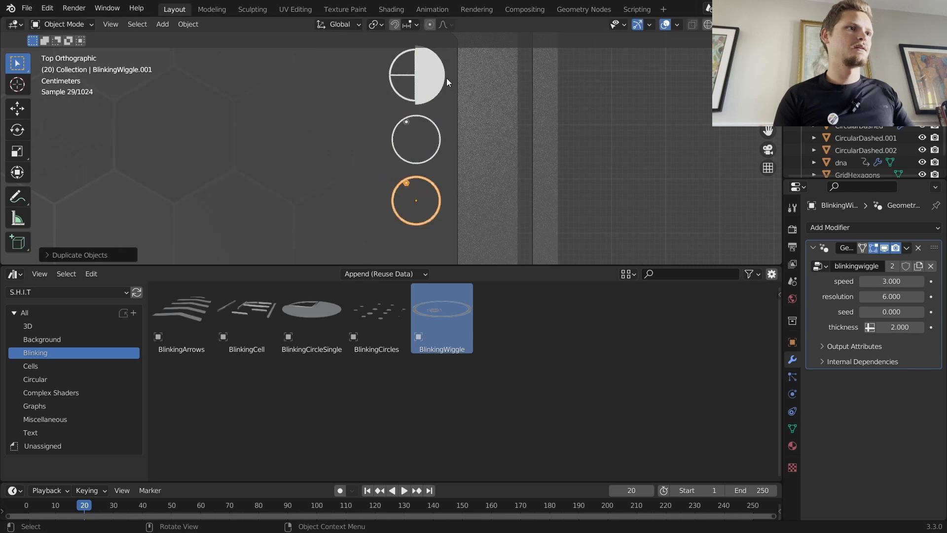
Step: Duplicate the BlinkingCircleSingle along the Y axis and place the copy about 0.36 m lower, beneath the two wiggle circles
{"action": "left_click", "coordinate": [443, 78]}
{"action": "scroll", "coordinate": [436, 76], "scroll_direction": "down", "scroll_amount": 2}
{"action": "key", "text": "shift+d"}
{"action": "key", "text": "y"}
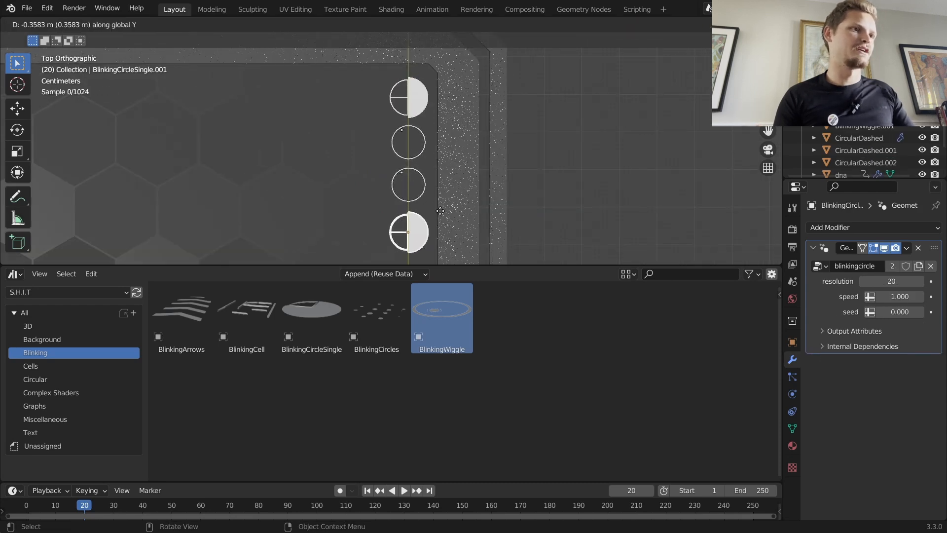
{"action": "left_click", "coordinate": [443, 211]}
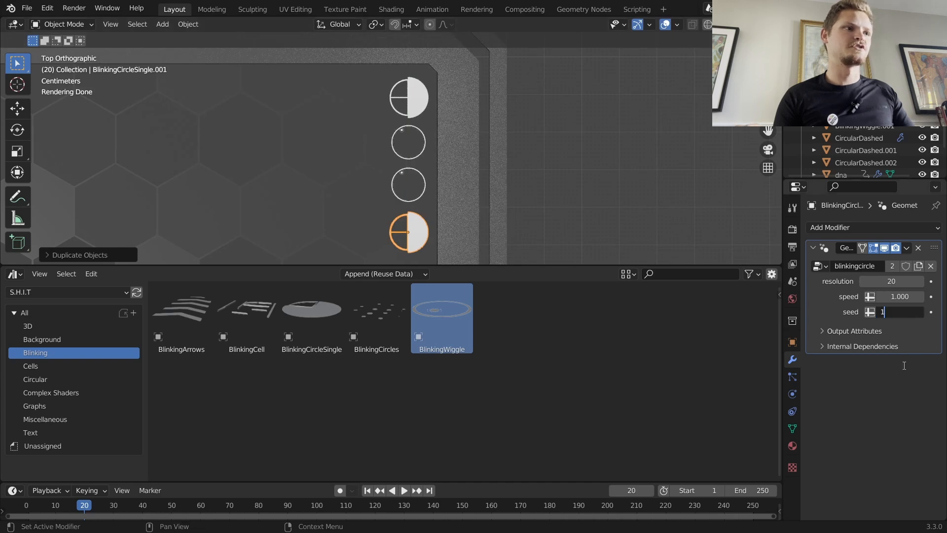
Step: Set the duplicated BlinkingCircleSingle's seed to 1 and compare it with the original during playback
{"action": "key", "text": "Return"}
{"action": "key", "text": "space"}
{"action": "scroll", "coordinate": [585, 131], "scroll_direction": "down", "scroll_amount": 5}
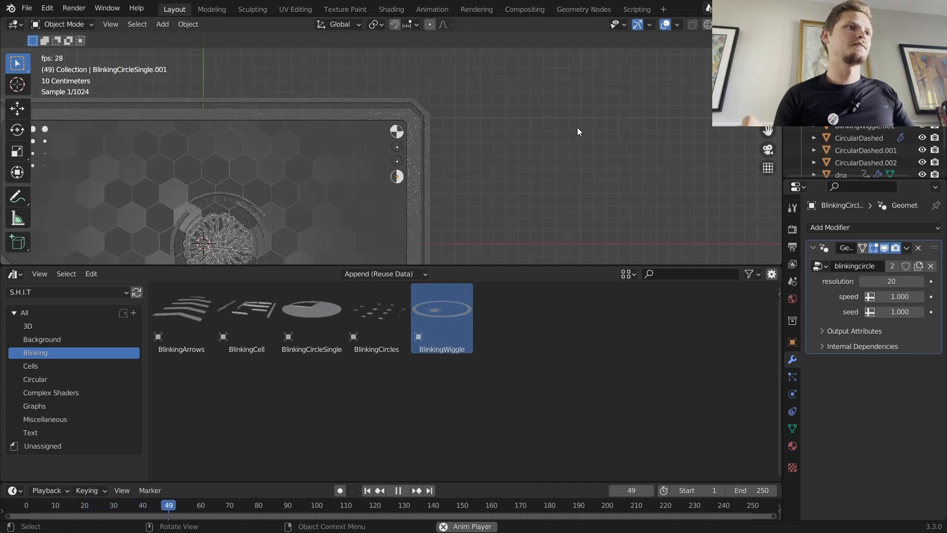
{"action": "scroll", "coordinate": [445, 136], "scroll_direction": "up", "scroll_amount": 8}
{"action": "key", "text": "space"}
Step: Set the duplicated BlinkingWiggle's seed to 1 and start playback to check the variation
{"action": "left_click", "coordinate": [428, 180]}
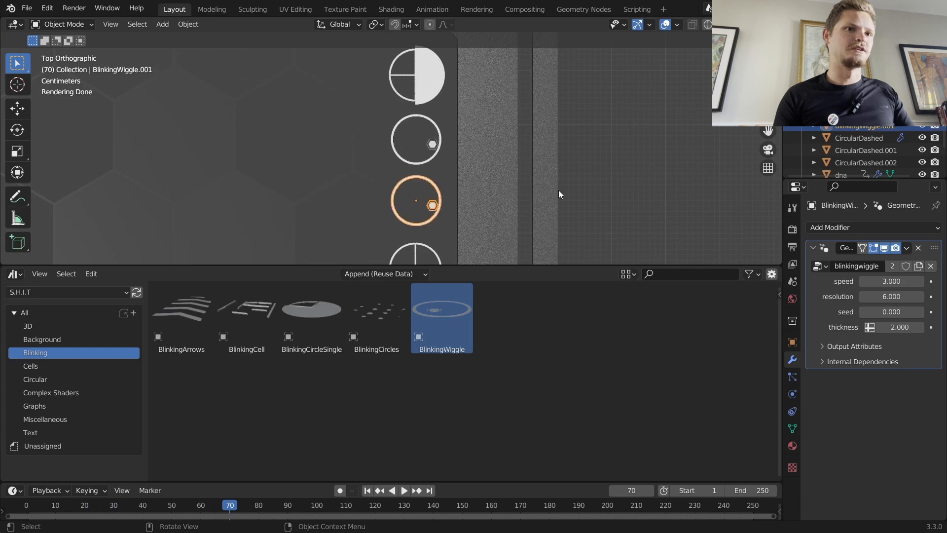
{"action": "key", "text": "Return"}
{"action": "key", "text": "space"}
{"action": "scroll", "coordinate": [486, 84], "scroll_direction": "down", "scroll_amount": 6}
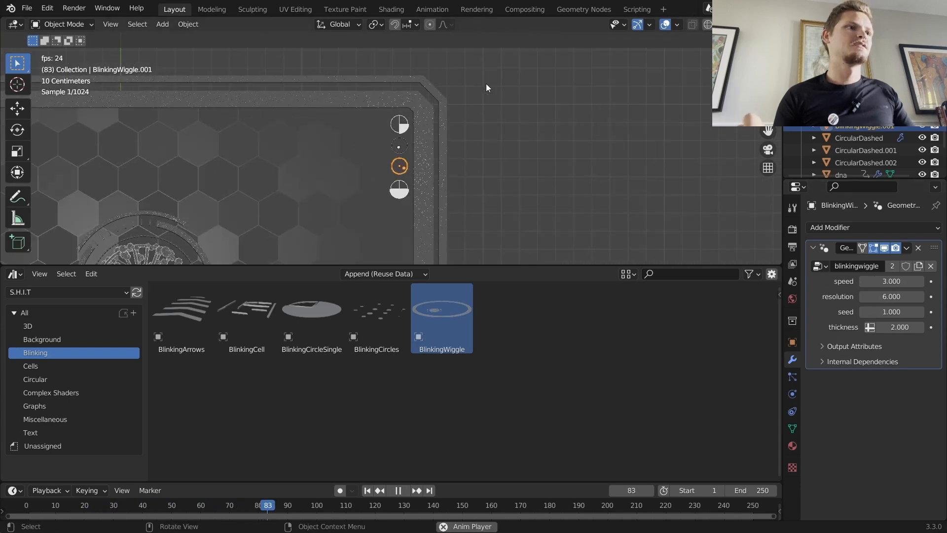
Step: Lower the column of four blinking circles along Z onto the panel and review the whole panel from the top view
{"action": "middle_click_drag", "start_coordinate": [305, 158], "coordinate": [523, 124]}
{"action": "middle_click_drag", "start_coordinate": [523, 74], "coordinate": [487, 129], "text": "shift"}
{"action": "scroll", "coordinate": [487, 129], "scroll_direction": "up", "scroll_amount": 5}
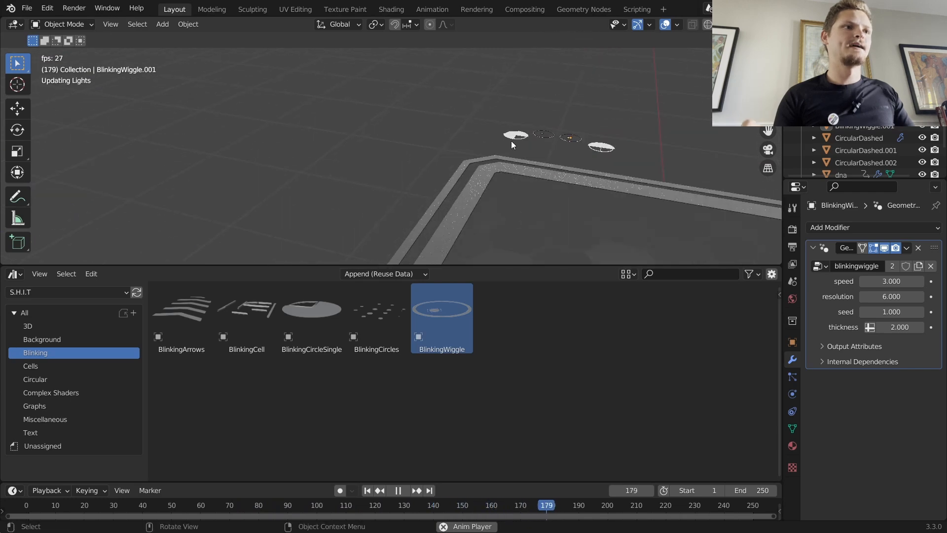
{"action": "left_click_drag", "start_coordinate": [498, 144], "coordinate": [632, 127]}
{"action": "key", "text": "g"}
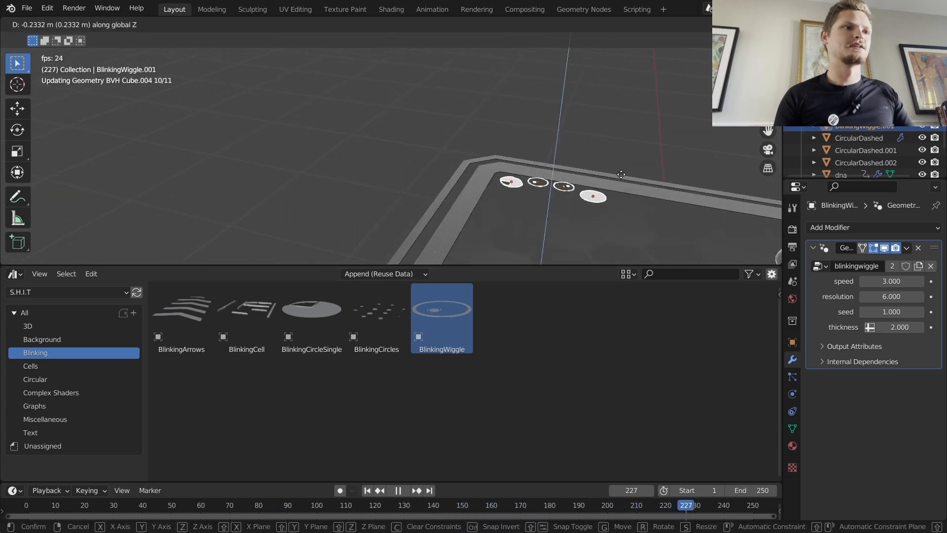
{"action": "left_click", "coordinate": [553, 160]}
{"action": "middle_click_drag", "start_coordinate": [553, 160], "coordinate": [676, 149]}
{"action": "scroll", "coordinate": [613, 152], "scroll_direction": "down", "scroll_amount": 6}
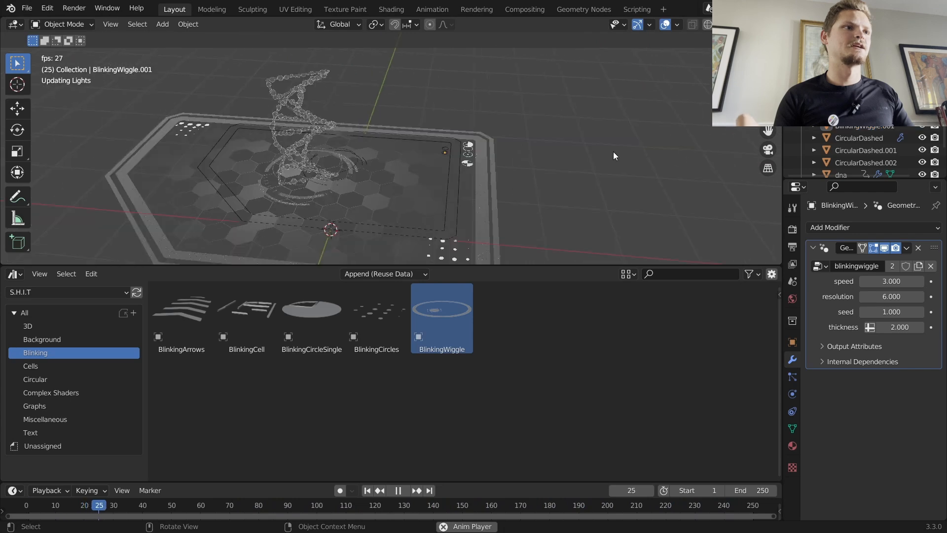
{"action": "key", "text": "KP_7"}
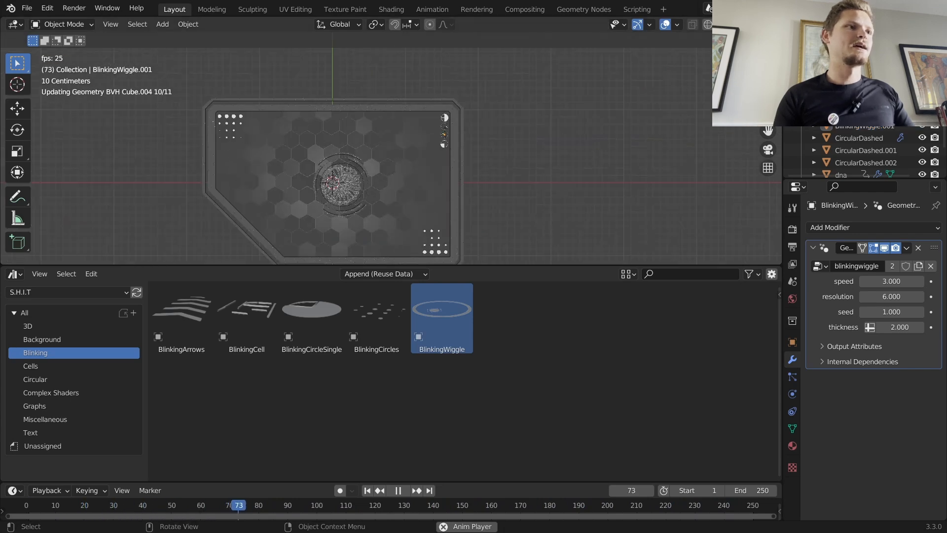
{"action": "middle_click_drag", "start_coordinate": [392, 184], "coordinate": [433, 150], "text": "shift"}
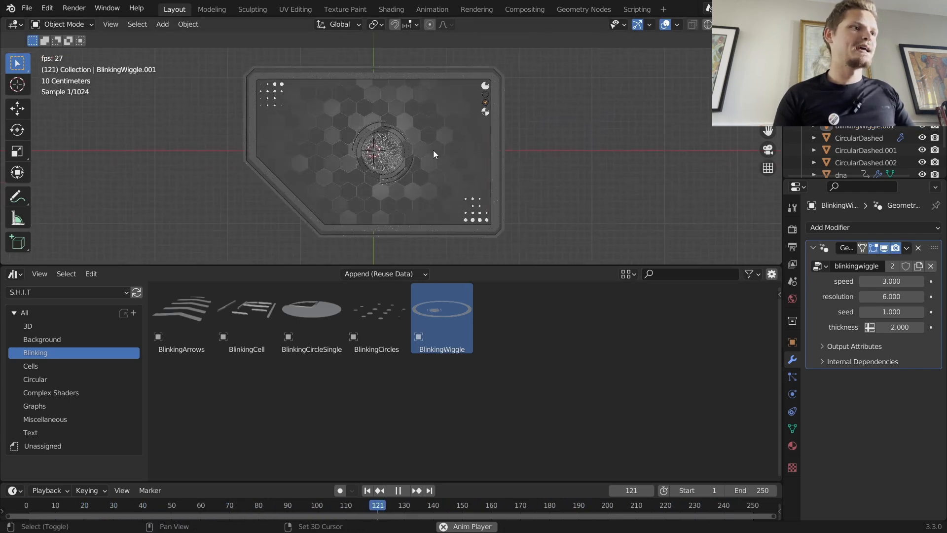
{"action": "key", "text": "space"}
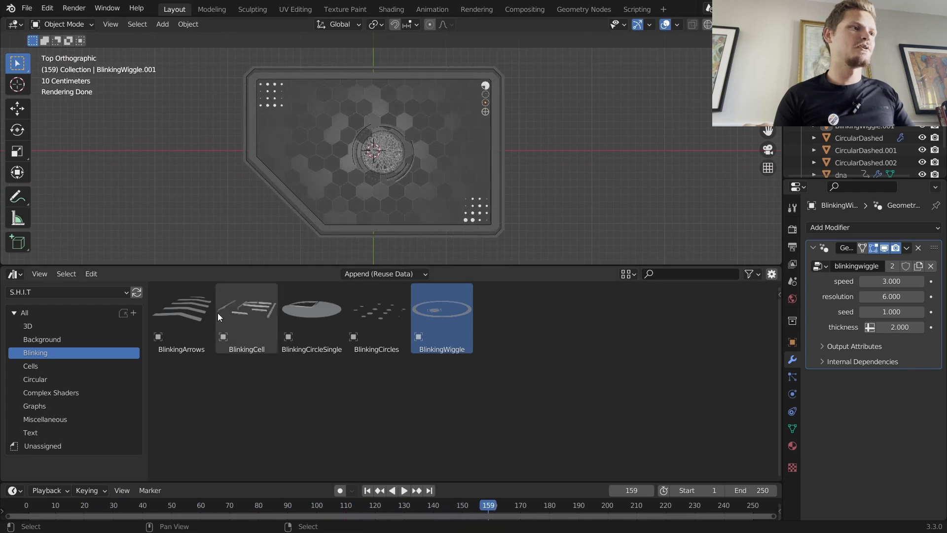
Step: Add the BlinkingArrows asset onto the panel's left half and preview its animation up to frame 247
{"action": "left_click", "coordinate": [196, 321]}
{"action": "left_click_drag", "start_coordinate": [196, 321], "coordinate": [341, 189]}
{"action": "key", "text": "space"}
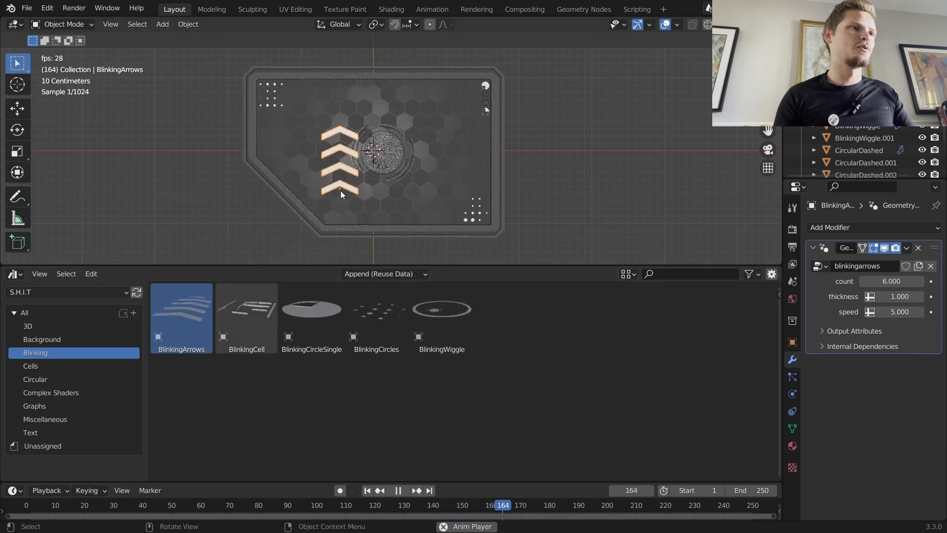
{"action": "key", "text": "space"}
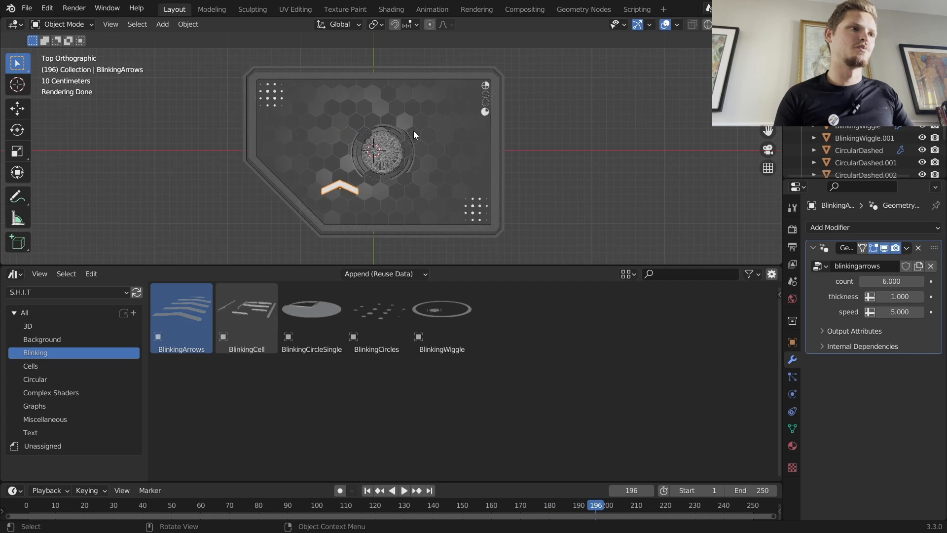
{"action": "left_click_drag", "start_coordinate": [601, 504], "coordinate": [744, 496]}
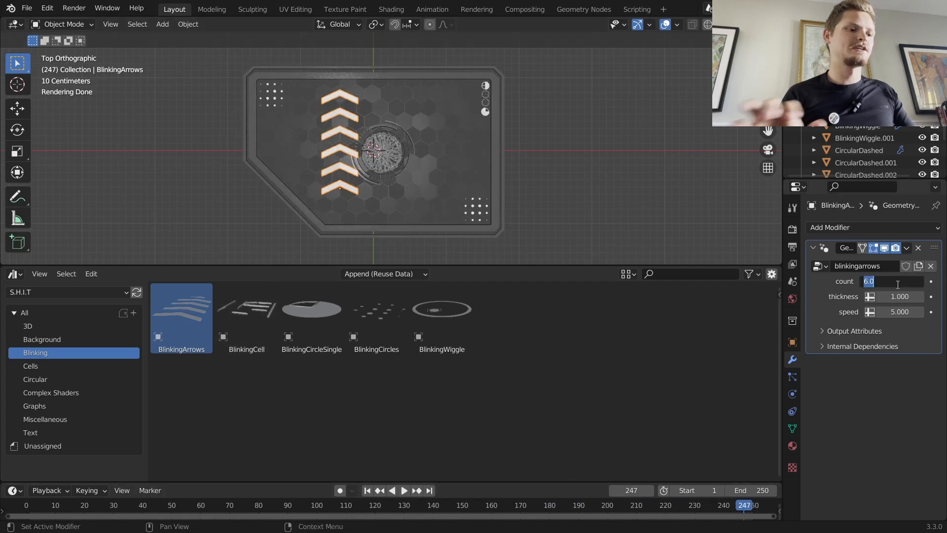
Step: Set the BlinkingArrows count to 15 and preview the longer arrow row at frame 106
{"action": "scroll", "coordinate": [646, 199], "scroll_direction": "down", "scroll_amount": 2}
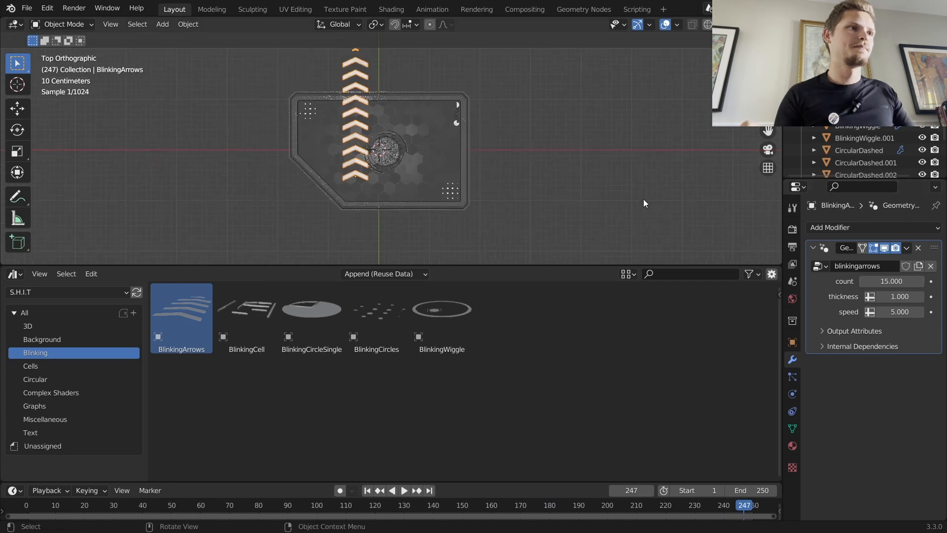
{"action": "key", "text": "space"}
{"action": "left_click_drag", "start_coordinate": [145, 504], "coordinate": [326, 499]}
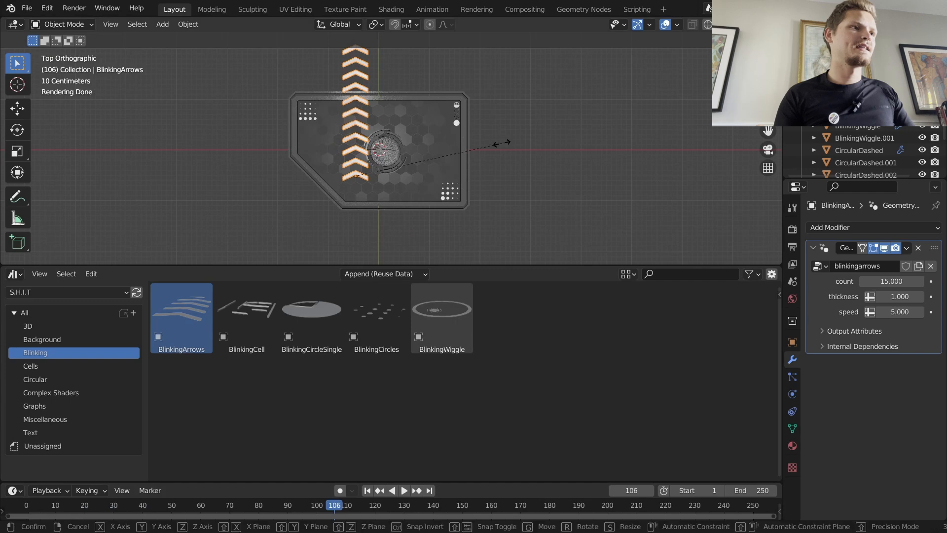
Step: Scale down the BlinkingArrows and rotate them into a horizontal row pointing along positive X
{"action": "key", "text": "s"}
{"action": "left_click", "coordinate": [368, 185]}
{"action": "scroll", "coordinate": [368, 186], "scroll_direction": "up", "scroll_amount": 5}
{"action": "key", "text": "s"}
{"action": "key", "text": "r"}
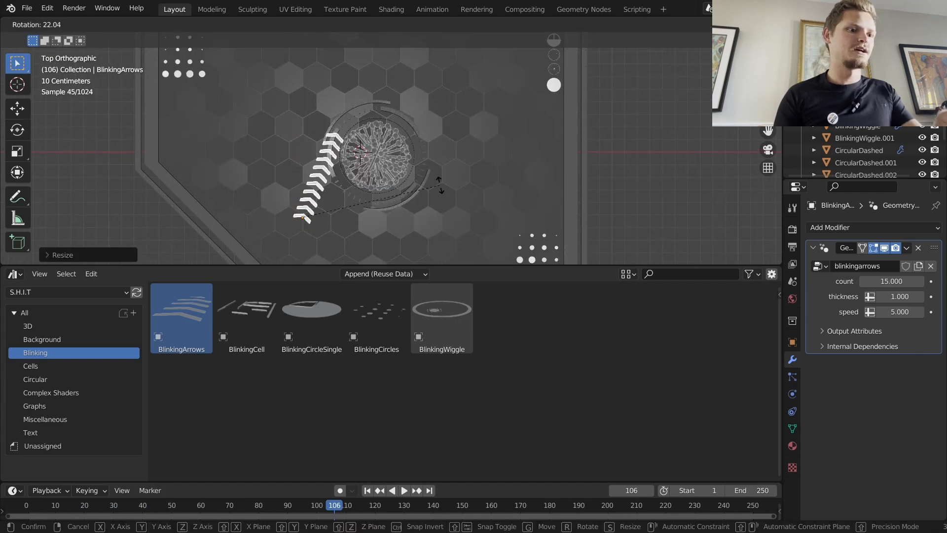
{"action": "left_click", "coordinate": [418, 208]}
Step: Move the BlinkingArrows row to the panel's lower edge and scale it down to fit there
{"action": "middle_click_drag", "start_coordinate": [418, 208], "coordinate": [408, 146], "text": "shift"}
{"action": "scroll", "coordinate": [407, 139], "scroll_direction": "up", "scroll_amount": 4}
{"action": "key", "text": "g"}
{"action": "left_click", "coordinate": [465, 228]}
{"action": "key", "text": "s"}
{"action": "left_click", "coordinate": [518, 193]}
{"action": "key", "text": "g"}
{"action": "left_click", "coordinate": [523, 200]}
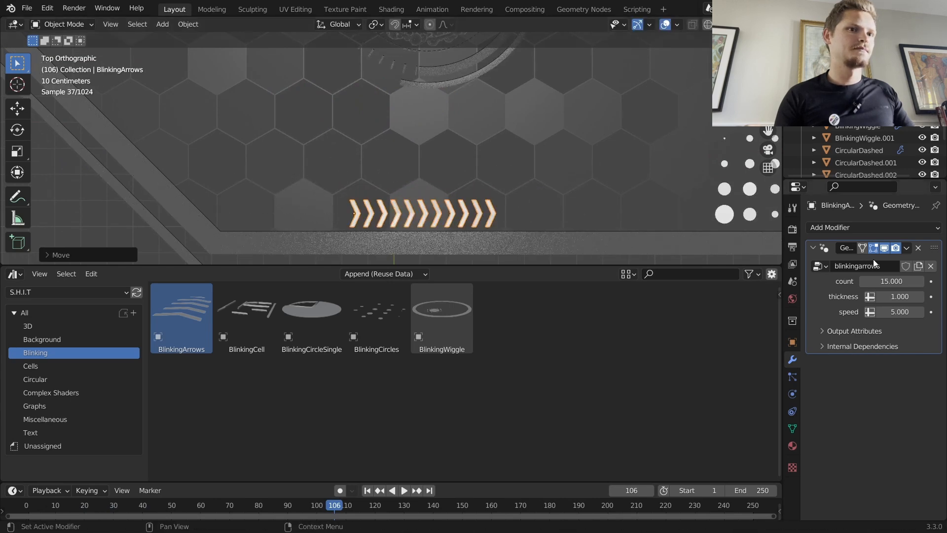
Step: Set the BlinkingArrows count to 20 and preview the row up to frame 195
{"action": "key", "text": "Return"}
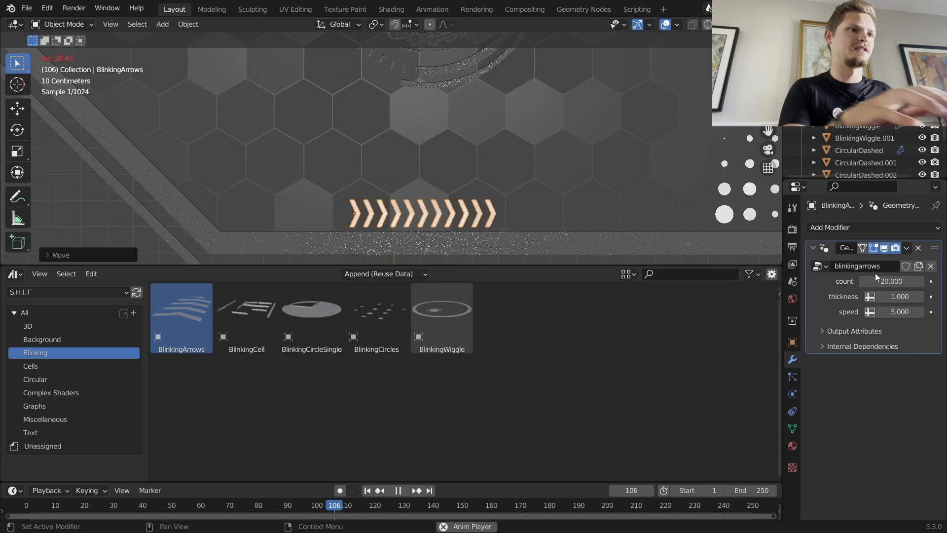
{"action": "key", "text": "space"}
{"action": "key", "text": "space"}
{"action": "key", "text": "space"}
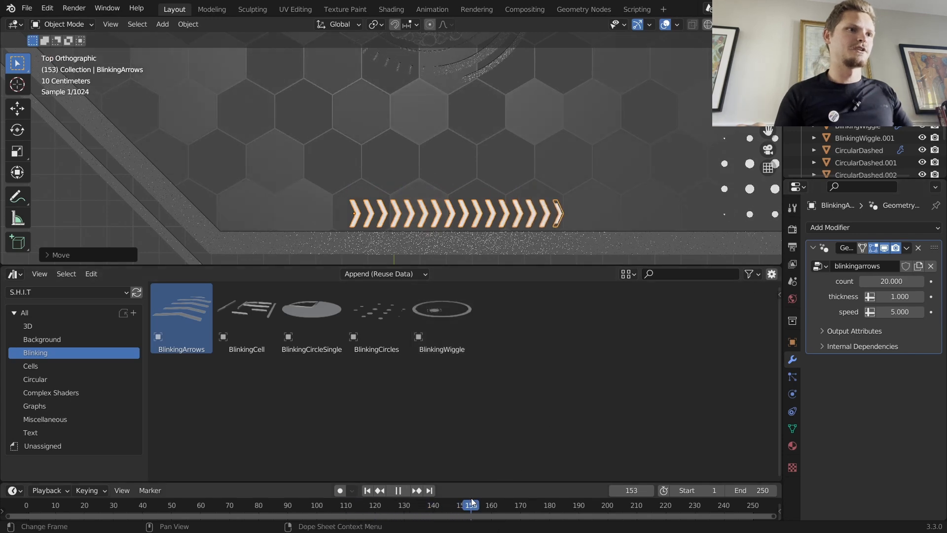
{"action": "key", "text": "space"}
{"action": "left_click", "coordinate": [593, 485]}
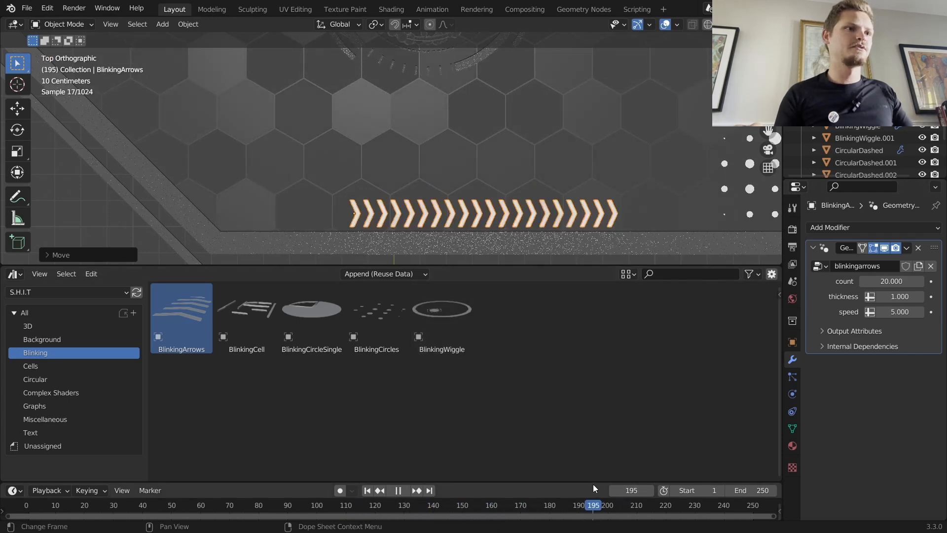
Step: Position the BlinkingArrows row along X, between the panel's diagonal corner and the lower circle grid
{"action": "scroll", "coordinate": [576, 143], "scroll_direction": "down", "scroll_amount": 5}
{"action": "key", "text": "g"}
{"action": "key", "text": "x"}
{"action": "left_click", "coordinate": [565, 155]}
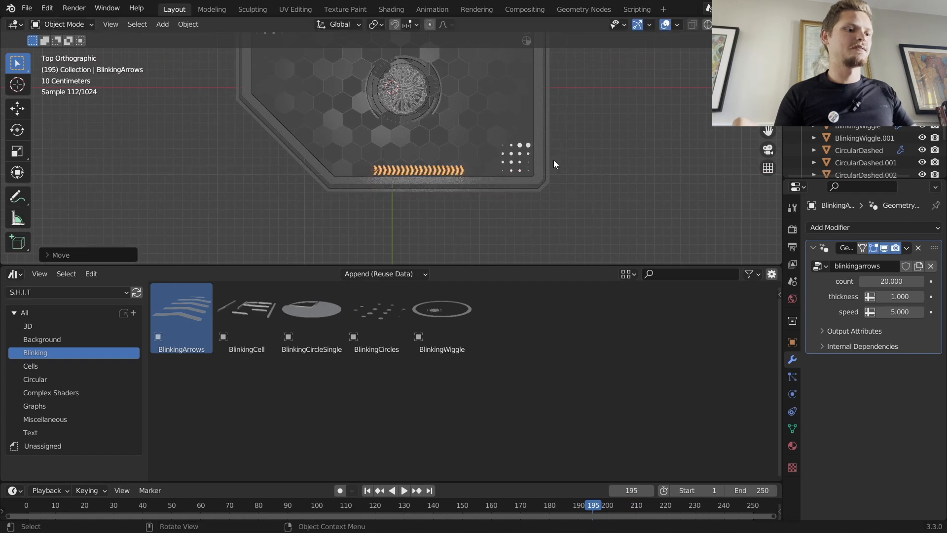
{"action": "scroll", "coordinate": [553, 160], "scroll_direction": "up", "scroll_amount": 2}
{"action": "key", "text": "g"}
{"action": "key", "text": "x"}
{"action": "left_click", "coordinate": [553, 160]}
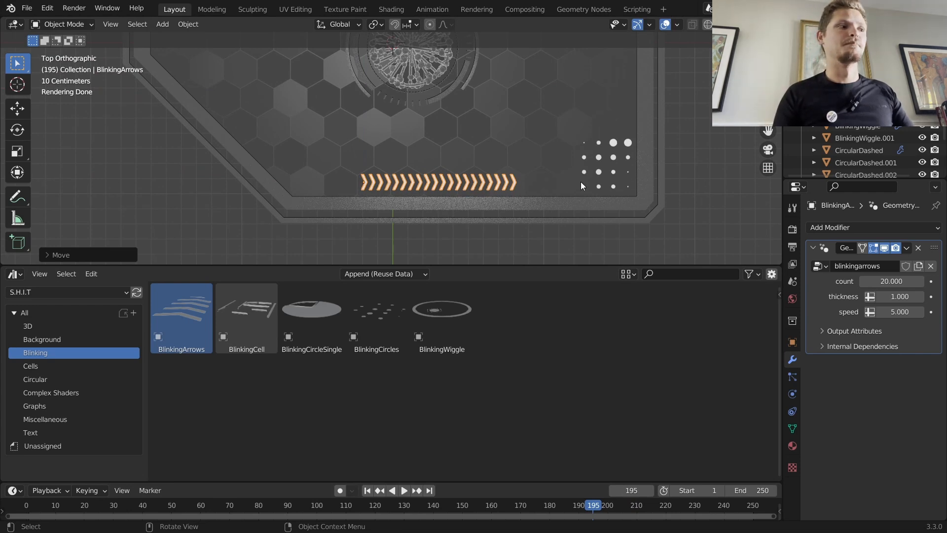
Step: Add the QuadDashed asset from the Cells category over the arrow row and scale it down
{"action": "left_click", "coordinate": [64, 367]}
{"action": "left_click_drag", "start_coordinate": [395, 318], "coordinate": [412, 250]}
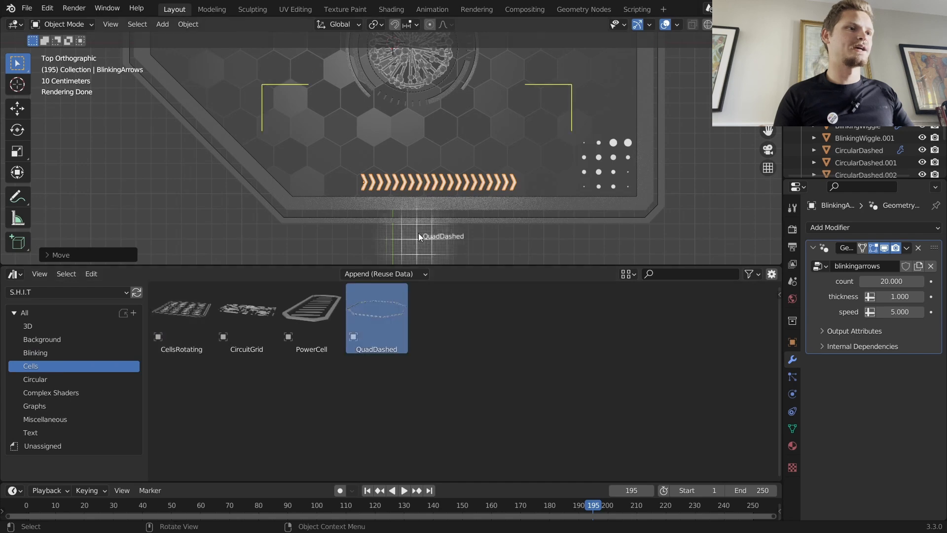
{"action": "left_click_drag", "start_coordinate": [430, 185], "coordinate": [432, 185]}
{"action": "key", "text": "s"}
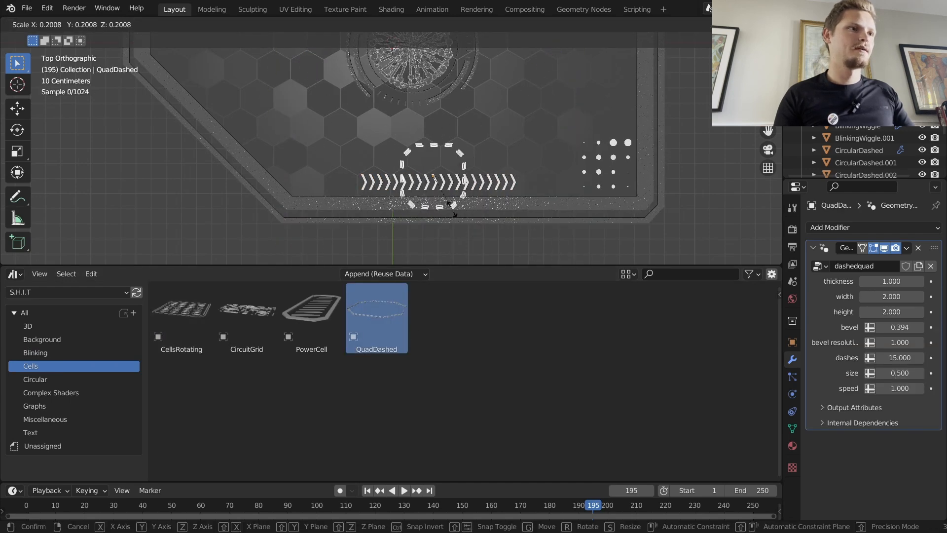
{"action": "left_click", "coordinate": [445, 201]}
Step: Center the QuadDashed frame vertically on the arrow row and resize it to slightly more than the arrows' height
{"action": "scroll", "coordinate": [467, 194], "scroll_direction": "up", "scroll_amount": 4}
{"action": "key", "text": "g"}
{"action": "left_click", "coordinate": [490, 211]}
{"action": "key", "text": "s"}
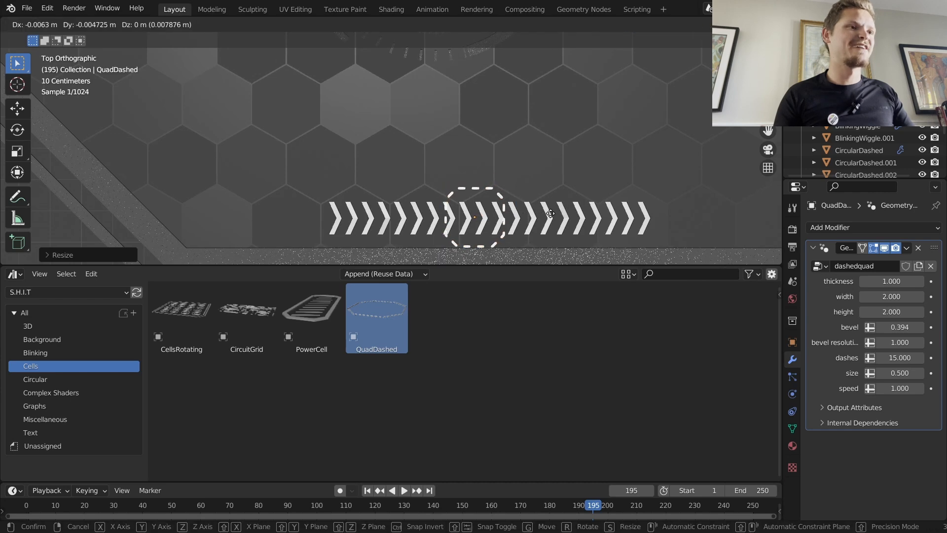
{"action": "left_click", "coordinate": [546, 217]}
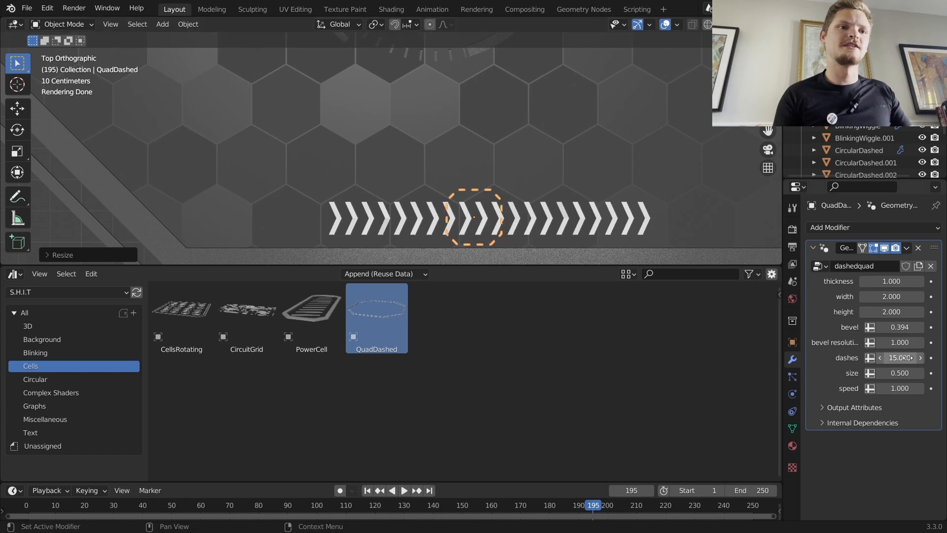
Step: Set the QuadDashed height to 12.24 and shift it along X so it frames the whole arrow row
{"action": "mouse_move", "coordinate": [891, 312]}
{"action": "left_mouse_down"}
{"action": "mouse_move", "coordinate": [922, 311]}
{"action": "mouse_move", "coordinate": [893, 311]}
{"action": "mouse_move", "coordinate": [908, 311]}
{"action": "left_mouse_up"}
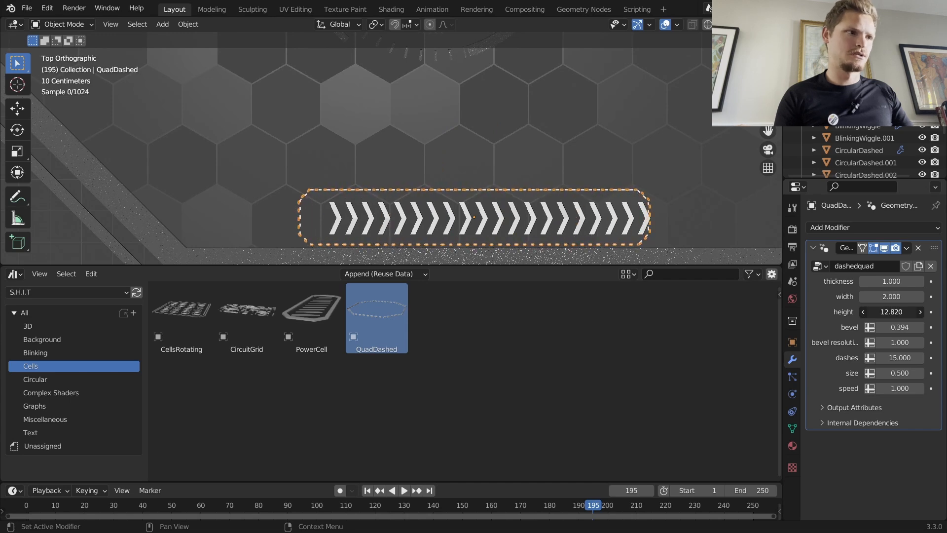
{"action": "key", "text": "g"}
{"action": "key", "text": "x"}
{"action": "left_click", "coordinate": [652, 229]}
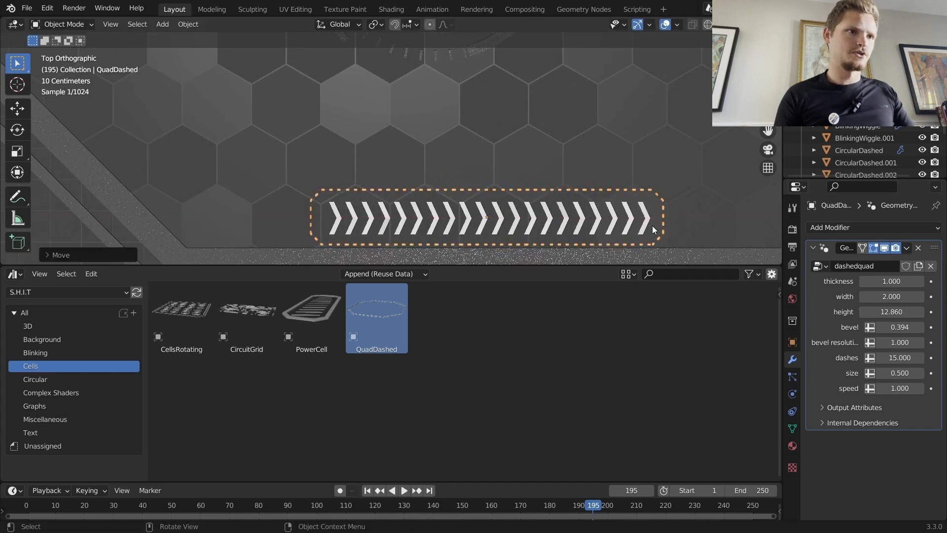
{"action": "left_click_drag", "start_coordinate": [891, 311], "coordinate": [885, 311]}
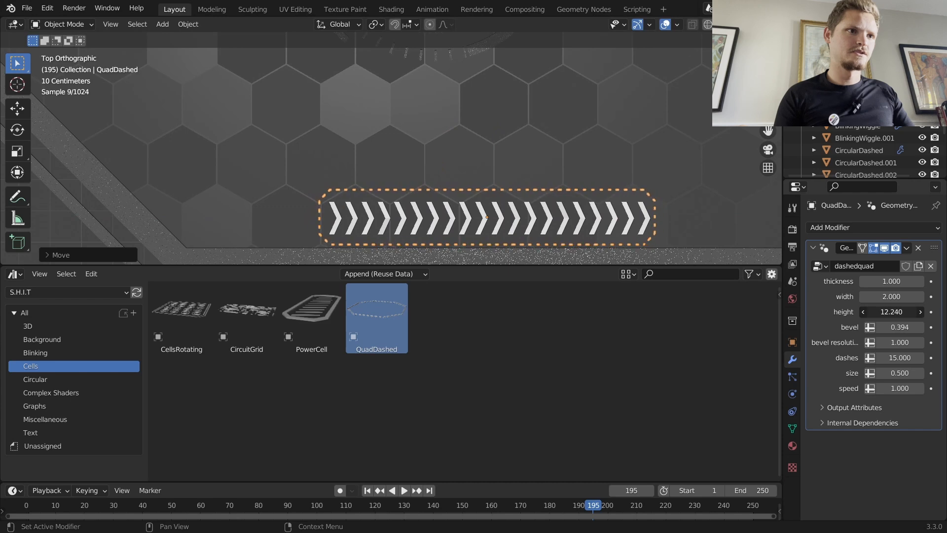
{"action": "left_click", "coordinate": [730, 224]}
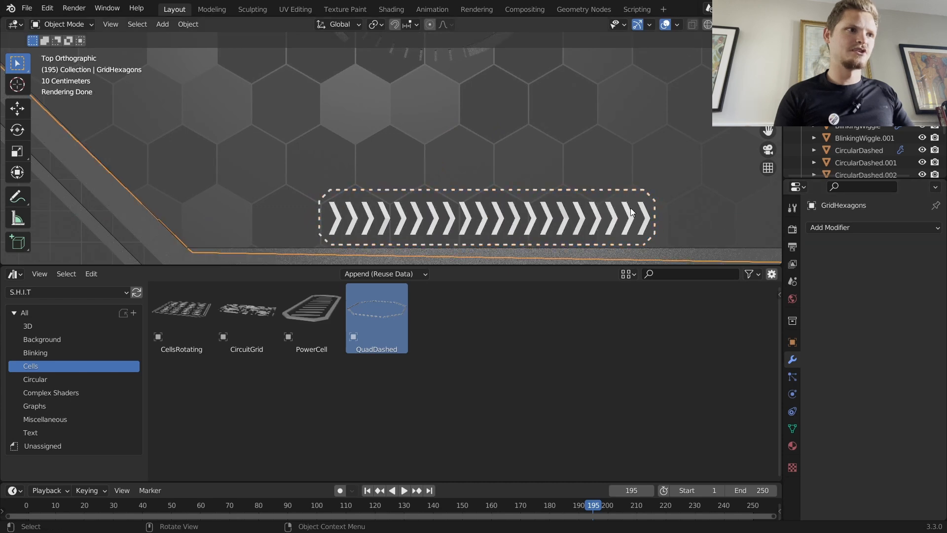
Step: Preview the animation, and lower the QuadDashed frame along Z from above the panel toward the hexagon surface
{"action": "key", "text": "space"}
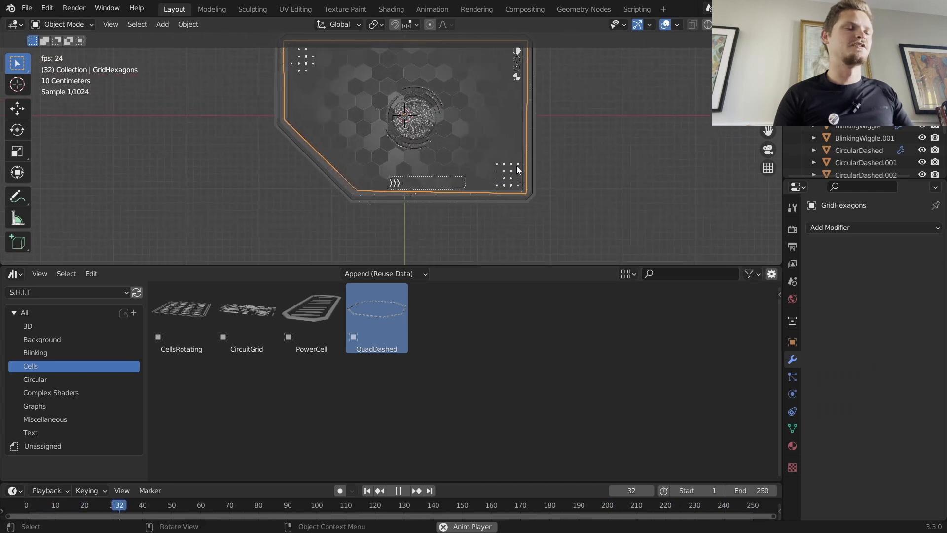
{"action": "key", "text": "space"}
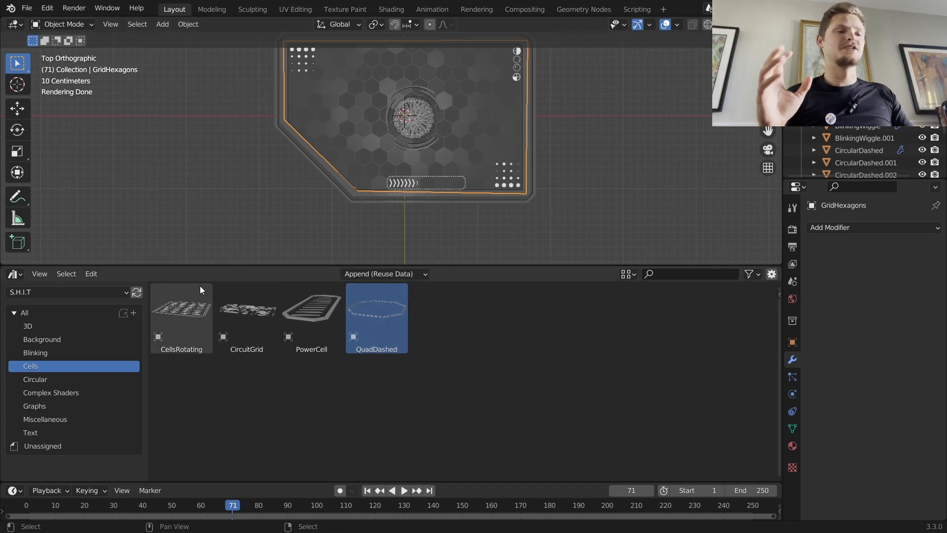
{"action": "middle_click_drag", "start_coordinate": [415, 152], "coordinate": [534, 92]}
{"action": "left_click", "coordinate": [527, 118]}
{"action": "middle_click_drag", "start_coordinate": [525, 125], "coordinate": [515, 111]}
{"action": "key", "text": "g"}
{"action": "key", "text": "z"}
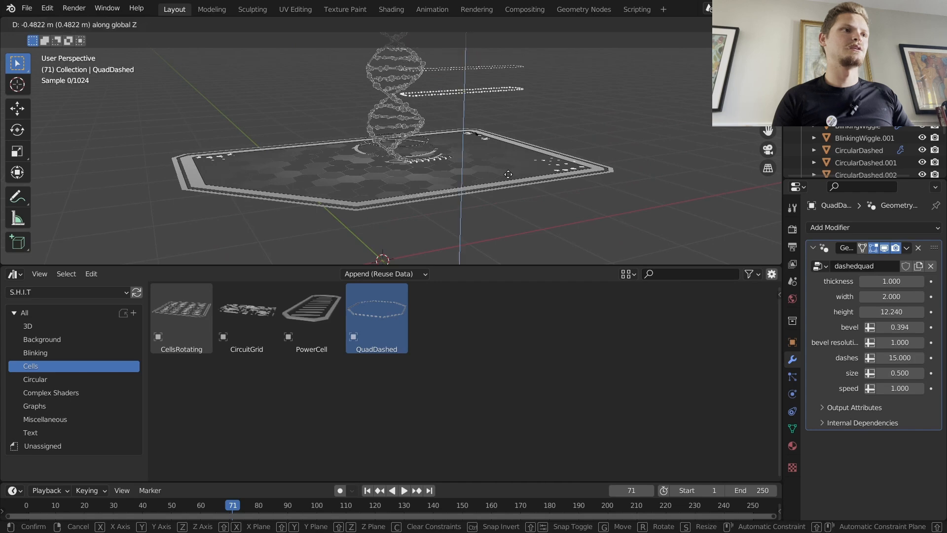
{"action": "left_click", "coordinate": [440, 164]}
Step: Move the QuadDashed frame and the BlinkingArrows row together along Z so they sit just above the hexagon panel
{"action": "scroll", "coordinate": [439, 164], "scroll_direction": "up", "scroll_amount": 4}
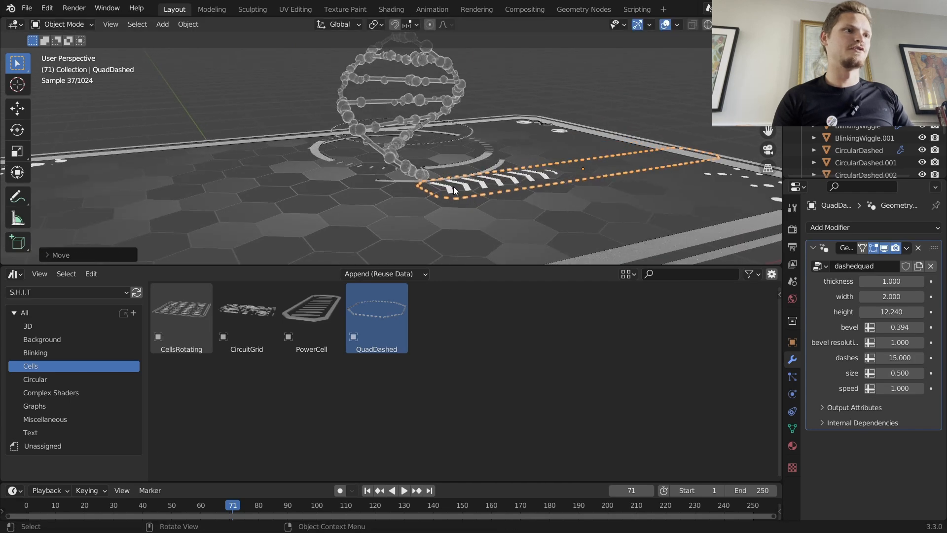
{"action": "left_click", "coordinate": [464, 187], "text": "shift"}
{"action": "key", "text": "g"}
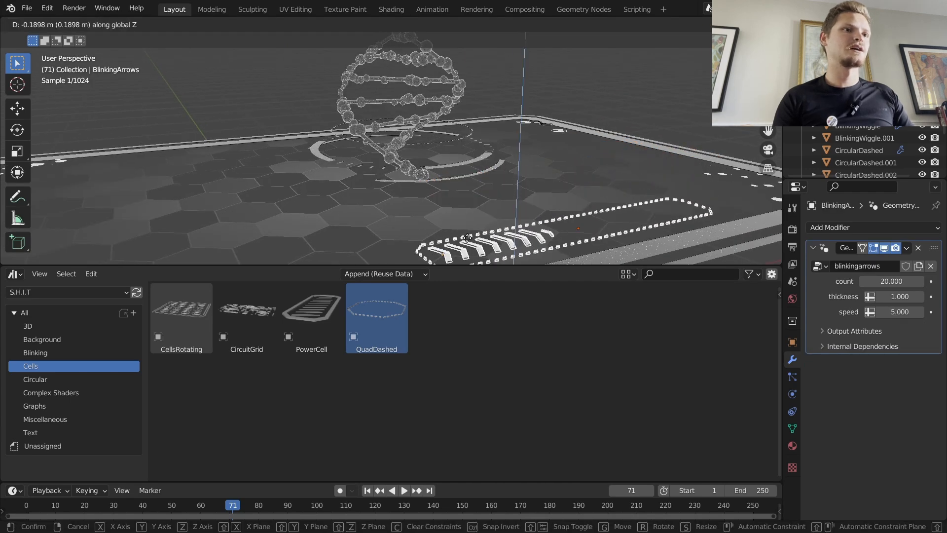
{"action": "left_click", "coordinate": [495, 207]}
{"action": "scroll", "coordinate": [579, 98], "scroll_direction": "down", "scroll_amount": 4}
{"action": "middle_click_drag", "start_coordinate": [551, 102], "coordinate": [443, 155]}
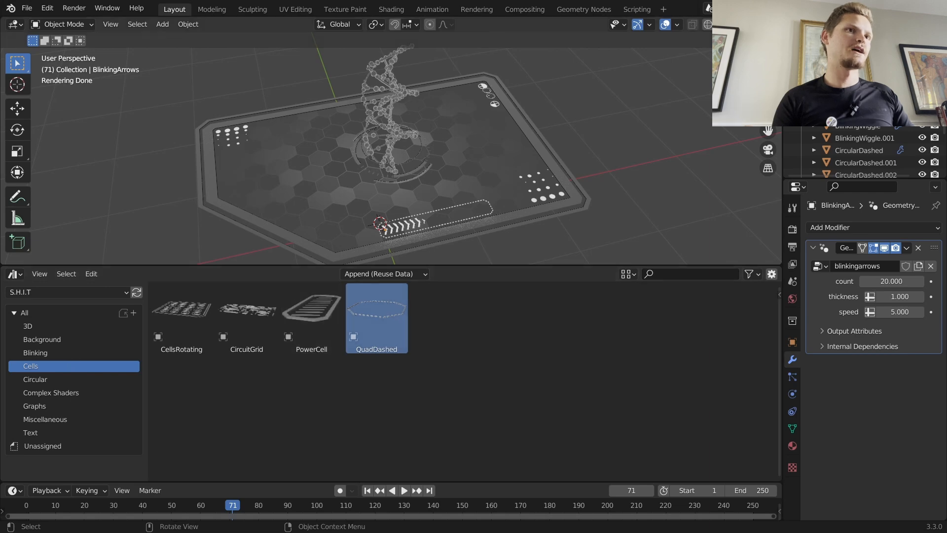
Step: Add the CircuitGrid asset from the Cells category in top view, center it above the DNA model, and preview its animation
{"action": "key", "text": "KP_7"}
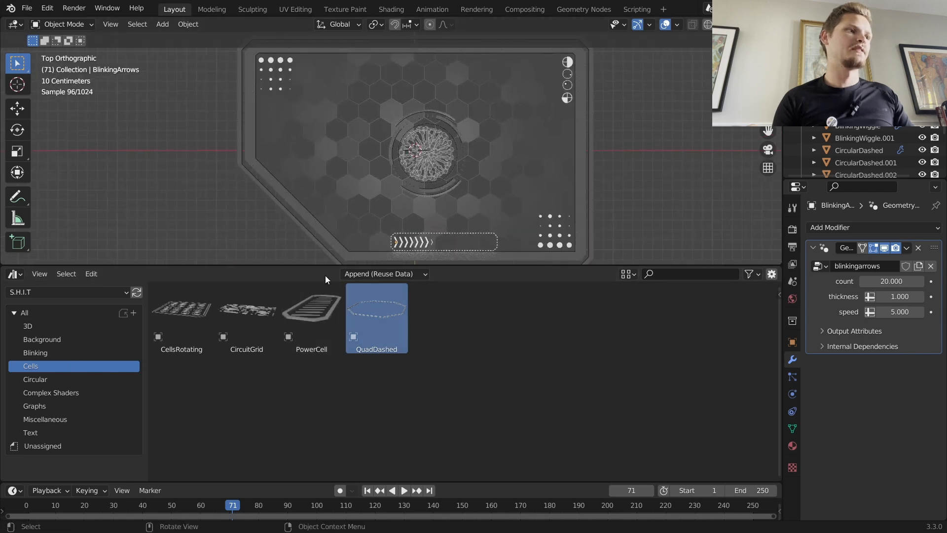
{"action": "left_click", "coordinate": [261, 310]}
{"action": "left_click_drag", "start_coordinate": [359, 97], "coordinate": [360, 87]}
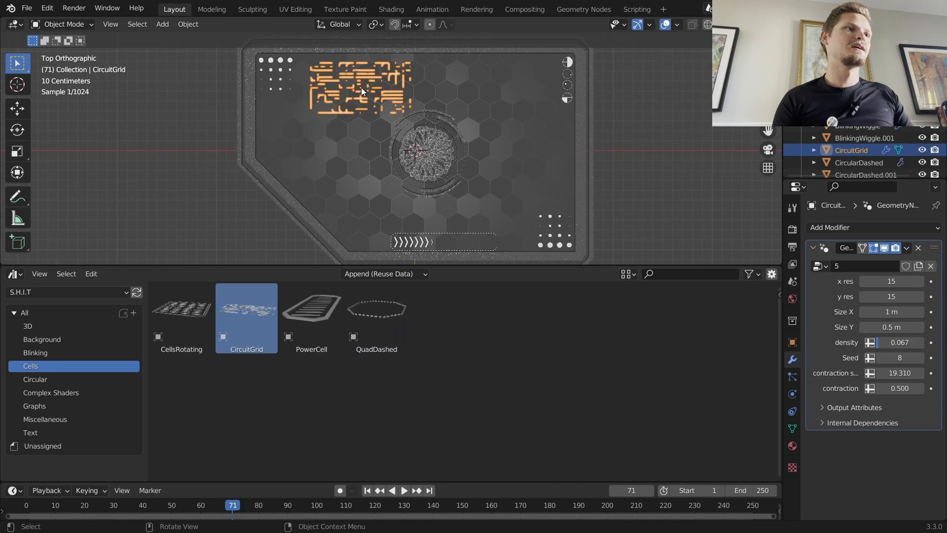
{"action": "middle_click_drag", "start_coordinate": [445, 87], "coordinate": [447, 128], "text": "shift"}
{"action": "scroll", "coordinate": [439, 115], "scroll_direction": "up", "scroll_amount": 2}
{"action": "scroll", "coordinate": [439, 116], "scroll_direction": "up", "scroll_amount": 1}
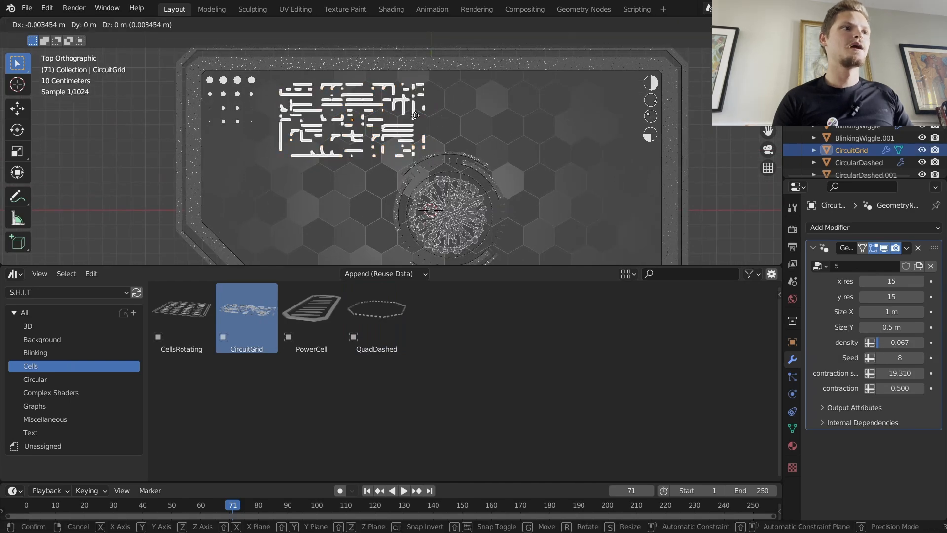
{"action": "key", "text": "space"}
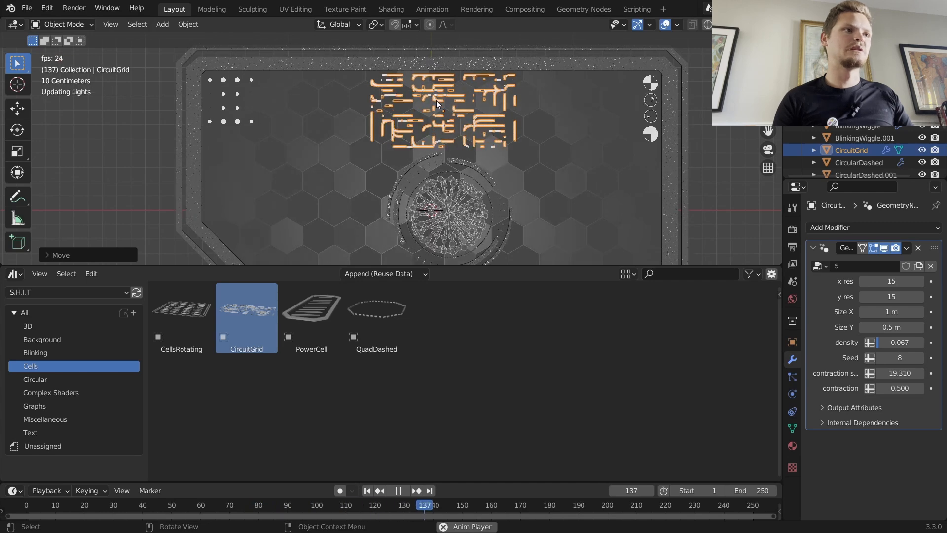
{"action": "key", "text": "space"}
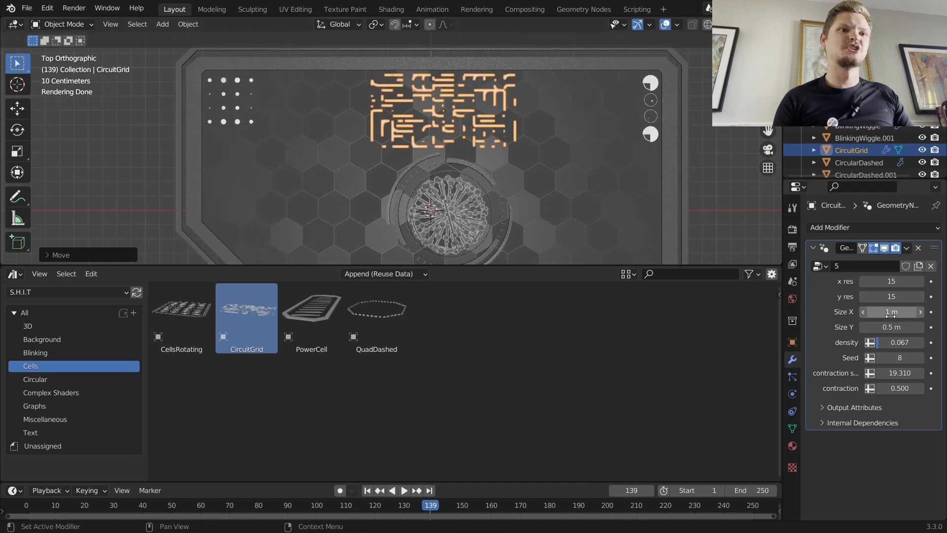
Step: Reshape the CircuitGrid into a long thin strip with Size Y 0.098 m, x res 2 and Size X 2.56 m
{"action": "left_click_drag", "start_coordinate": [891, 327], "coordinate": [873, 327]}
{"action": "left_click_drag", "start_coordinate": [897, 295], "coordinate": [870, 281]}
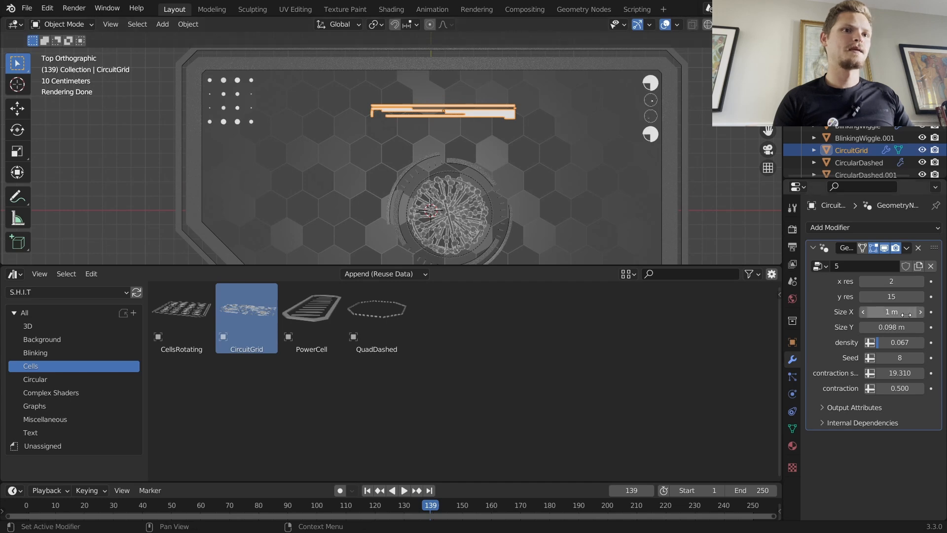
{"action": "left_click_drag", "start_coordinate": [891, 311], "coordinate": [922, 312]}
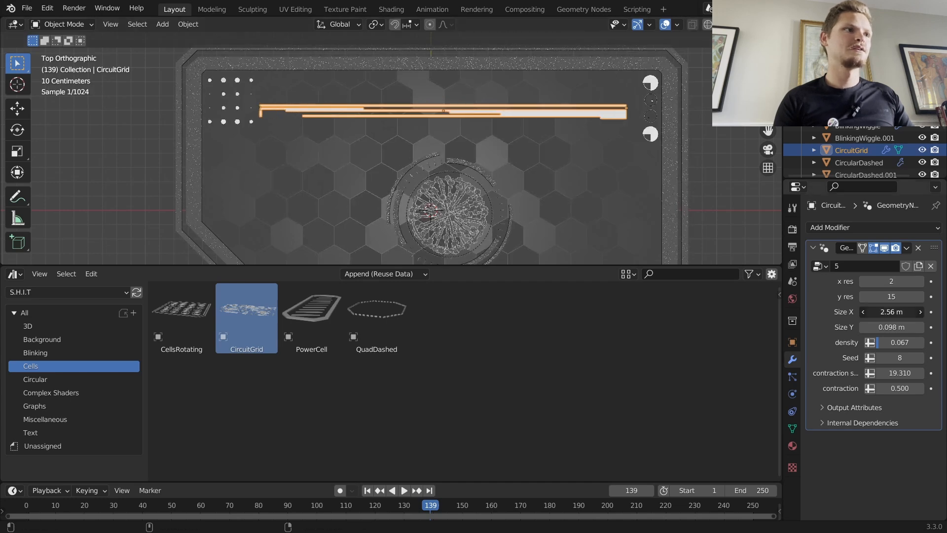
Step: Move the CircuitGrid strip to the panel's upper edge, between the corner circle grid and the column of blinking circles
{"action": "key", "text": "g"}
{"action": "left_click", "coordinate": [612, 174]}
{"action": "key", "text": "g"}
{"action": "left_click", "coordinate": [614, 142]}
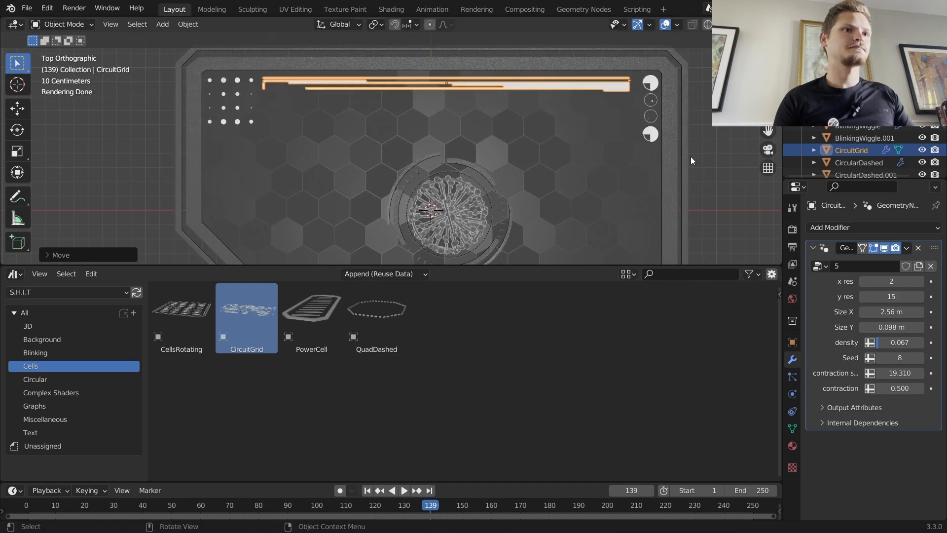
{"action": "left_click", "coordinate": [715, 164]}
Step: Set the CircuitGrid's x res to 3 and play the animation to check the strip on the panel
{"action": "key", "text": "space"}
{"action": "scroll", "coordinate": [534, 130], "scroll_direction": "down", "scroll_amount": 3}
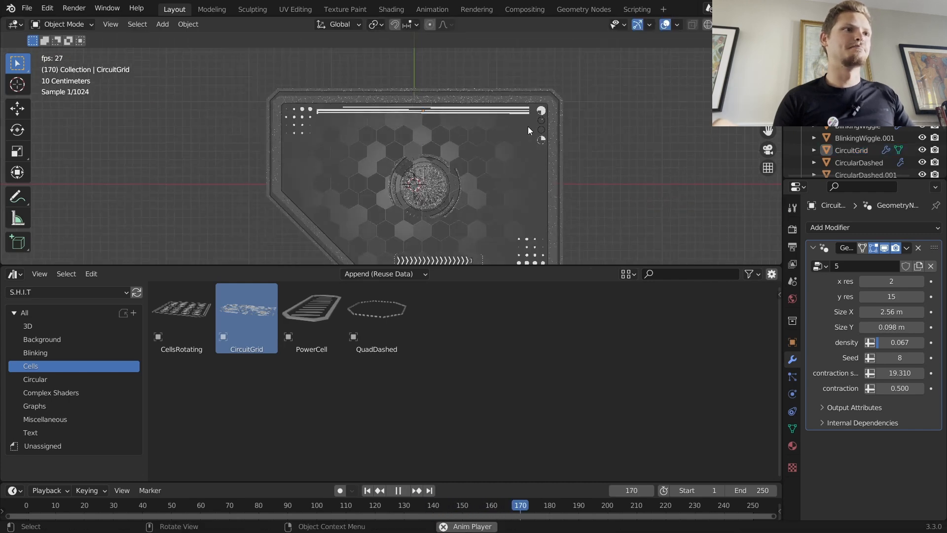
{"action": "scroll", "coordinate": [528, 127], "scroll_direction": "up", "scroll_amount": 2}
{"action": "left_click", "coordinate": [537, 95]}
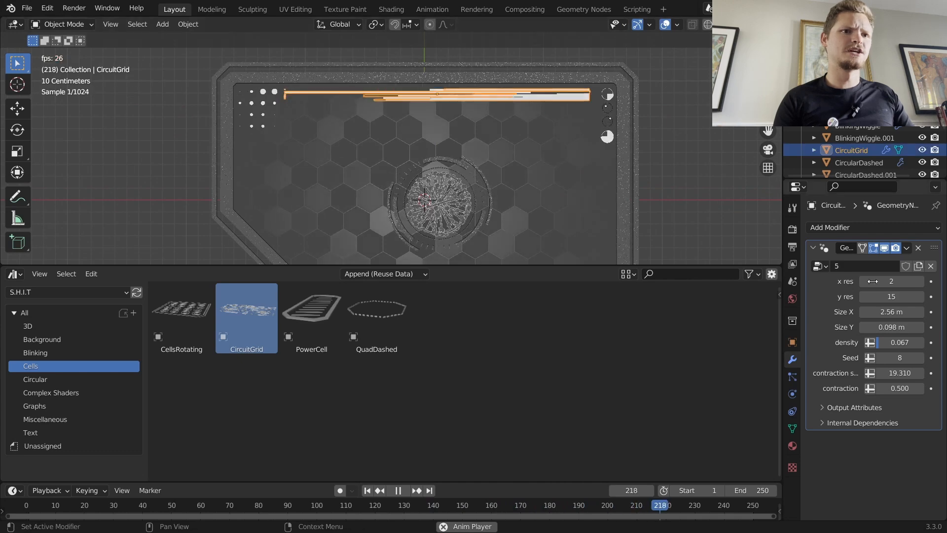
{"action": "key", "text": "space"}
{"action": "left_click", "coordinate": [920, 281]}
{"action": "key", "text": "space"}
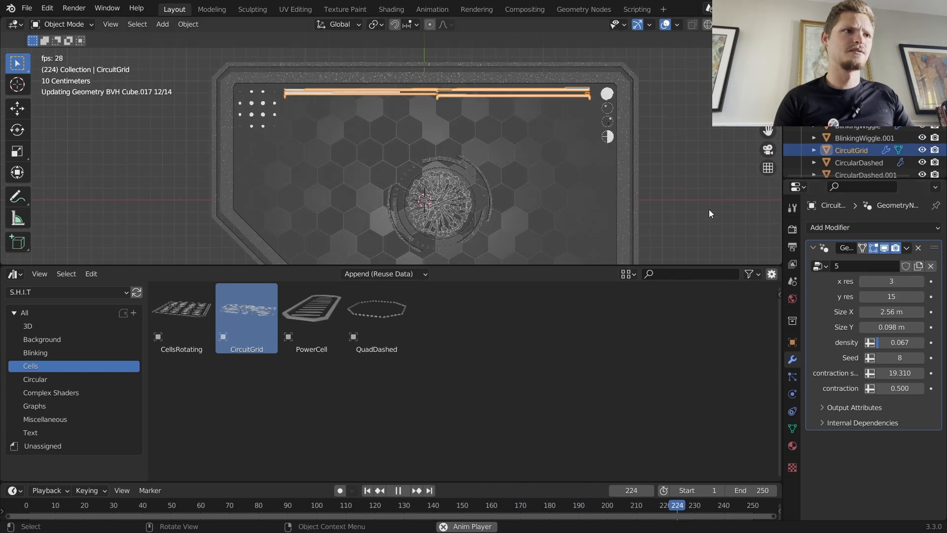
{"action": "left_click", "coordinate": [697, 200]}
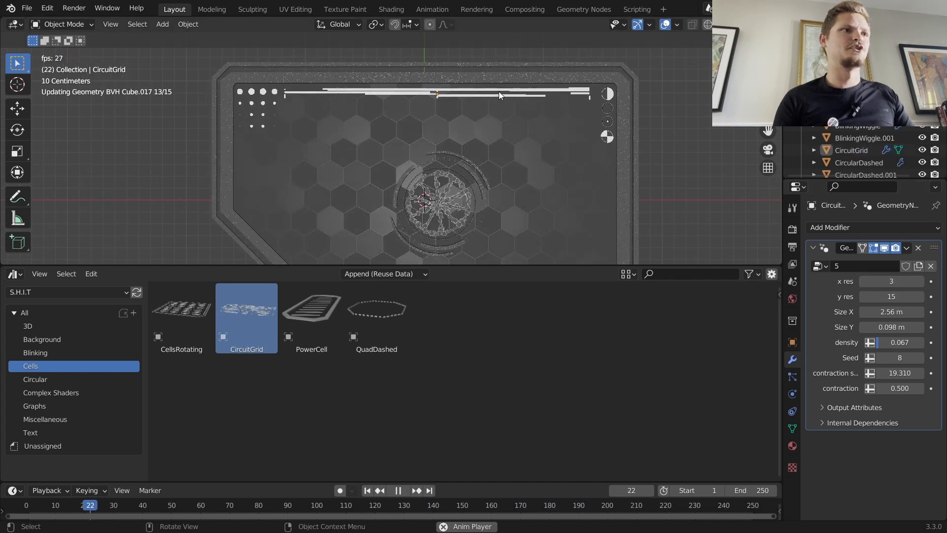
{"action": "scroll", "coordinate": [498, 93], "scroll_direction": "down", "scroll_amount": 3}
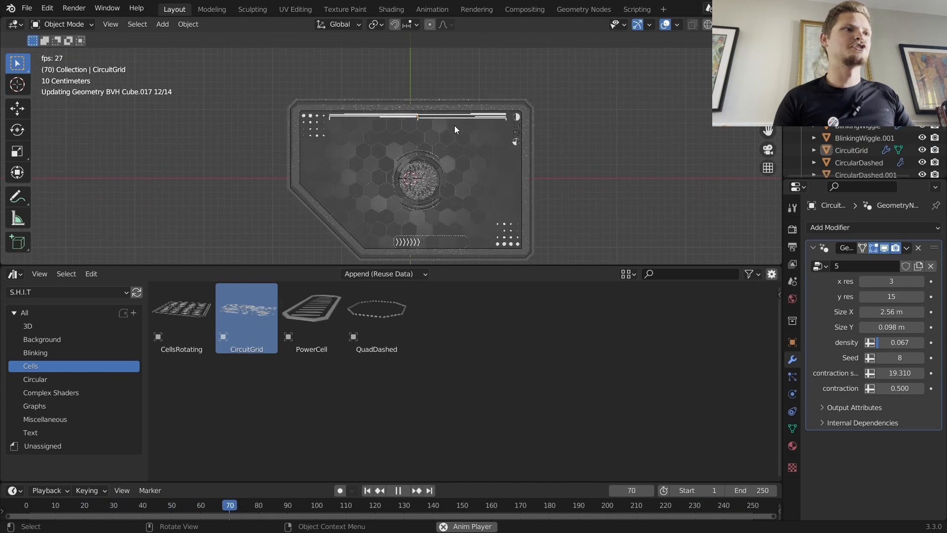
{"action": "scroll", "coordinate": [454, 122], "scroll_direction": "up", "scroll_amount": 2}
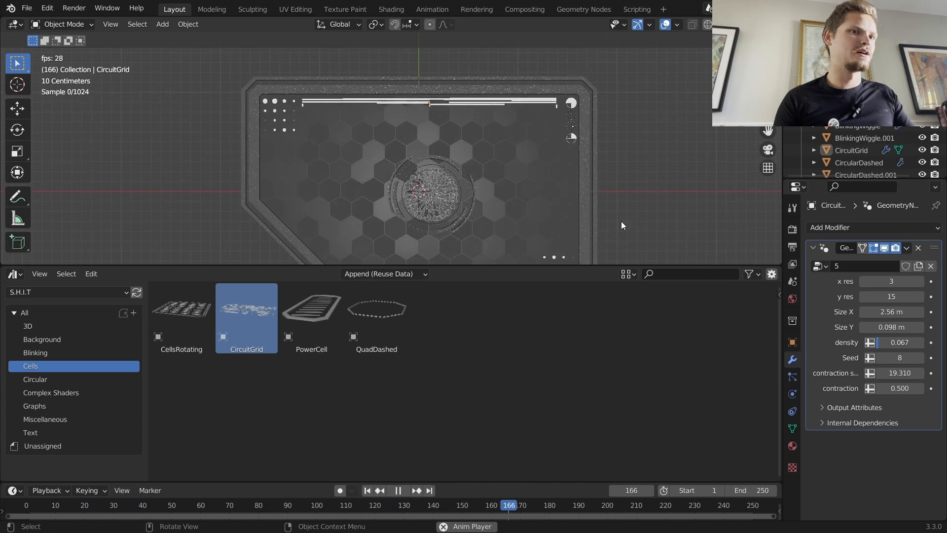
Step: Enter 0.5 as the CircuitGrid's contraction while the animation plays
{"action": "key", "text": "space"}
{"action": "key", "text": "Return"}
{"action": "key", "text": "space"}
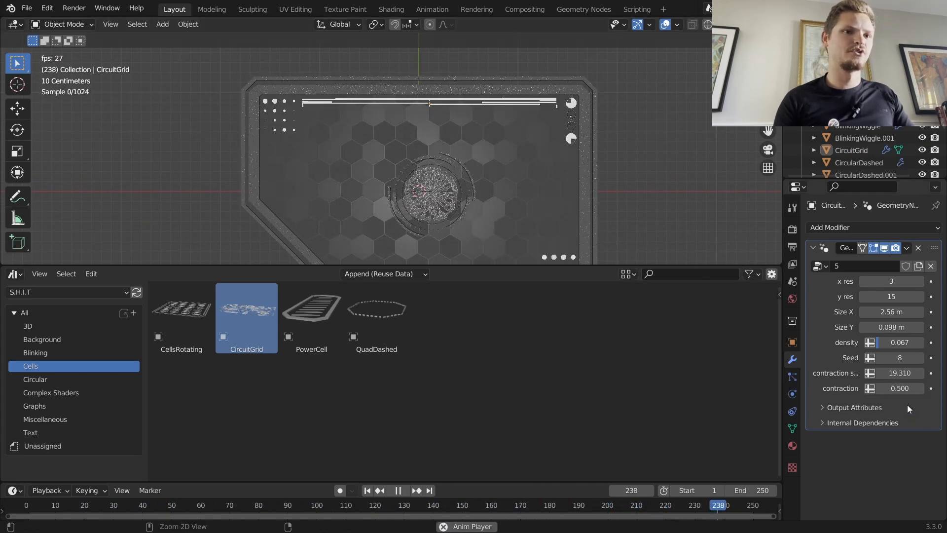
{"action": "left_click", "coordinate": [899, 389]}
{"action": "type", "text": ".5"}
{"action": "key", "text": "Return"}
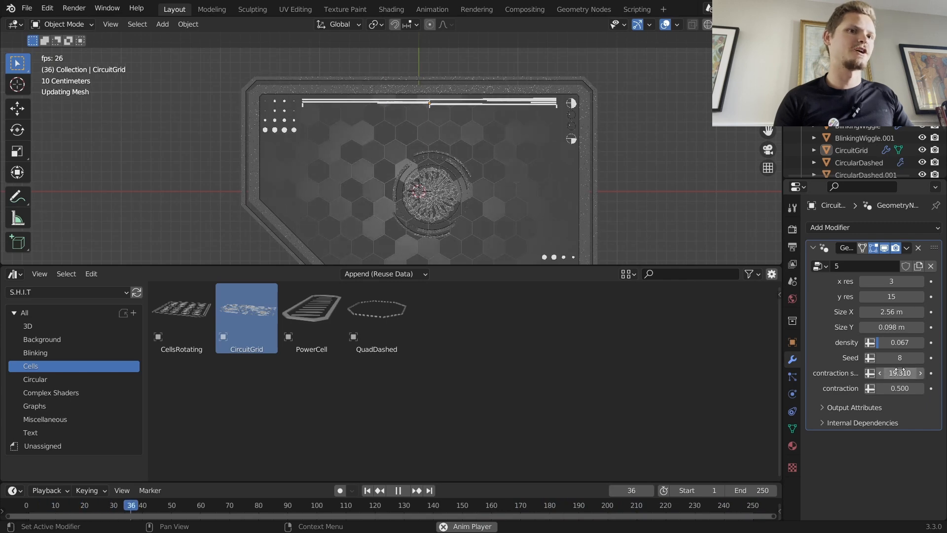
Step: Try CircuitGrid seeds up to 12 and return the seed to 8
{"action": "left_click", "coordinate": [919, 358]}
{"action": "left_click", "coordinate": [920, 358]}
{"action": "left_click", "coordinate": [919, 358]}
{"action": "left_click", "coordinate": [920, 358]}
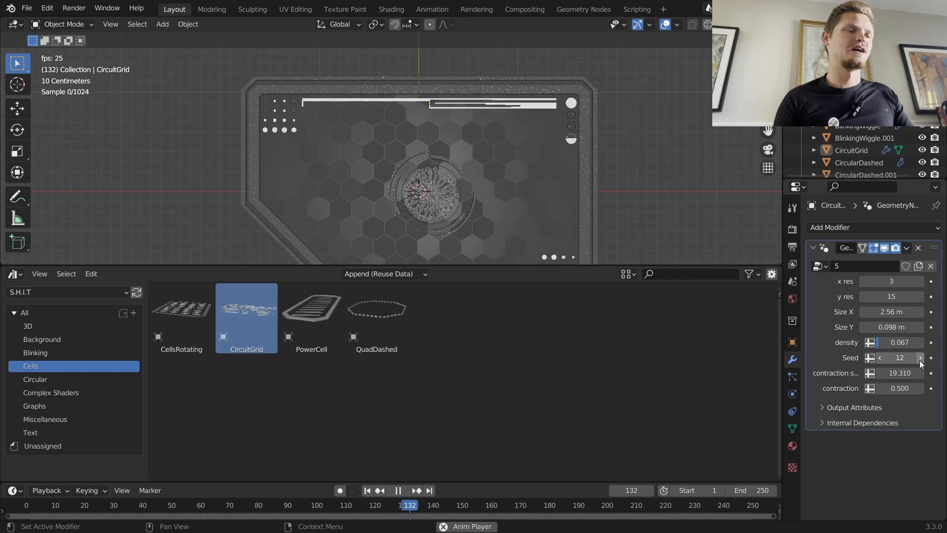
{"action": "left_click_drag", "start_coordinate": [919, 360], "coordinate": [912, 360]}
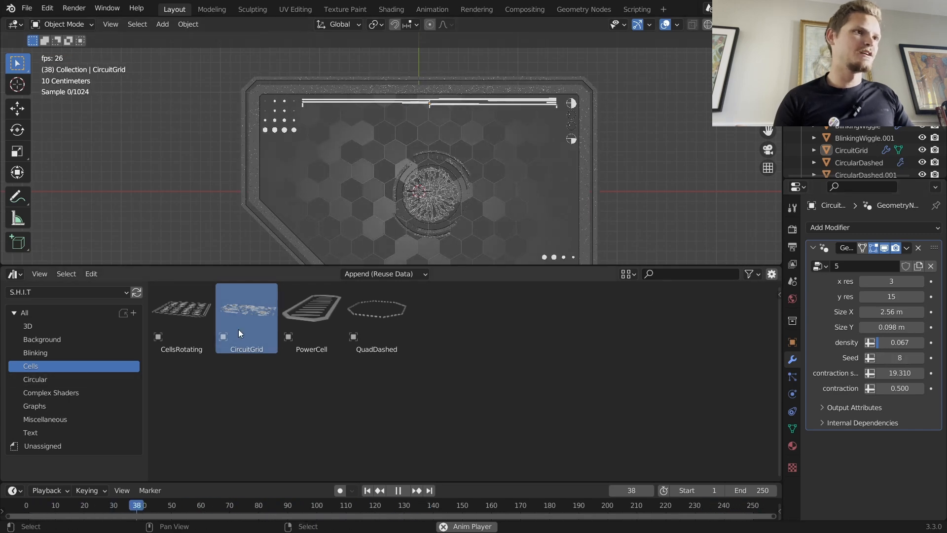
Step: Try the GraphSlider asset from the Graphs category on the panel and undo its placement
{"action": "key", "text": "space"}
{"action": "middle_click_drag", "start_coordinate": [432, 168], "coordinate": [459, 155], "text": "shift"}
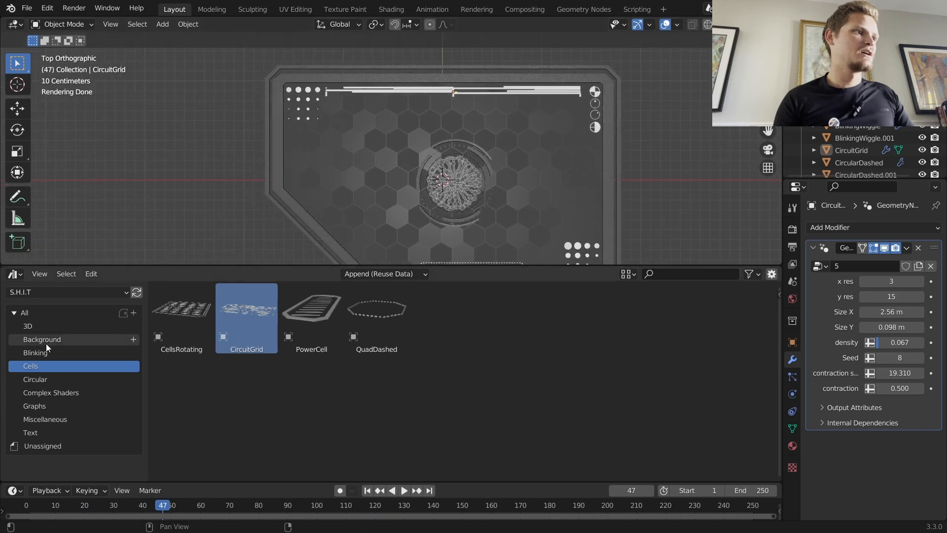
{"action": "left_click", "coordinate": [46, 402]}
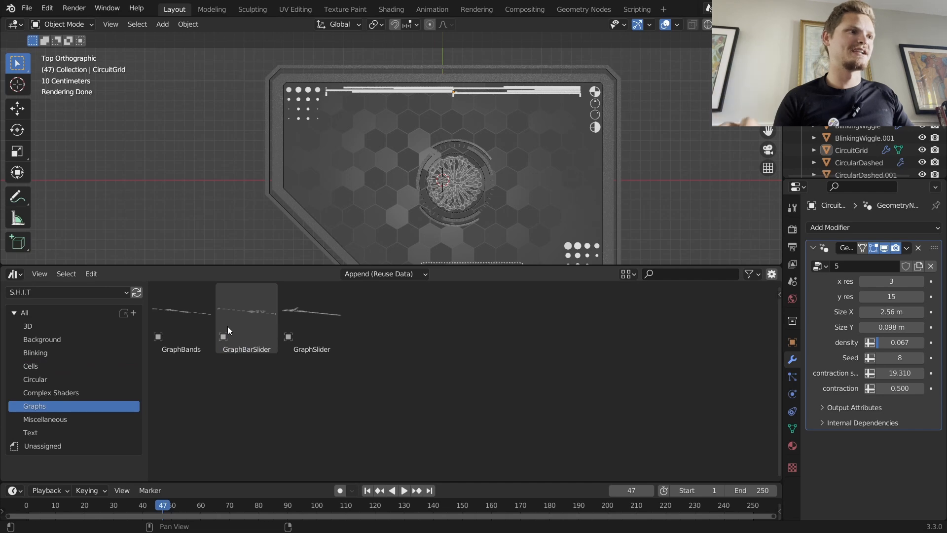
{"action": "left_click_drag", "start_coordinate": [318, 321], "coordinate": [442, 131]}
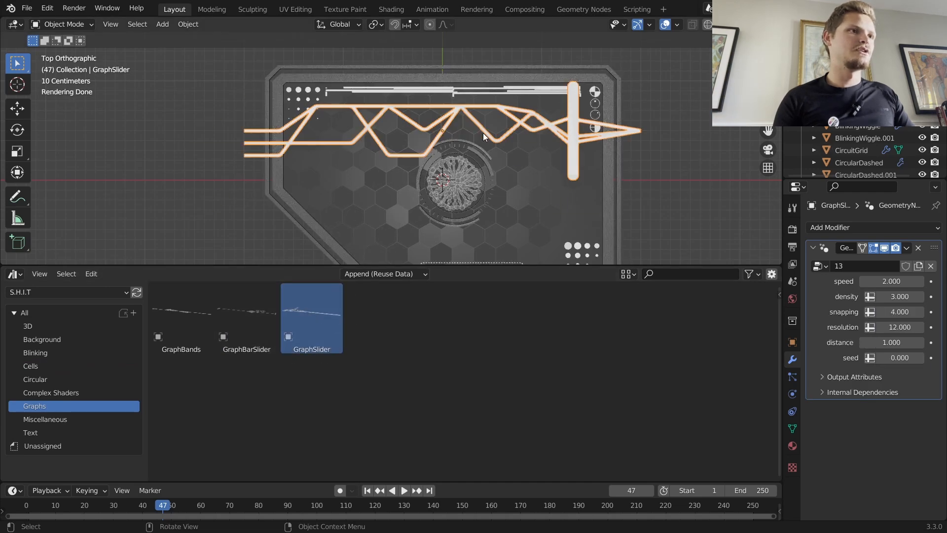
{"action": "key", "text": "ctrl+z"}
Step: Add the GraphBarSlider asset, scale it down, and place it between the DNA model and the arrow row
{"action": "left_click_drag", "start_coordinate": [244, 315], "coordinate": [399, 133]}
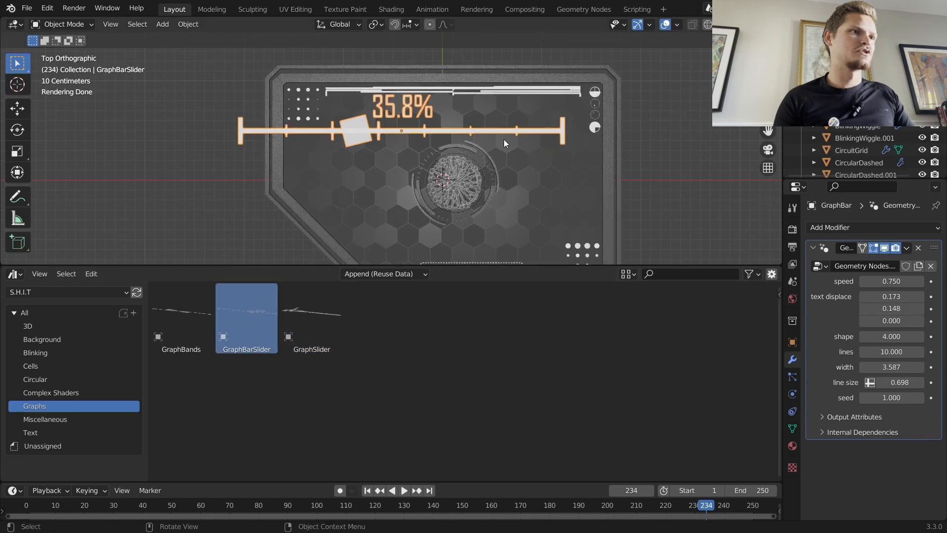
{"action": "key", "text": "s"}
{"action": "left_click", "coordinate": [450, 125]}
{"action": "key", "text": "g"}
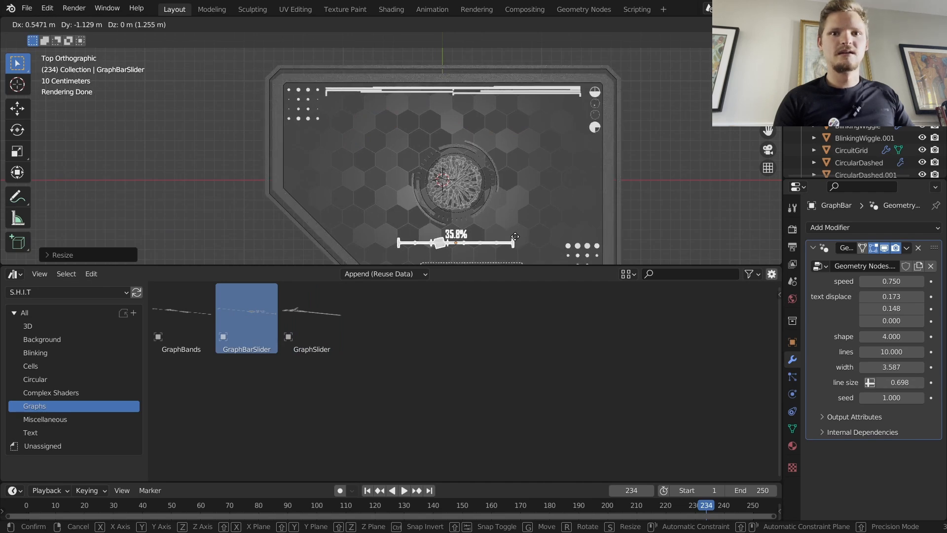
{"action": "left_click", "coordinate": [515, 236]}
Step: Scale the GraphBarSlider to slightly less than the QuadDashed frame's width and center it directly above the frame
{"action": "middle_click_drag", "start_coordinate": [508, 235], "coordinate": [505, 216], "text": "shift"}
{"action": "key", "text": "s"}
{"action": "left_click", "coordinate": [507, 215]}
{"action": "key", "text": "g"}
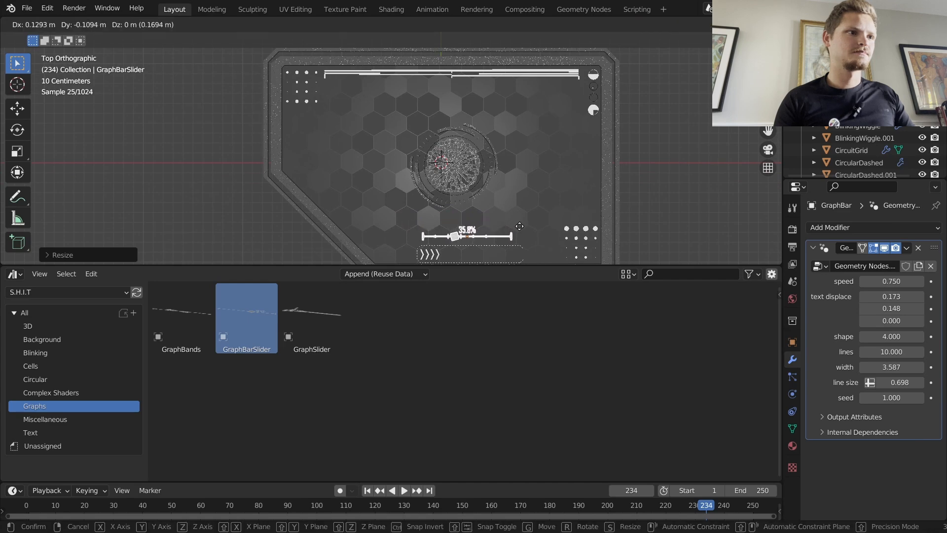
{"action": "left_click", "coordinate": [523, 226]}
Step: Lower the GraphBarSlider about 0.9 m along Z so it lies at panel level beside the arrow row
{"action": "key", "text": "space"}
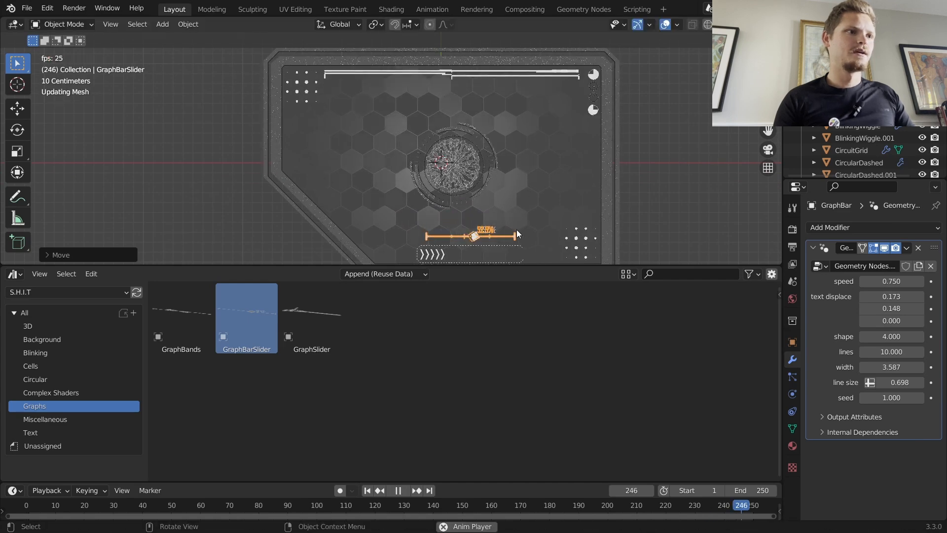
{"action": "scroll", "coordinate": [475, 164], "scroll_direction": "up", "scroll_amount": 4}
{"action": "middle_click_drag", "start_coordinate": [475, 179], "coordinate": [587, 117]}
{"action": "key", "text": "g"}
{"action": "key", "text": "z"}
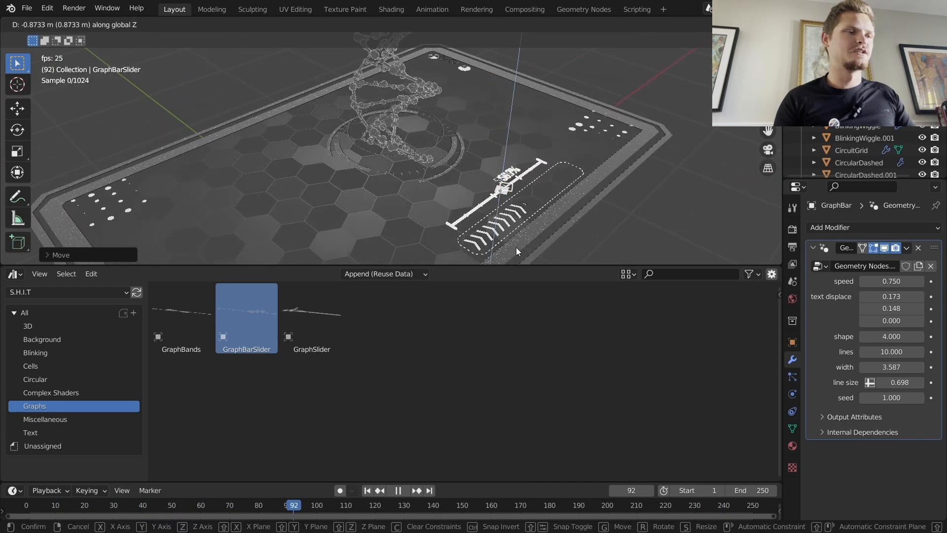
{"action": "left_click", "coordinate": [515, 247]}
{"action": "left_click", "coordinate": [596, 81]}
{"action": "scroll", "coordinate": [475, 130], "scroll_direction": "down", "scroll_amount": 3}
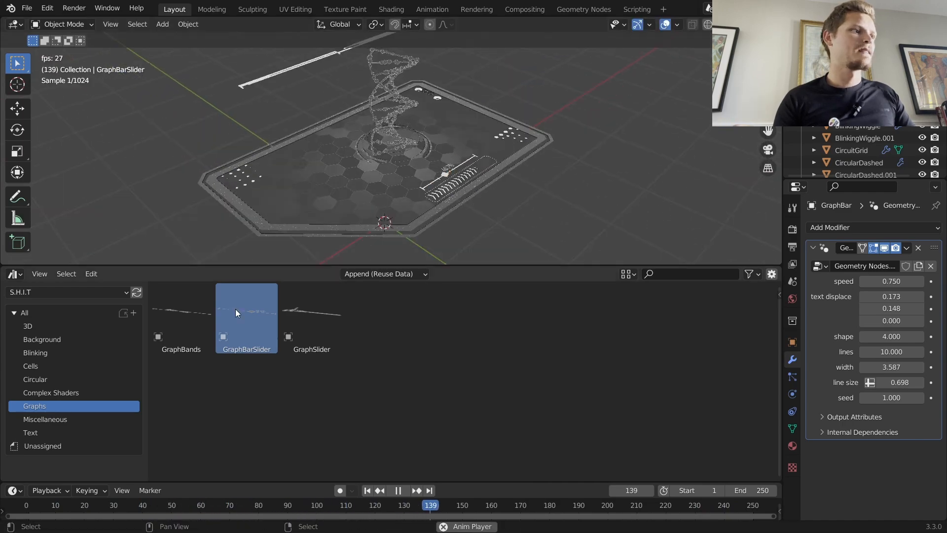
Step: Stop the animation and lower the floating CircuitGrid strip along Z so it rests just above the panel's far edge
{"action": "key", "text": "space"}
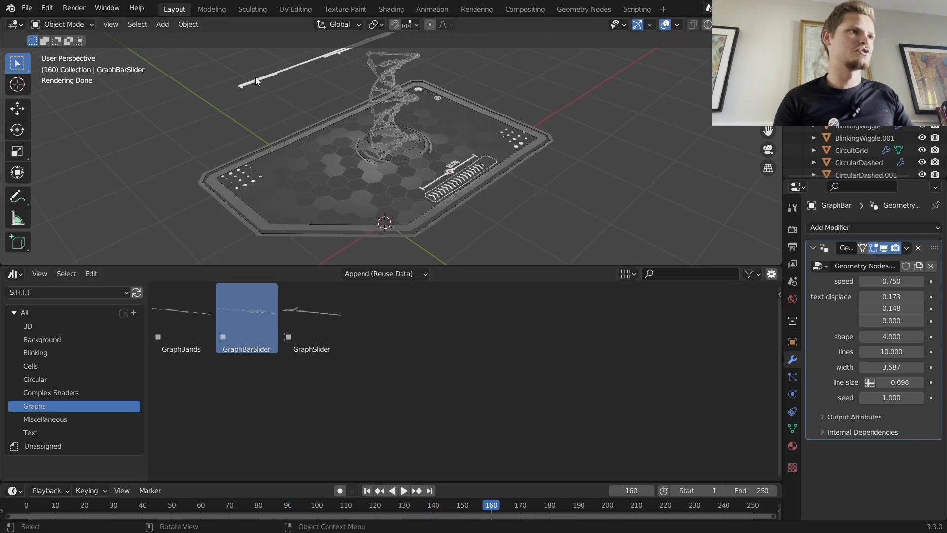
{"action": "left_click", "coordinate": [255, 77]}
{"action": "key", "text": "g"}
{"action": "key", "text": "z"}
{"action": "left_click", "coordinate": [242, 157]}
{"action": "middle_click_drag", "start_coordinate": [271, 162], "coordinate": [351, 126]}
{"action": "key", "text": "g"}
{"action": "key", "text": "z"}
{"action": "left_click", "coordinate": [312, 133]}
Step: Add the ShrinkingTechCircles background asset and move it over the hexagon panel around the DNA model
{"action": "left_click", "coordinate": [47, 327]}
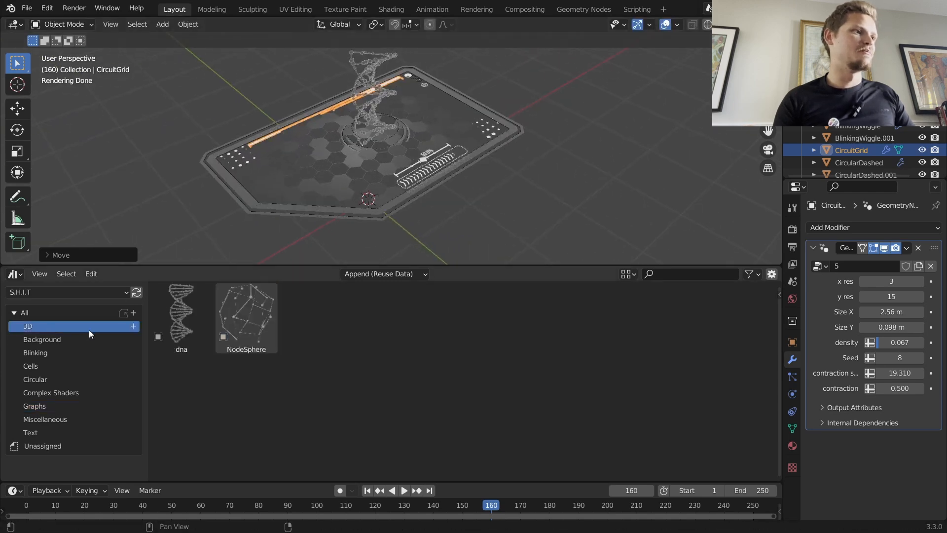
{"action": "left_click", "coordinate": [120, 340]}
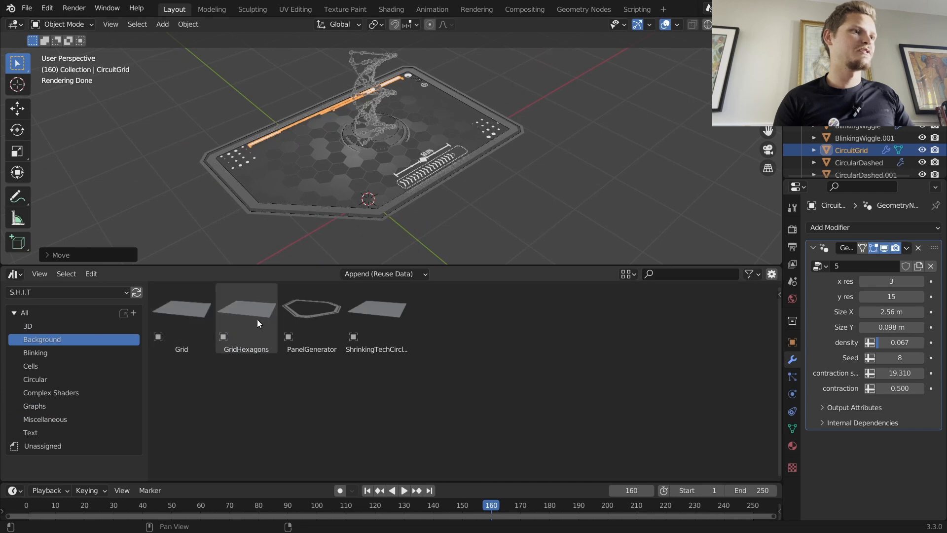
{"action": "left_click_drag", "start_coordinate": [374, 141], "coordinate": [341, 167]}
{"action": "key", "text": "KP_7"}
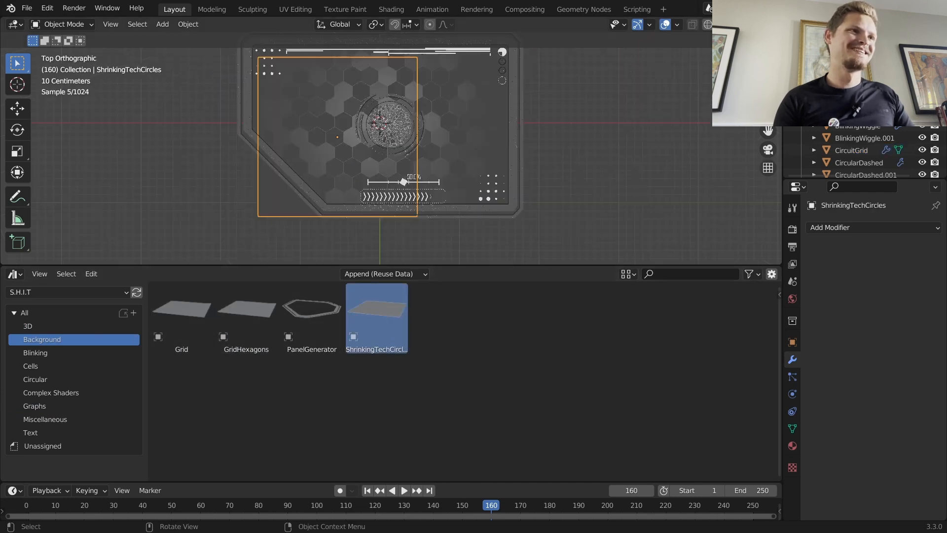
{"action": "key", "text": "g"}
{"action": "left_click", "coordinate": [458, 128]}
{"action": "middle_click_drag", "start_coordinate": [460, 127], "coordinate": [435, 82]}
{"action": "key", "text": "space"}
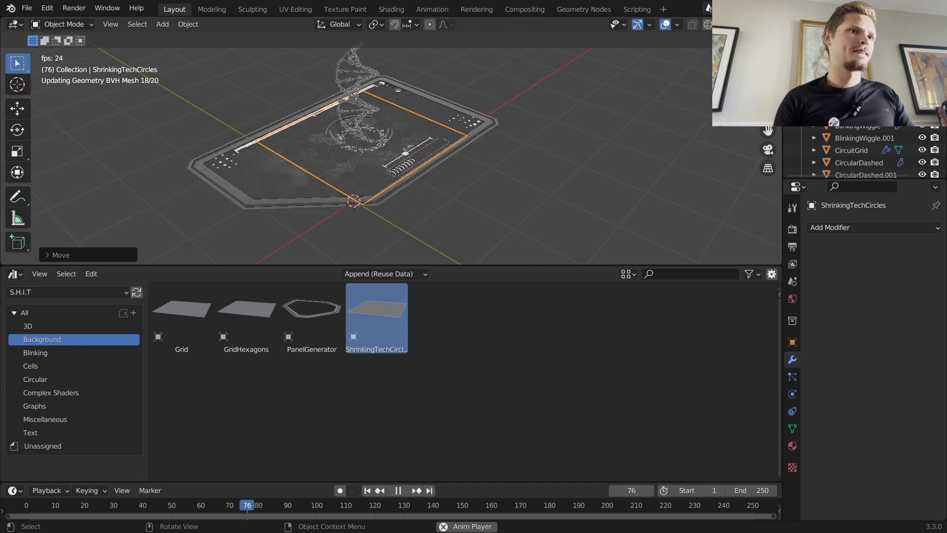
Step: Stop the animation, shift the ShrinkingTechCircles plane slightly in top view so it centers on the DNA model, and check it in playback
{"action": "key", "text": "space"}
{"action": "key", "text": "KP_7"}
{"action": "key", "text": "g"}
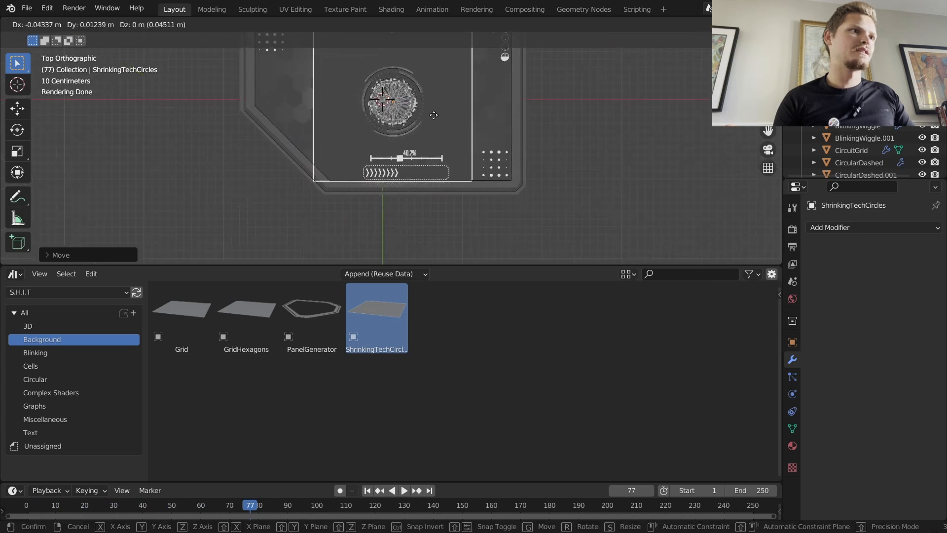
{"action": "left_click", "coordinate": [434, 115]}
{"action": "key", "text": "space"}
{"action": "middle_click_drag", "start_coordinate": [434, 114], "coordinate": [463, 44]}
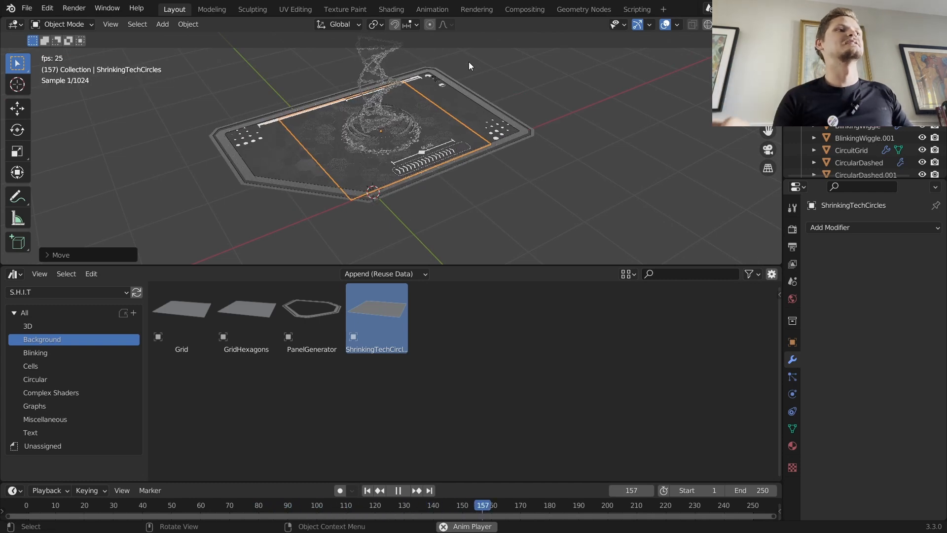
{"action": "key", "text": "space"}
{"action": "left_click", "coordinate": [557, 195]}
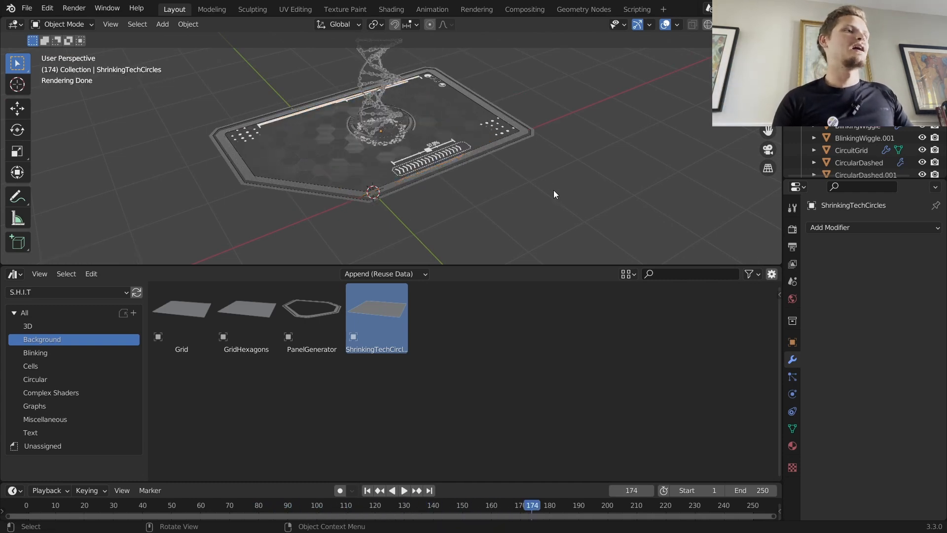
Step: Add the PowerCell asset, scale it to about 0.27, and place it upright at the panel's edge beneath the corner dot grid
{"action": "left_click", "coordinate": [42, 365]}
{"action": "left_click_drag", "start_coordinate": [289, 338], "coordinate": [307, 158]}
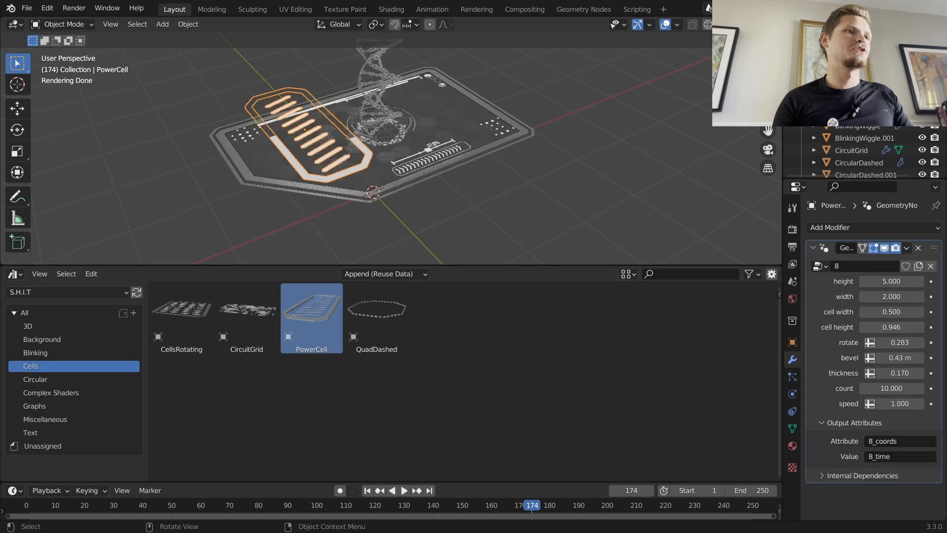
{"action": "key", "text": "KP_7"}
{"action": "key", "text": "s"}
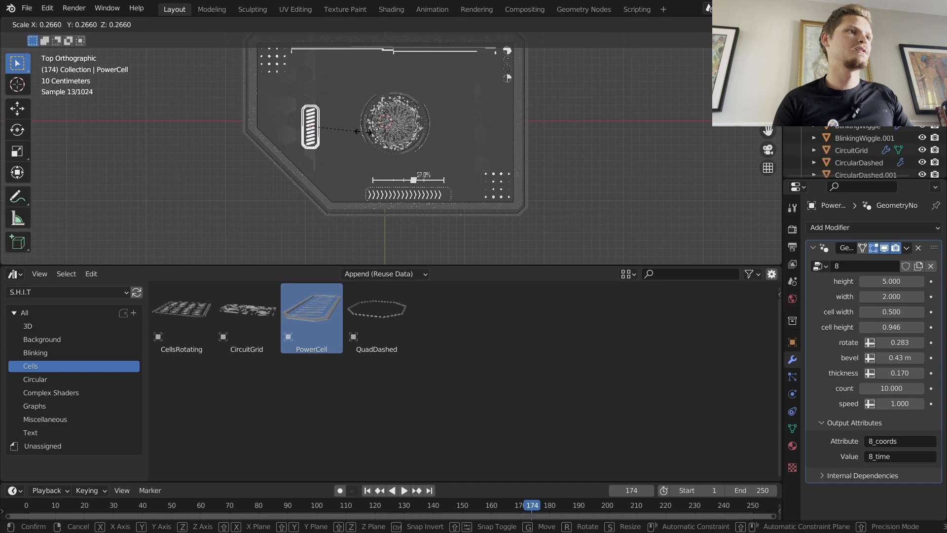
{"action": "left_click", "coordinate": [363, 132]}
{"action": "key", "text": "g"}
{"action": "left_click", "coordinate": [322, 107]}
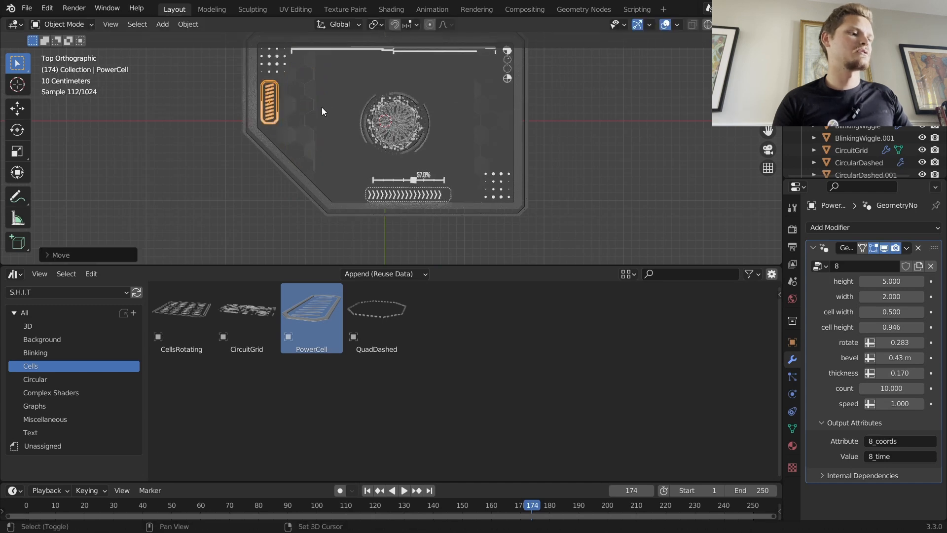
Step: Duplicate the PowerCell beside the original, set the copy's speed to 2, and play the animation to compare them
{"action": "key", "text": "shift+d"}
{"action": "left_click", "coordinate": [344, 107]}
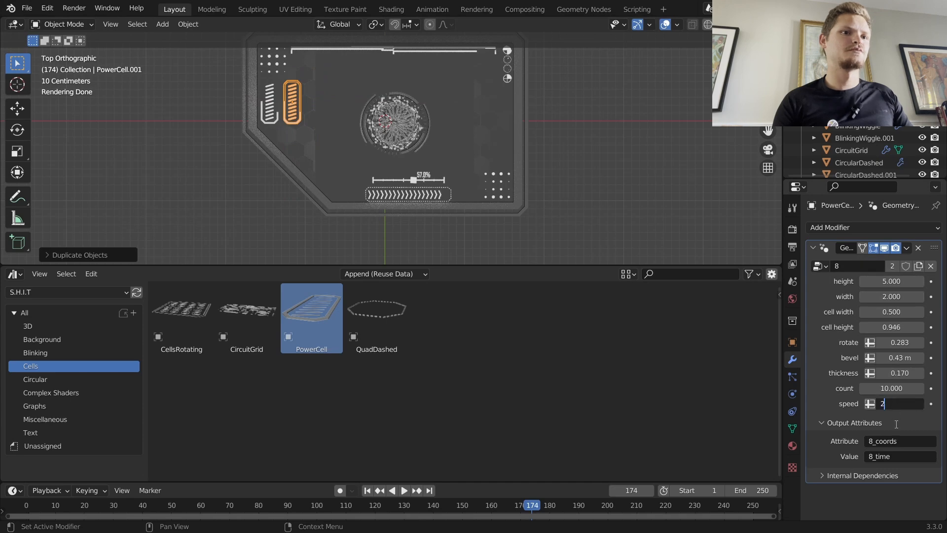
{"action": "key", "text": "Return"}
{"action": "key", "text": "space"}
{"action": "middle_click_drag", "start_coordinate": [289, 95], "coordinate": [392, 119], "text": "shift"}
{"action": "scroll", "coordinate": [392, 119], "scroll_direction": "up", "scroll_amount": 6}
{"action": "key", "text": "space"}
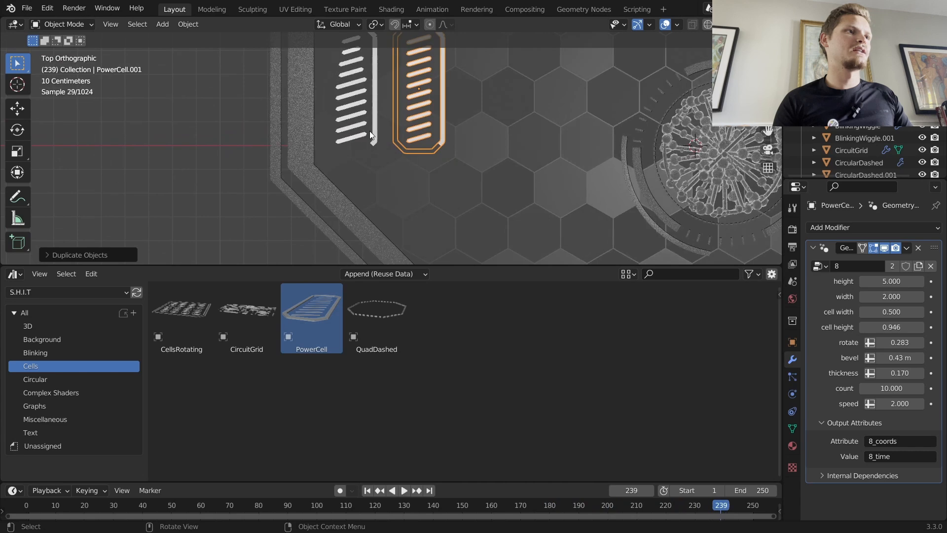
Step: Select both PowerCells and lower them along Z to the panel's surface
{"action": "left_click", "coordinate": [377, 126], "text": "shift"}
{"action": "middle_click_drag", "start_coordinate": [388, 154], "coordinate": [462, 256]}
{"action": "key", "text": "g"}
{"action": "key", "text": "z"}
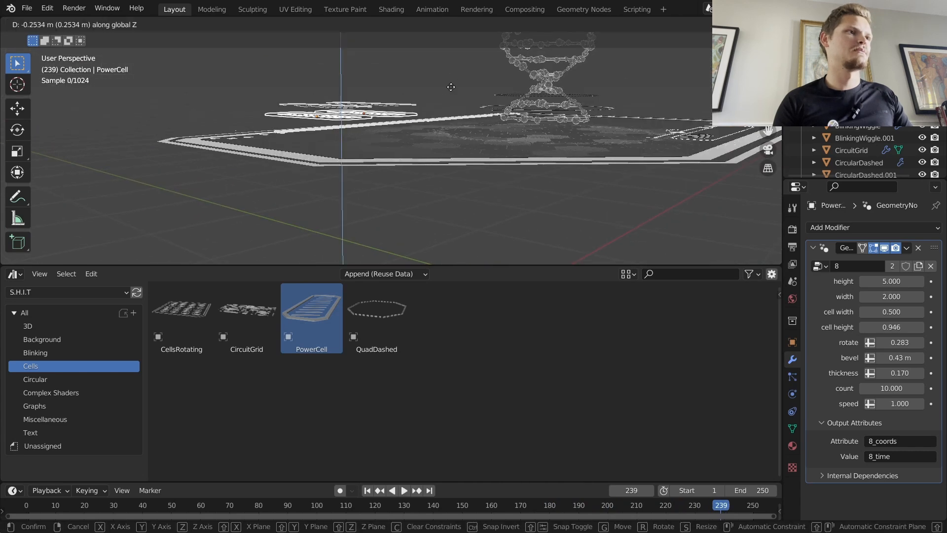
{"action": "left_click", "coordinate": [446, 112]}
Step: Play the animation and examine the two PowerCells and the rest of the hologram from several distances
{"action": "left_click", "coordinate": [333, 83]}
{"action": "middle_click_drag", "start_coordinate": [340, 88], "coordinate": [327, 152]}
{"action": "key", "text": "space"}
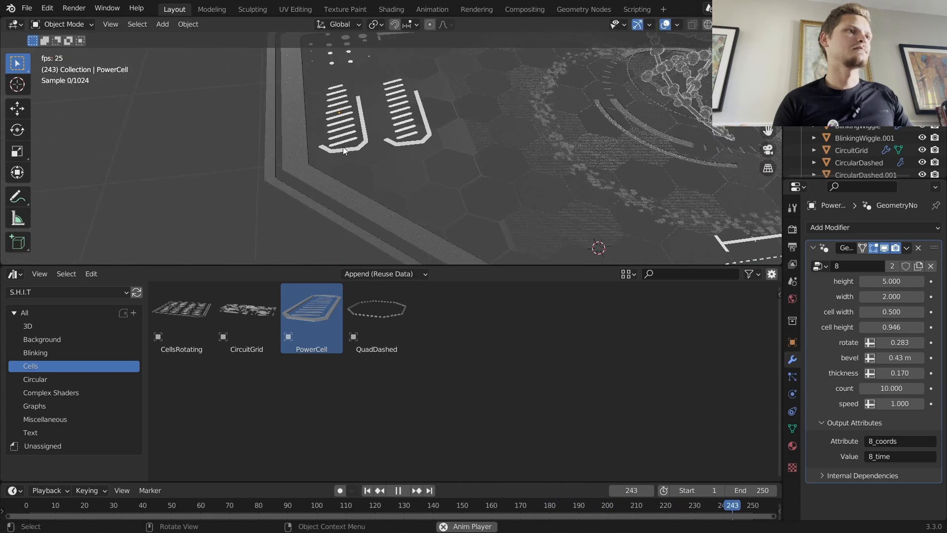
{"action": "scroll", "coordinate": [369, 135], "scroll_direction": "down", "scroll_amount": 4}
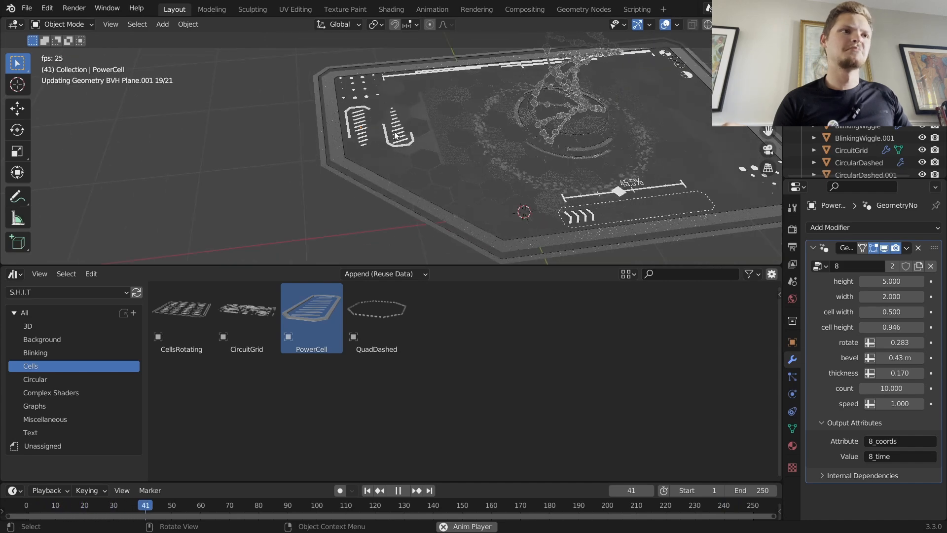
{"action": "scroll", "coordinate": [455, 120], "scroll_direction": "down", "scroll_amount": 3}
{"action": "middle_click_drag", "start_coordinate": [483, 152], "coordinate": [523, 146]}
{"action": "key", "text": "space"}
{"action": "scroll", "coordinate": [429, 173], "scroll_direction": "up", "scroll_amount": 4}
{"action": "scroll", "coordinate": [407, 190], "scroll_direction": "up", "scroll_amount": 2}
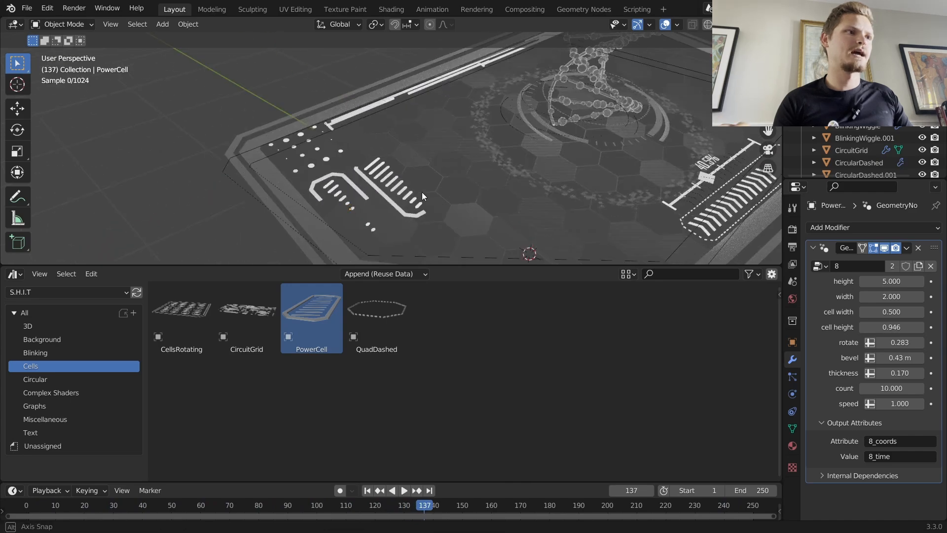
{"action": "scroll", "coordinate": [417, 197], "scroll_direction": "down", "scroll_amount": 4}
{"action": "scroll", "coordinate": [434, 179], "scroll_direction": "up", "scroll_amount": 4}
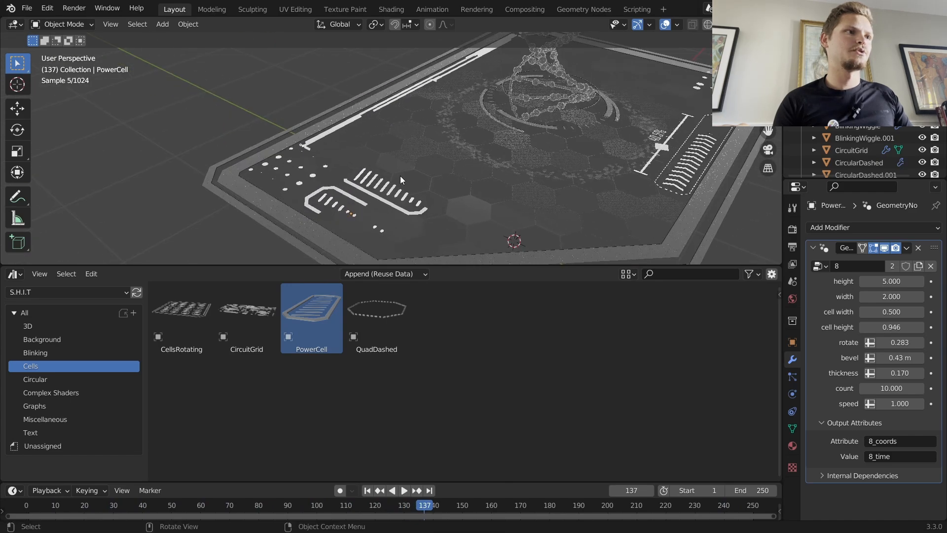
Step: Switch to the Shading workspace with the CircuitGrid selected and play the animation to check the whole hologram
{"action": "left_click", "coordinate": [330, 128]}
{"action": "left_click", "coordinate": [390, 10]}
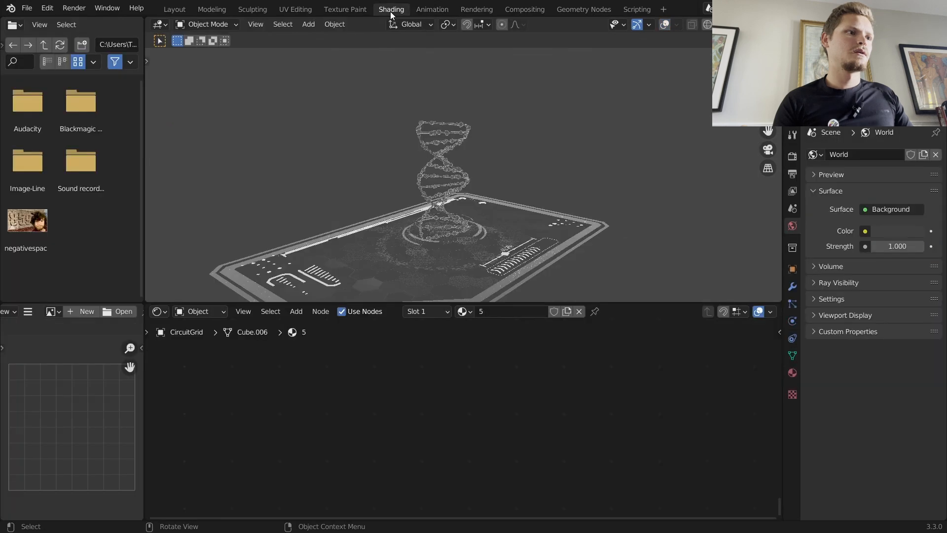
{"action": "middle_click_drag", "start_coordinate": [413, 194], "coordinate": [437, 203]}
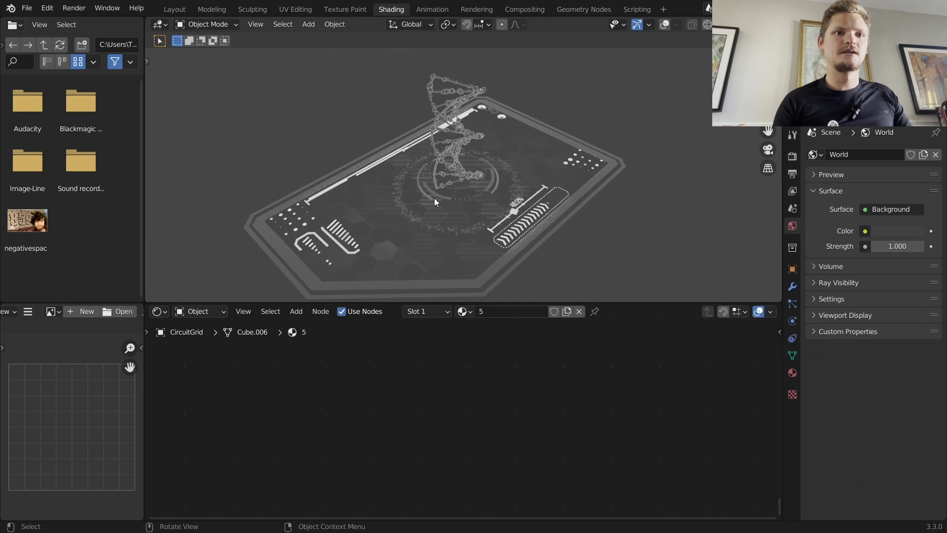
{"action": "key", "text": "space"}
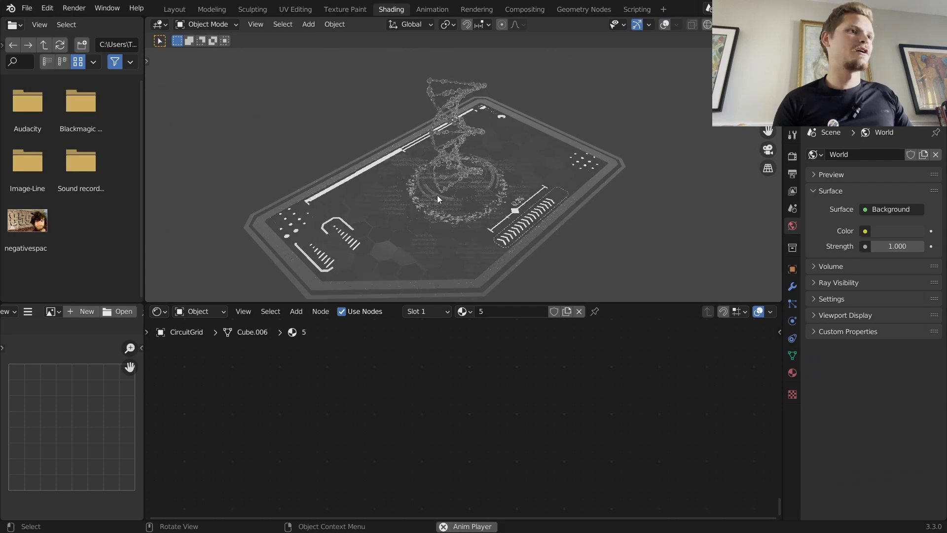
{"action": "key", "text": "space"}
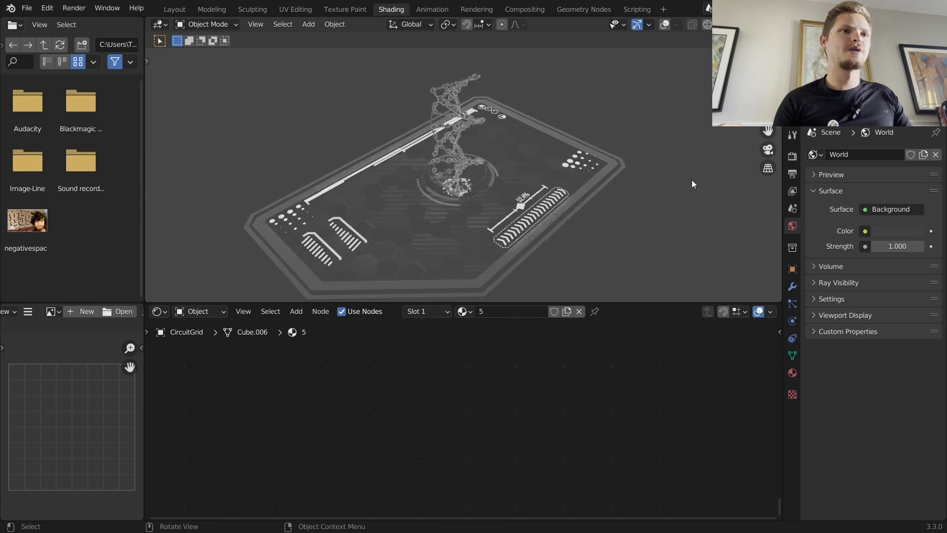
{"action": "scroll", "coordinate": [513, 167], "scroll_direction": "down", "scroll_amount": 3}
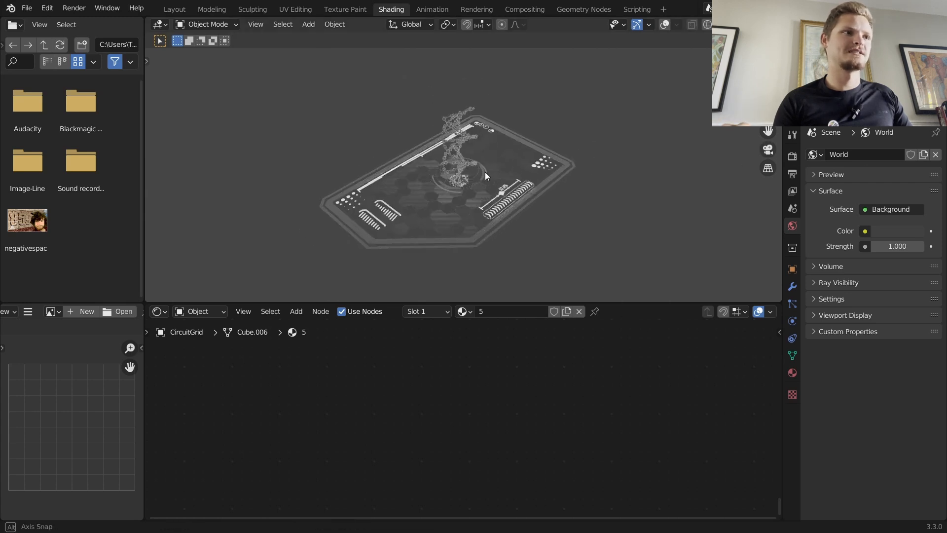
Step: Insert a Math node between the Fresnel node and the Emission Strength input in the DNA model's Hologram material
{"action": "left_click", "coordinate": [450, 105]}
{"action": "left_click_drag", "start_coordinate": [424, 412], "coordinate": [317, 412]}
{"action": "key", "text": "shift+a"}
{"action": "left_click", "coordinate": [318, 382]}
{"action": "type", "text": "math"}
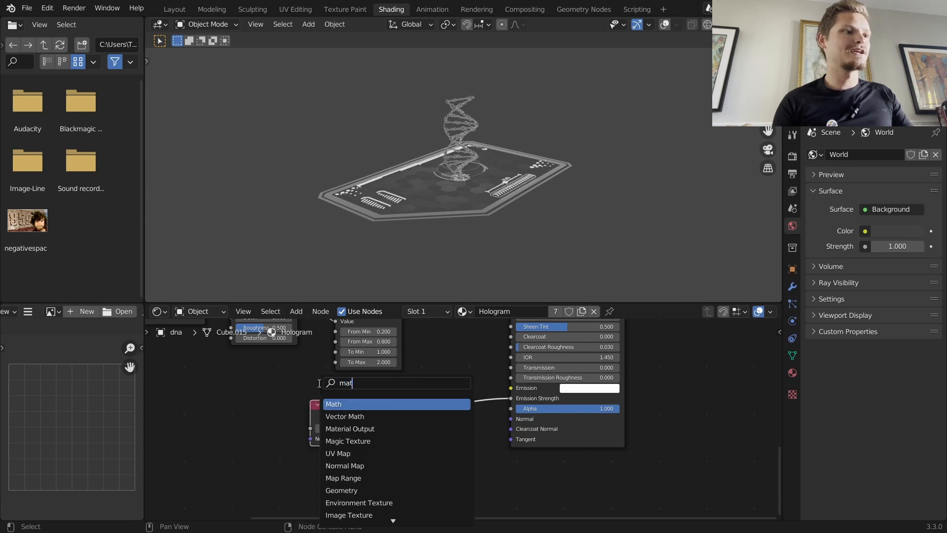
{"action": "key", "text": "Return"}
{"action": "left_click", "coordinate": [419, 398]}
Step: Set the Math node to Multiply with a value of 10 and lower the Fresnel IOR to 1.130
{"action": "left_click", "coordinate": [434, 425]}
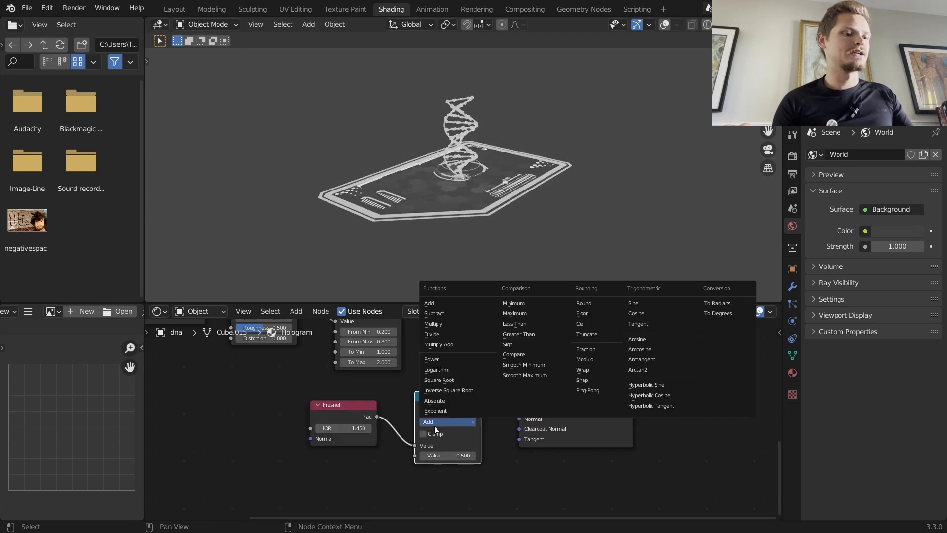
{"action": "key", "text": "m"}
{"action": "left_click", "coordinate": [445, 455]}
{"action": "type", "text": "10"}
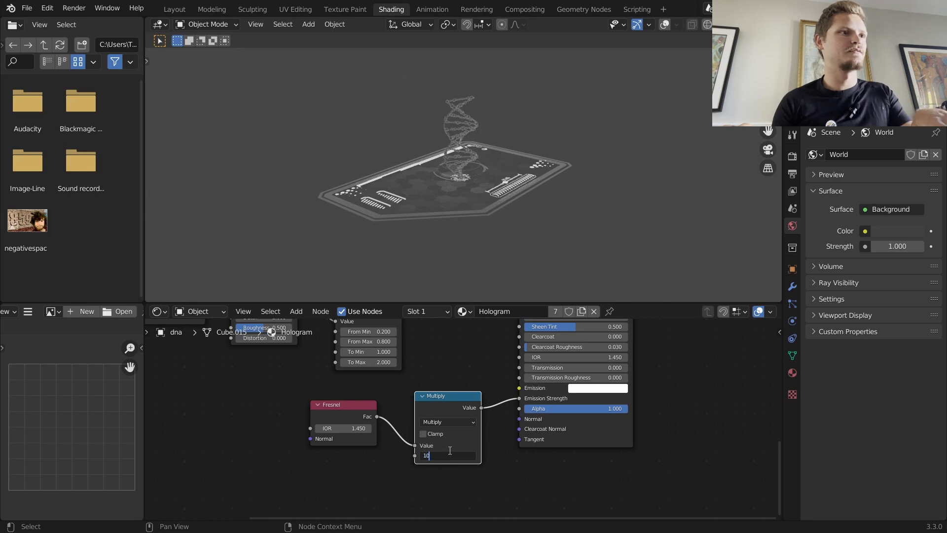
{"action": "key", "text": "Return"}
{"action": "left_click_drag", "start_coordinate": [343, 428], "coordinate": [316, 428]}
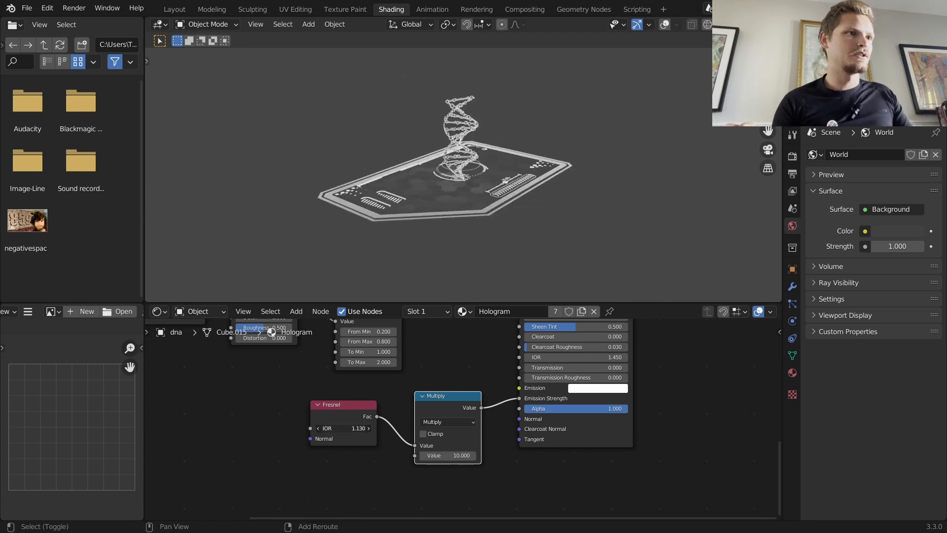
Step: Return to the Layout workspace and save the project
{"action": "middle_click_drag", "start_coordinate": [484, 105], "coordinate": [481, 163]}
{"action": "left_click", "coordinate": [174, 8]}
{"action": "key", "text": "ctrl+s"}
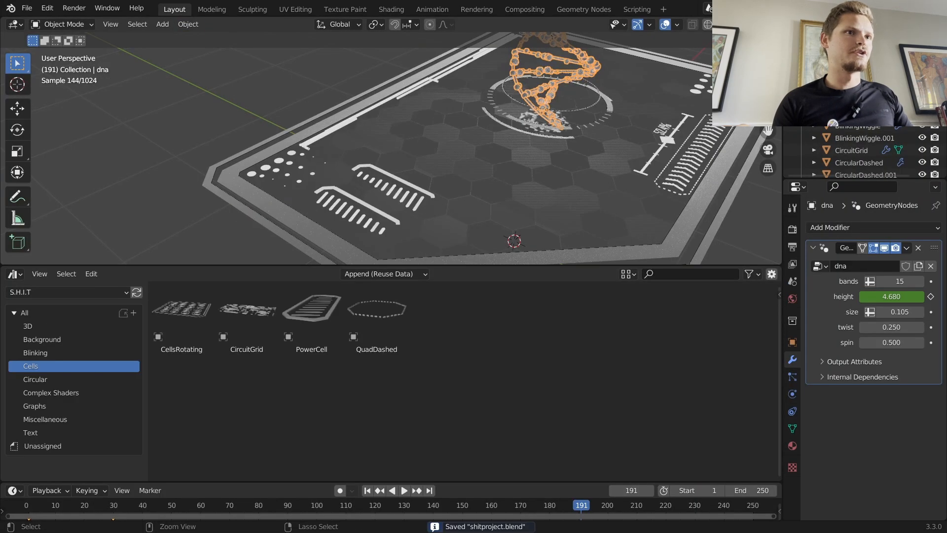
Step: Add a camera, look through it, and enable locking the camera to the view
{"action": "key", "text": "shift+a"}
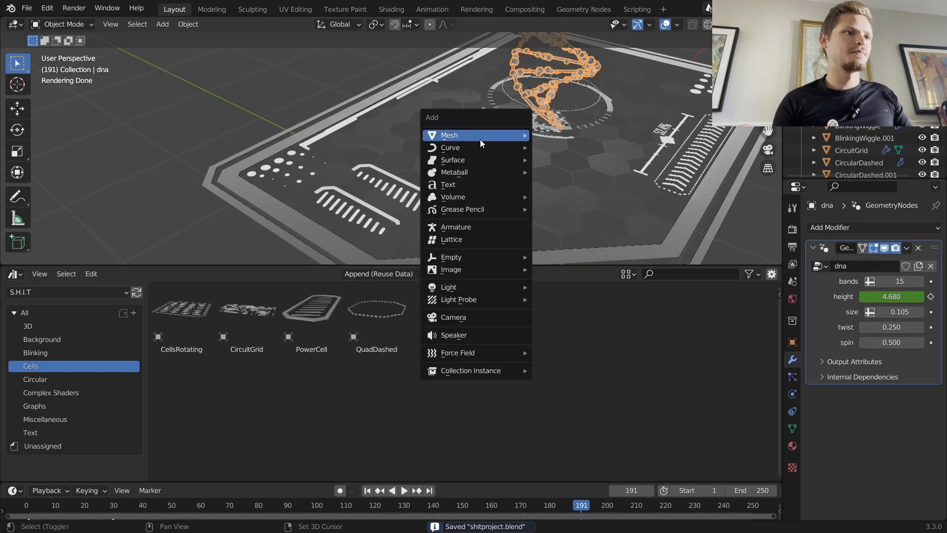
{"action": "left_click", "coordinate": [480, 315]}
{"action": "key", "text": "KP_0"}
{"action": "key", "text": "n"}
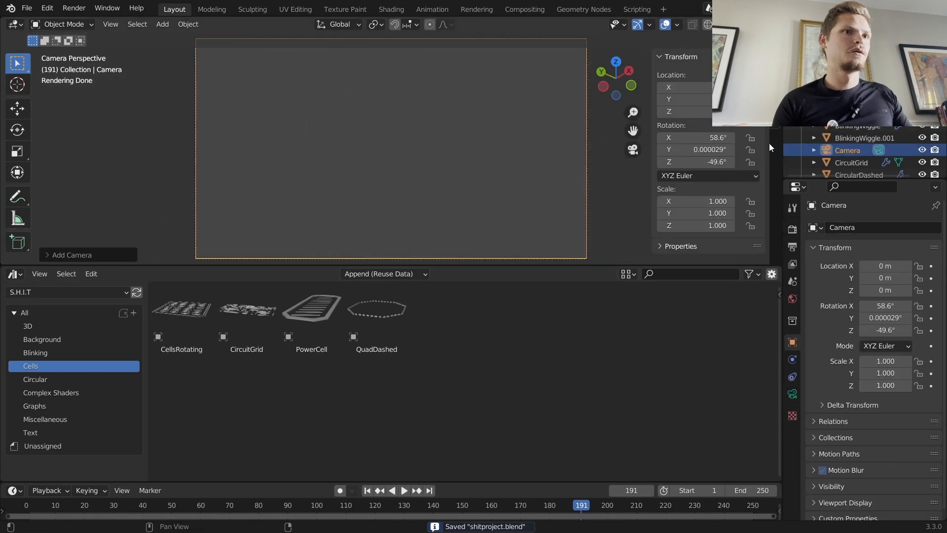
{"action": "left_click", "coordinate": [705, 210]}
Step: Pull the camera back and orbit it so the entire hologram panel and DNA model fit inside the frame
{"action": "scroll", "coordinate": [365, 119], "scroll_direction": "down", "scroll_amount": 5}
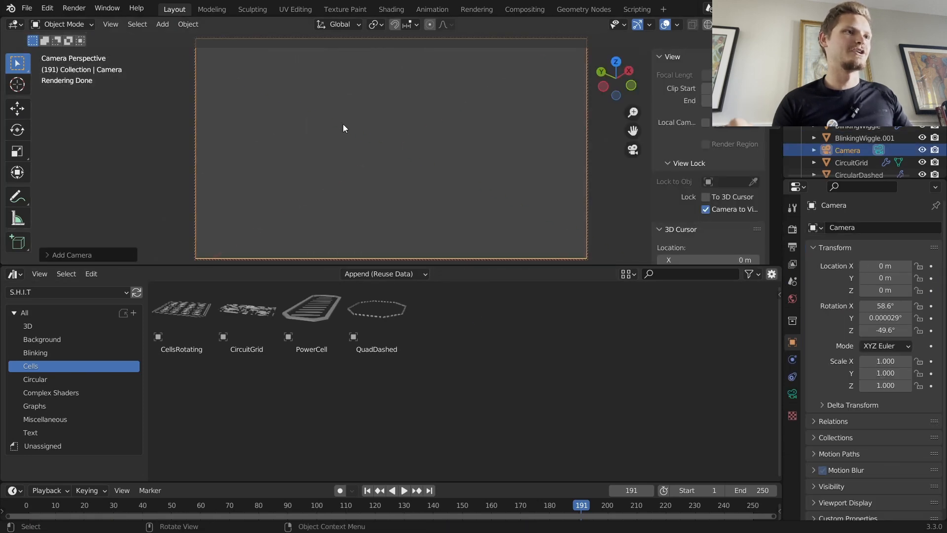
{"action": "scroll", "coordinate": [375, 116], "scroll_direction": "down", "scroll_amount": 4}
{"action": "middle_click_drag", "start_coordinate": [380, 114], "coordinate": [407, 194]}
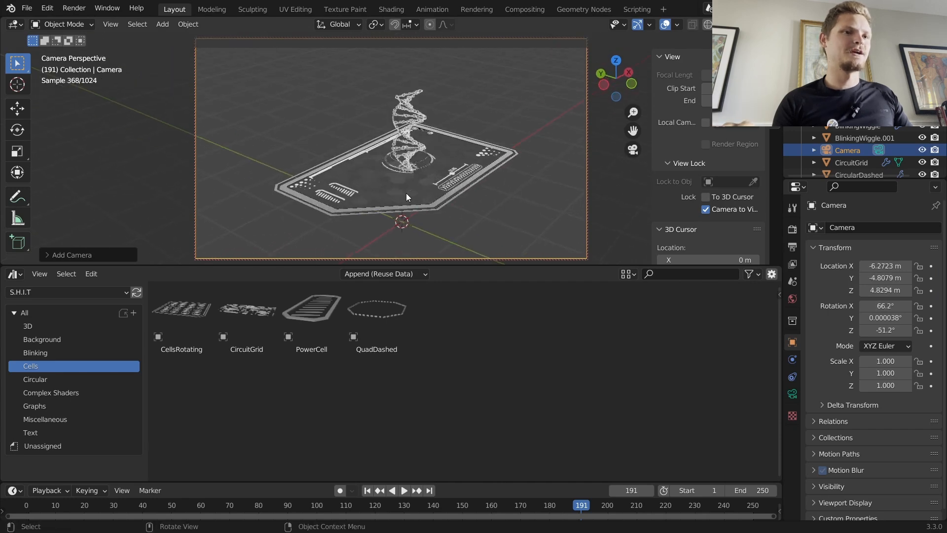
Step: Change the camera's lens type to Orthographic and set its orthographic scale to 4.550
{"action": "left_click", "coordinate": [792, 394]}
{"action": "left_click", "coordinate": [890, 265]}
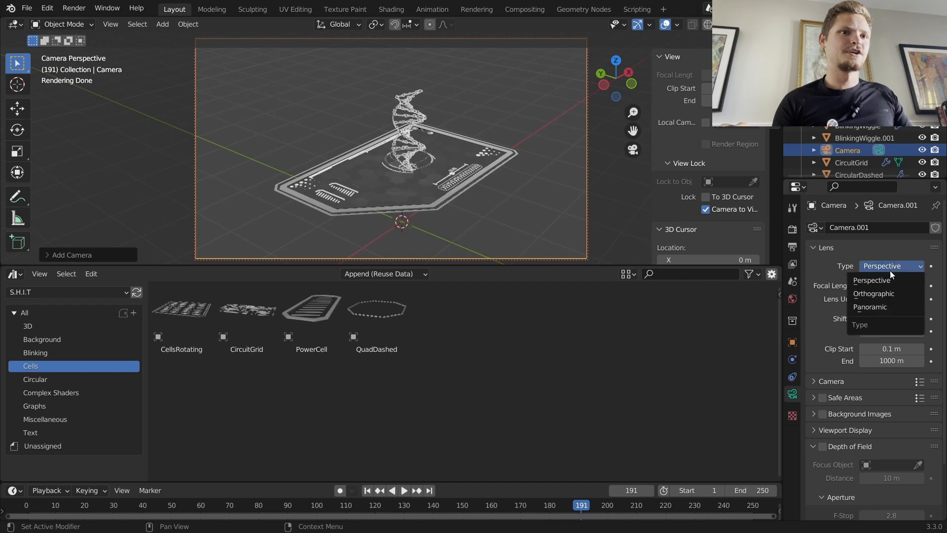
{"action": "left_click", "coordinate": [889, 293]}
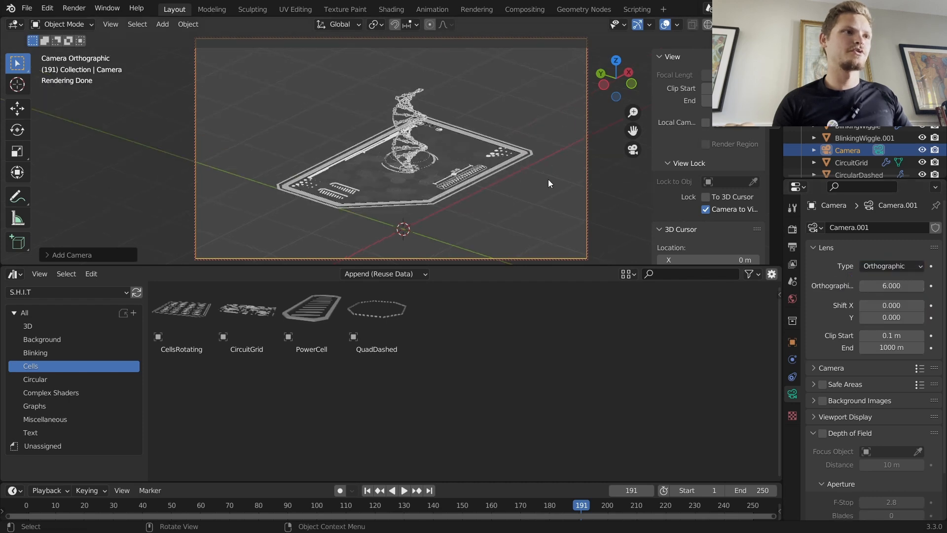
{"action": "left_click_drag", "start_coordinate": [892, 286], "coordinate": [863, 285]}
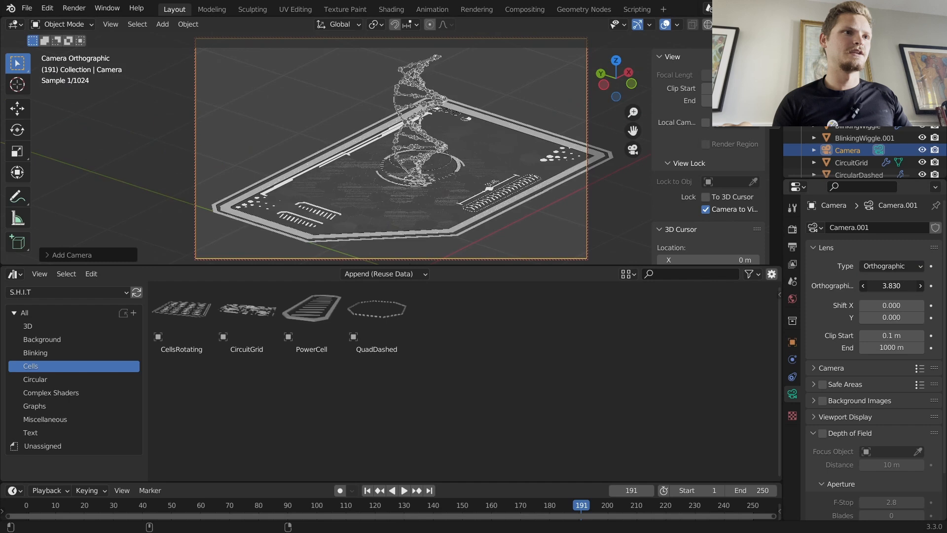
Step: Move the camera to center the hologram panel in the frame and turn off locking the camera to the view
{"action": "key", "text": "g"}
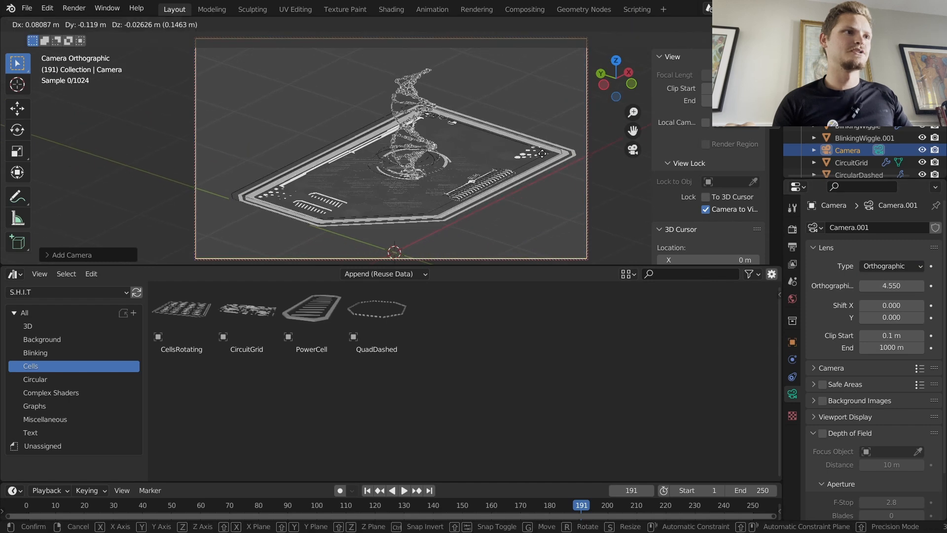
{"action": "left_click", "coordinate": [549, 150]}
{"action": "left_click", "coordinate": [706, 209]}
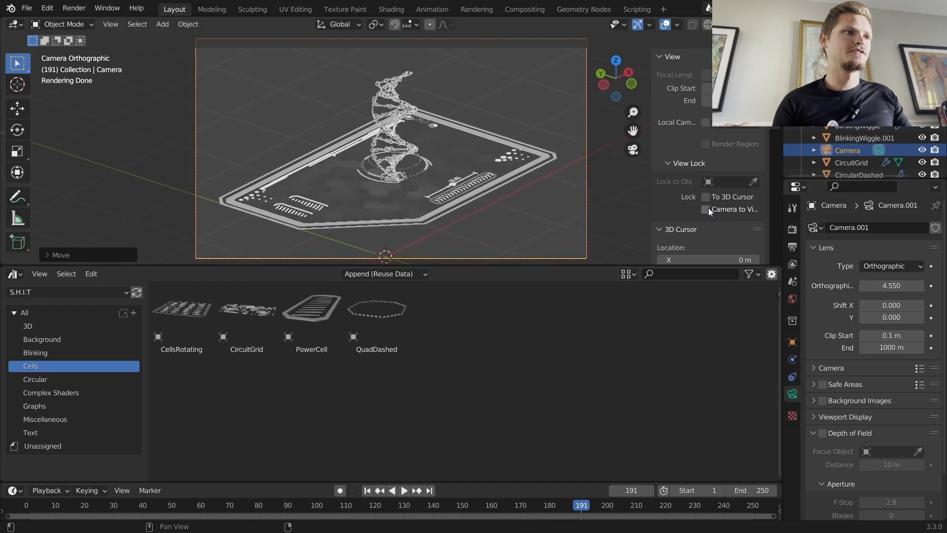
Step: Enable the camera's depth of field with the dna object as focus and hide the viewport overlays
{"action": "left_click", "coordinate": [822, 433]}
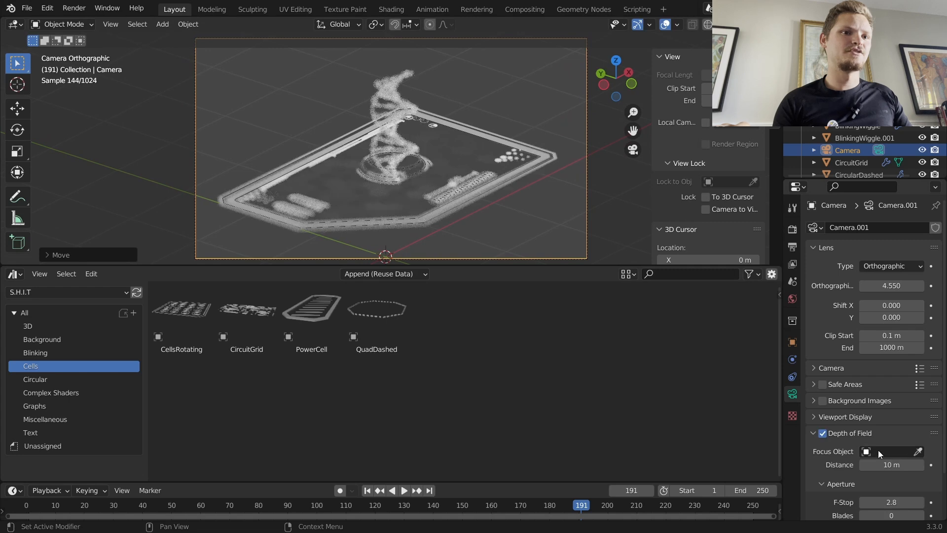
{"action": "left_click", "coordinate": [885, 451]}
{"action": "type", "text": "d"}
{"action": "left_click", "coordinate": [837, 323]}
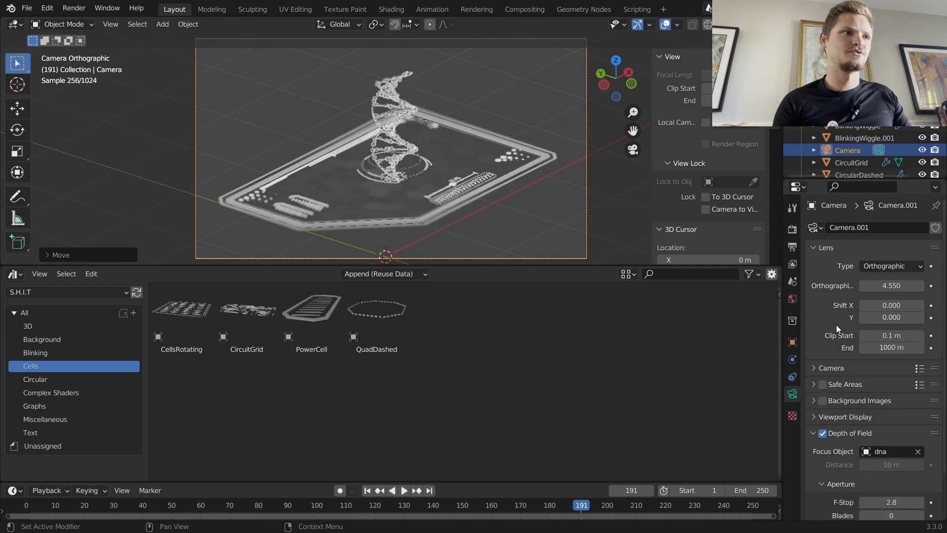
{"action": "left_click", "coordinate": [664, 24]}
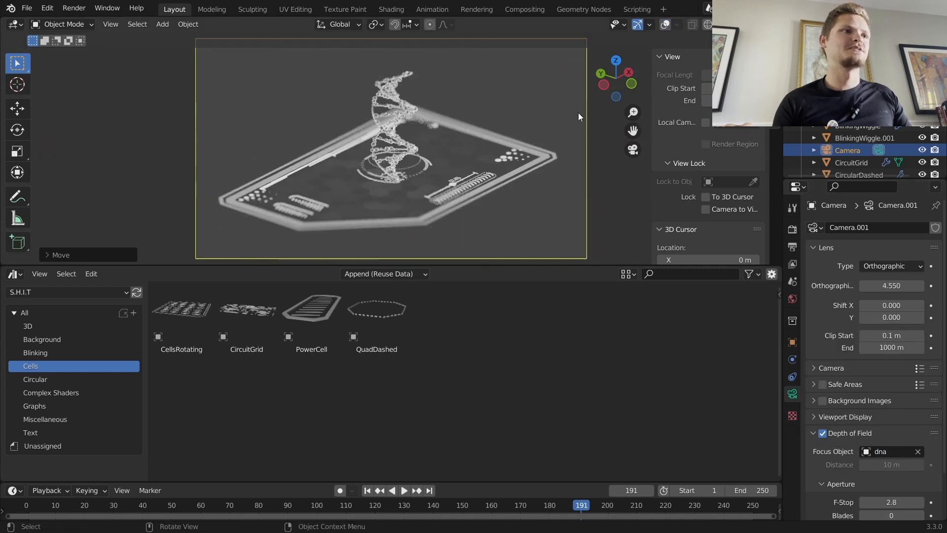
Step: Darken the World background color to near black
{"action": "left_click", "coordinate": [792, 299]}
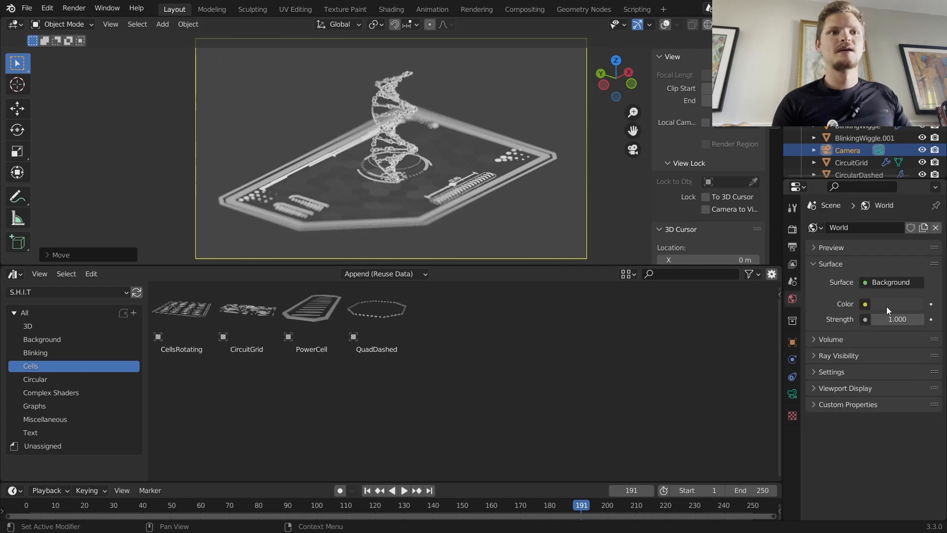
{"action": "left_click", "coordinate": [914, 304]}
{"action": "left_click", "coordinate": [914, 213]}
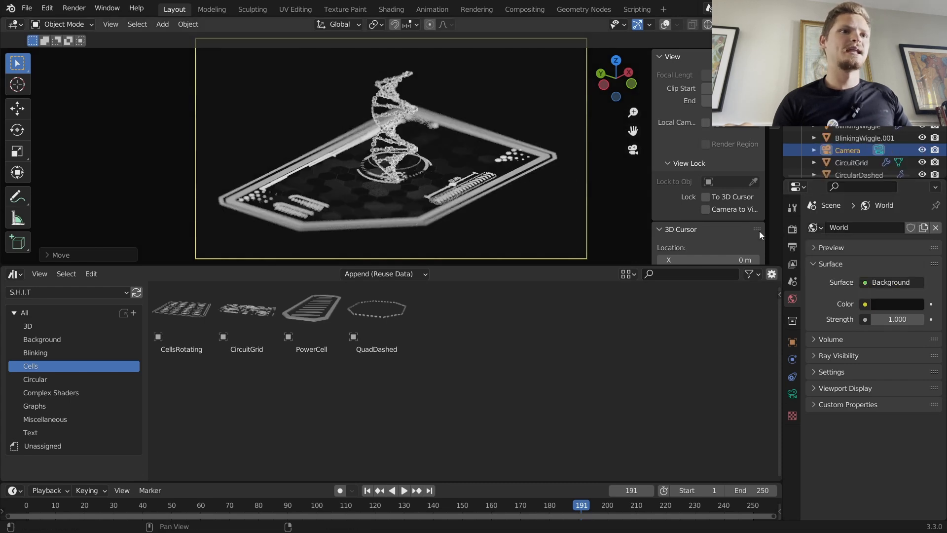
Step: Play the animation from the first frame and stop it at frame 40
{"action": "left_click", "coordinate": [792, 230]}
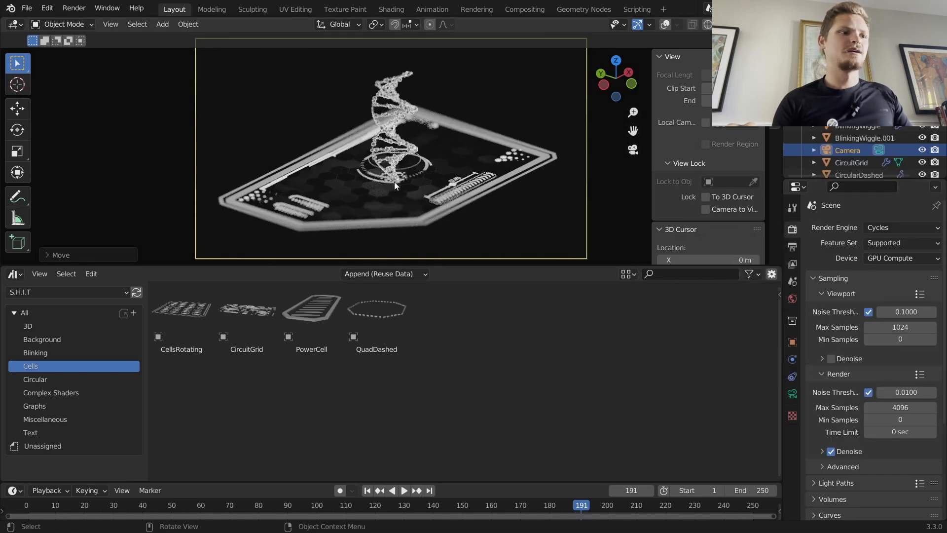
{"action": "key", "text": "shift+Left"}
{"action": "key", "text": "space"}
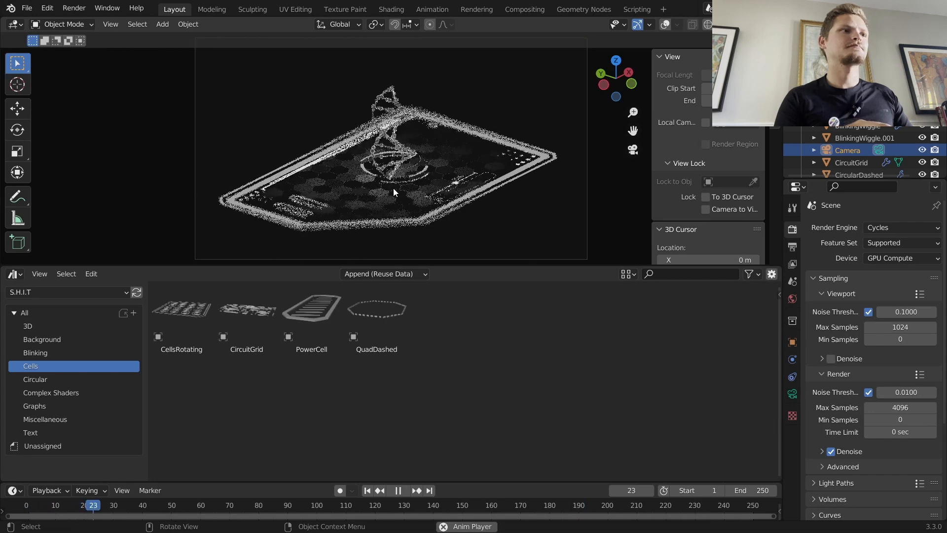
{"action": "key", "text": "space"}
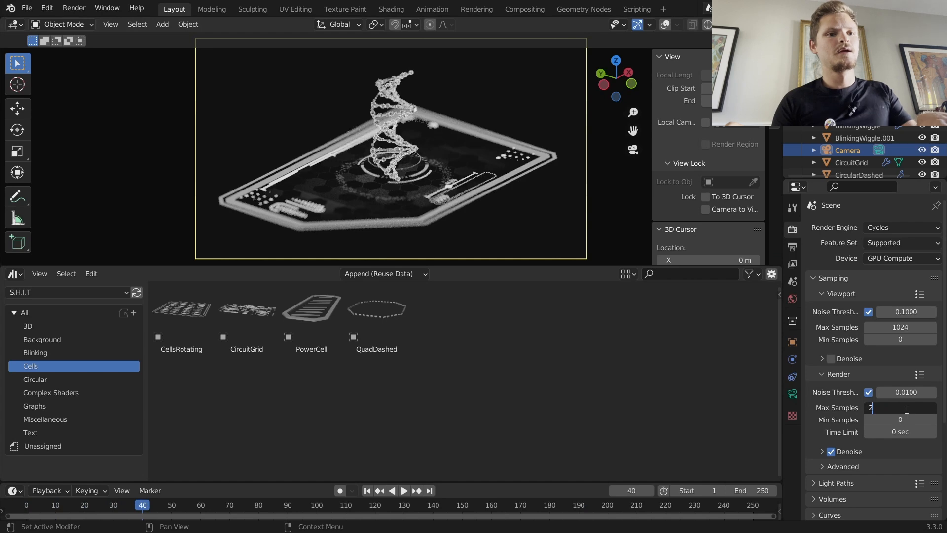
Step: Set the render max samples to 200 and the render denoiser to OptiX
{"action": "key", "text": "Return"}
{"action": "left_click", "coordinate": [866, 450]}
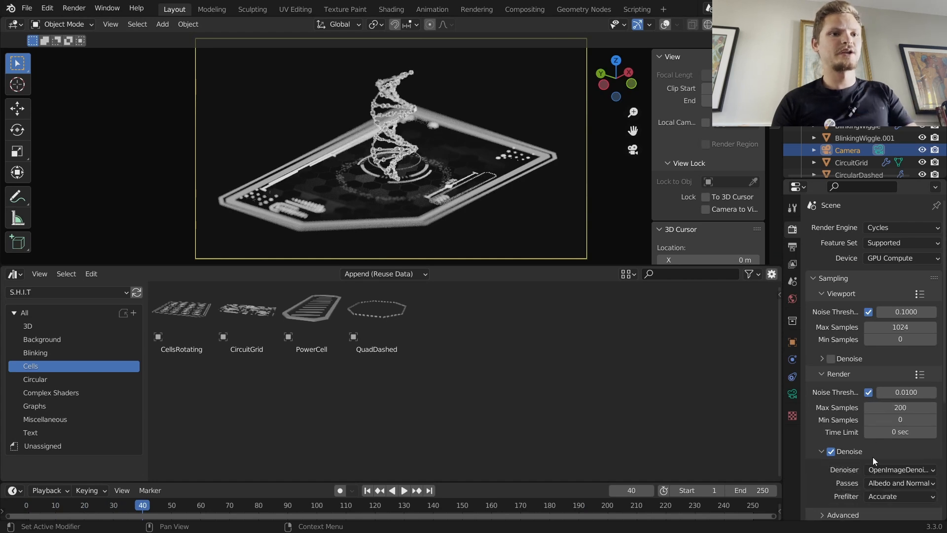
{"action": "left_click", "coordinate": [883, 469]}
{"action": "left_click", "coordinate": [885, 485]}
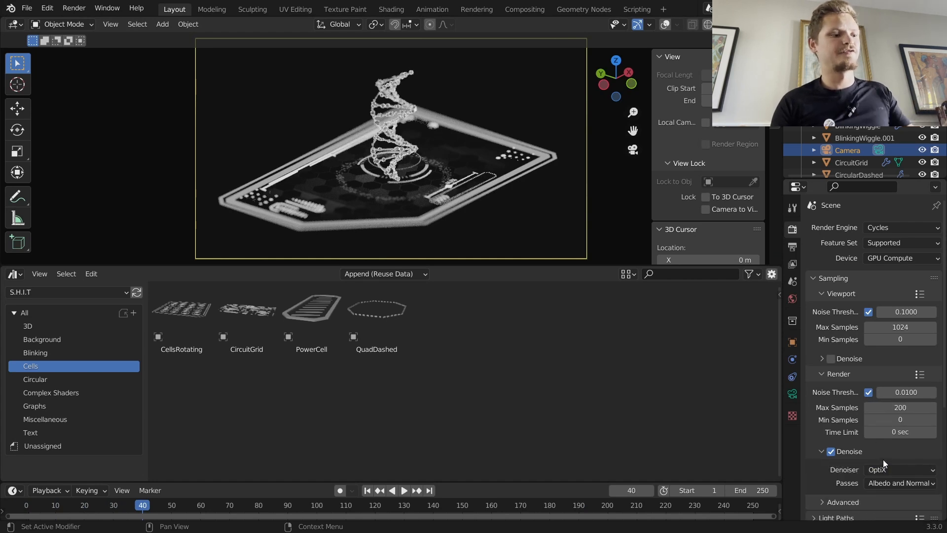
Step: Save the project, render frame 40 to inspect the result, and close the render
{"action": "key", "text": "ctrl+s"}
{"action": "key", "text": "F12"}
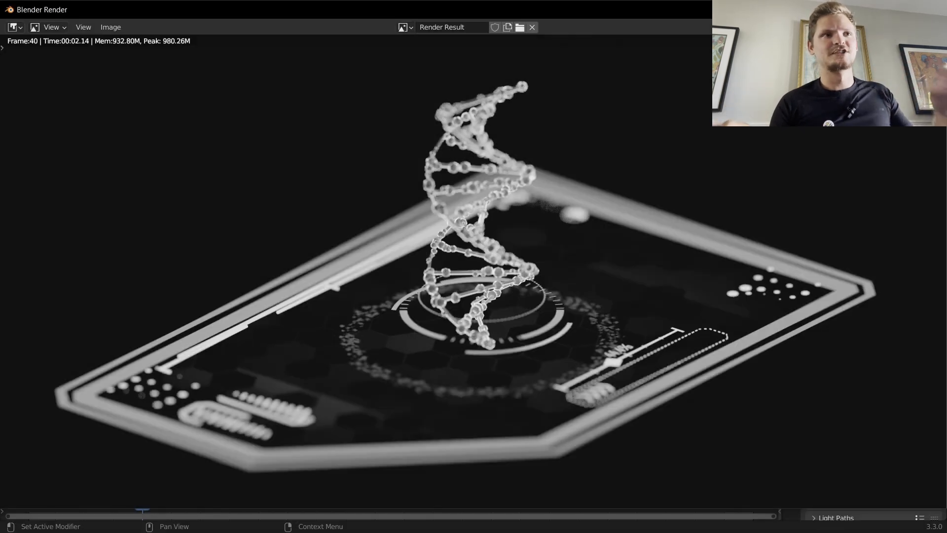
{"action": "key", "text": "Escape"}
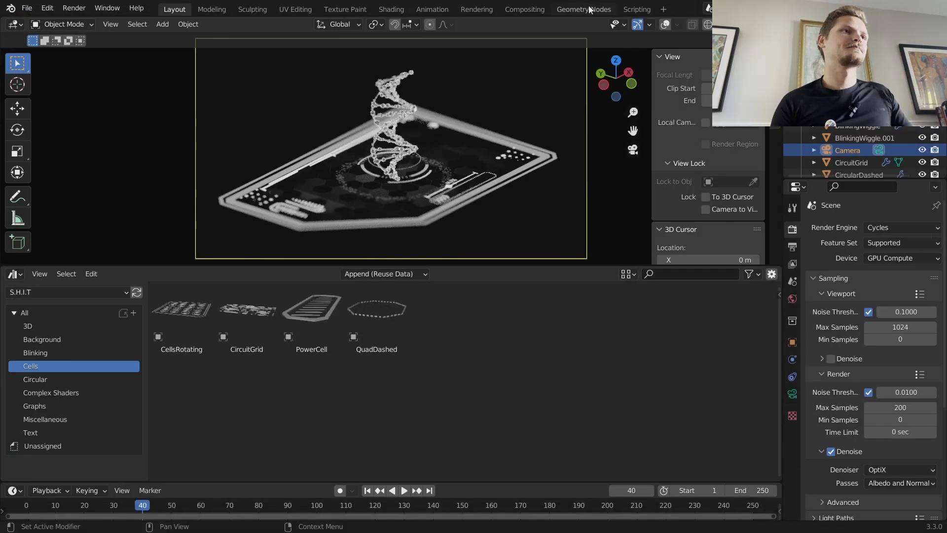
Step: Enable nodes in the Compositing workspace and connect a Viewer node to the Render Layers image
{"action": "left_click", "coordinate": [529, 10]}
{"action": "left_click", "coordinate": [167, 26]}
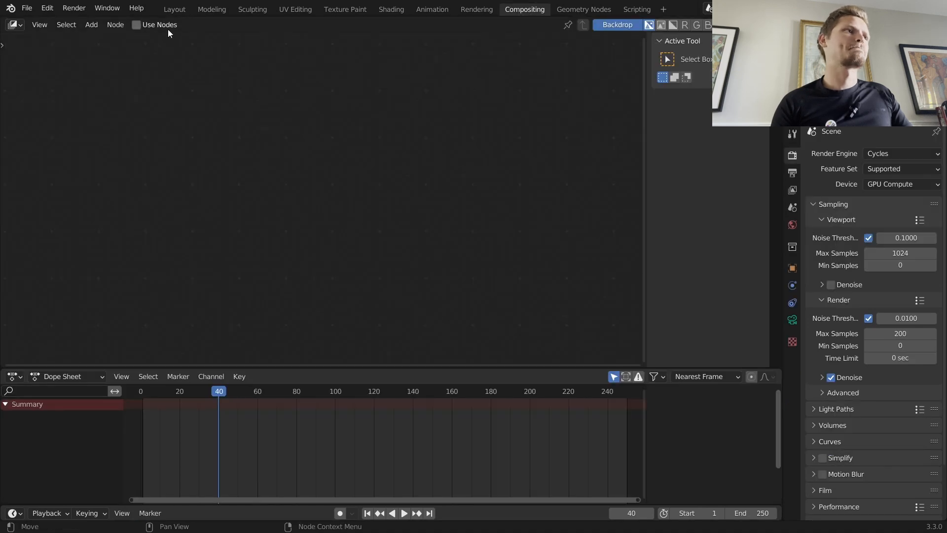
{"action": "left_click_drag", "start_coordinate": [273, 140], "coordinate": [31, 156]}
{"action": "left_click", "coordinate": [66, 135], "text": "ctrl+shift"}
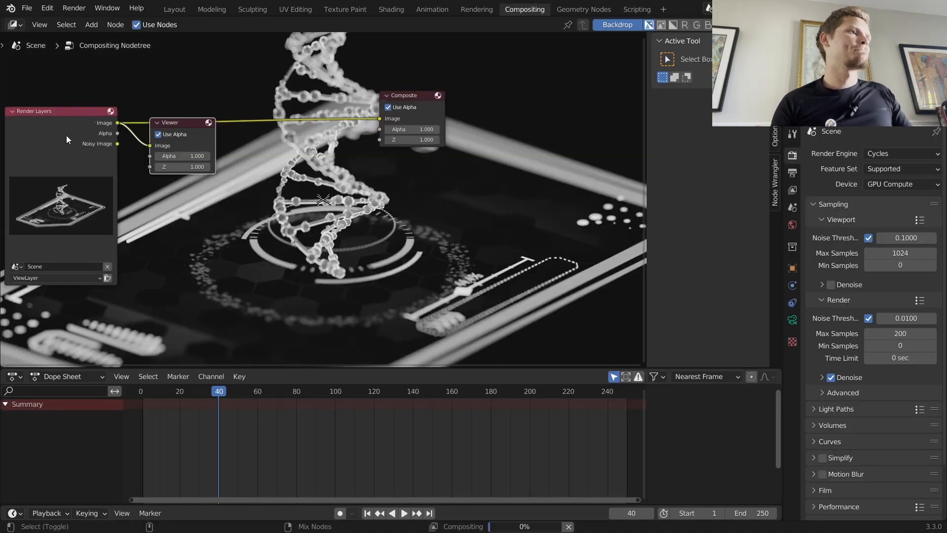
Step: Stack the Viewer with the Composite node, shrink the backdrop image, and move the output nodes clear of the render
{"action": "left_click_drag", "start_coordinate": [173, 129], "coordinate": [403, 163]}
{"action": "key", "text": "v"}
{"action": "key", "text": "v"}
{"action": "key", "text": "v"}
{"action": "key", "text": "v"}
{"action": "left_click_drag", "start_coordinate": [502, 225], "coordinate": [321, 61]}
{"action": "key", "text": "g"}
{"action": "left_click", "coordinate": [474, 69]}
{"action": "middle_click_drag", "start_coordinate": [232, 112], "coordinate": [307, 90]}
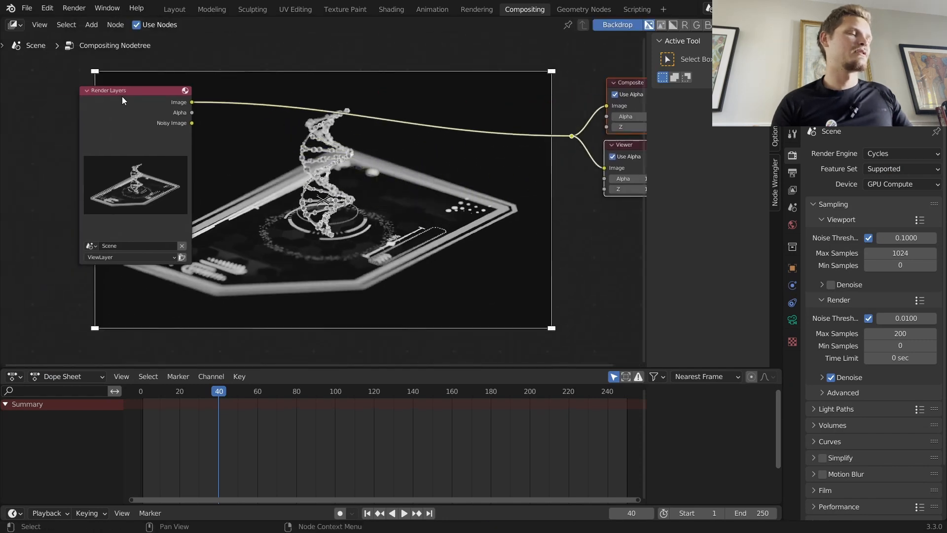
Step: Insert a Glare node between the Render Layers node and the outputs
{"action": "left_click_drag", "start_coordinate": [122, 96], "coordinate": [65, 96]}
{"action": "key", "text": "shift+a"}
{"action": "left_click", "coordinate": [232, 99]}
{"action": "type", "text": "gla"}
{"action": "key", "text": "Return"}
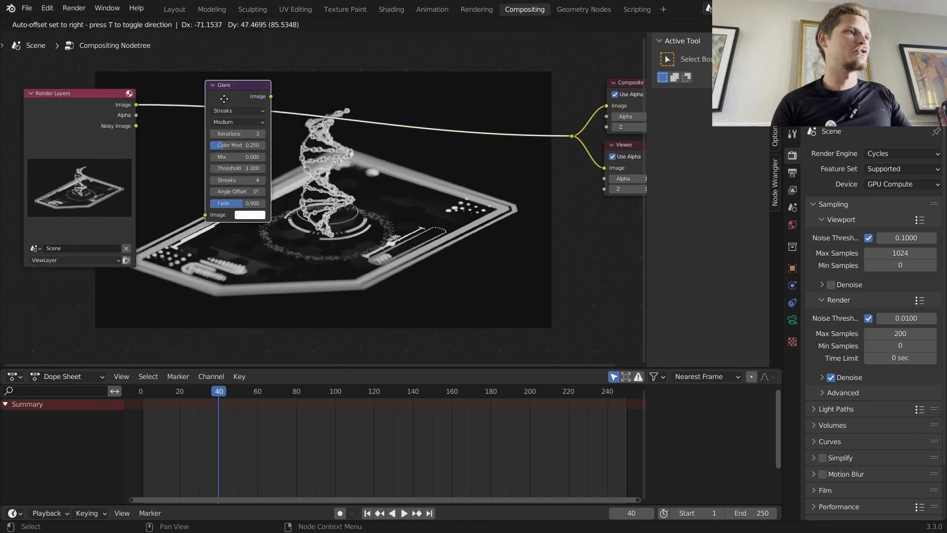
{"action": "left_click", "coordinate": [224, 99]}
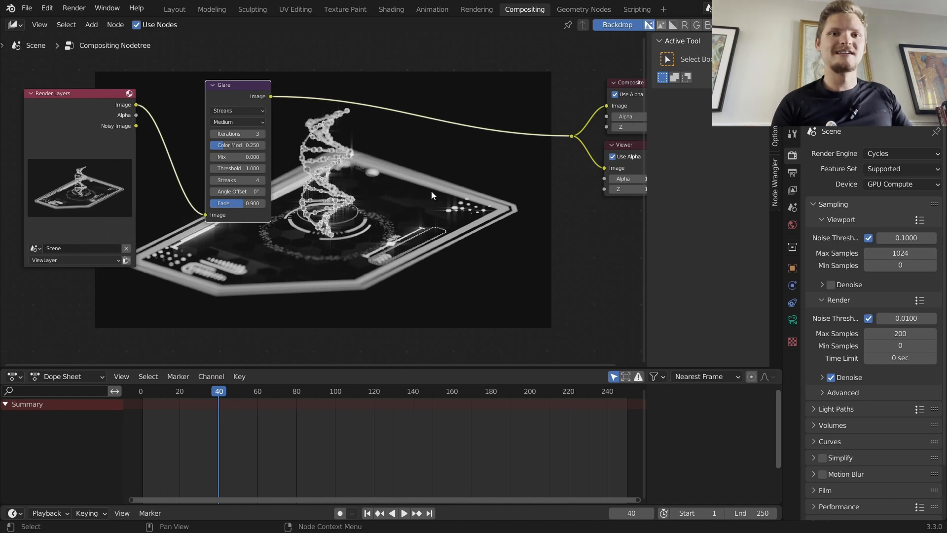
Step: Insert a Directional Blur node after the Glare node
{"action": "key", "text": "shift+a"}
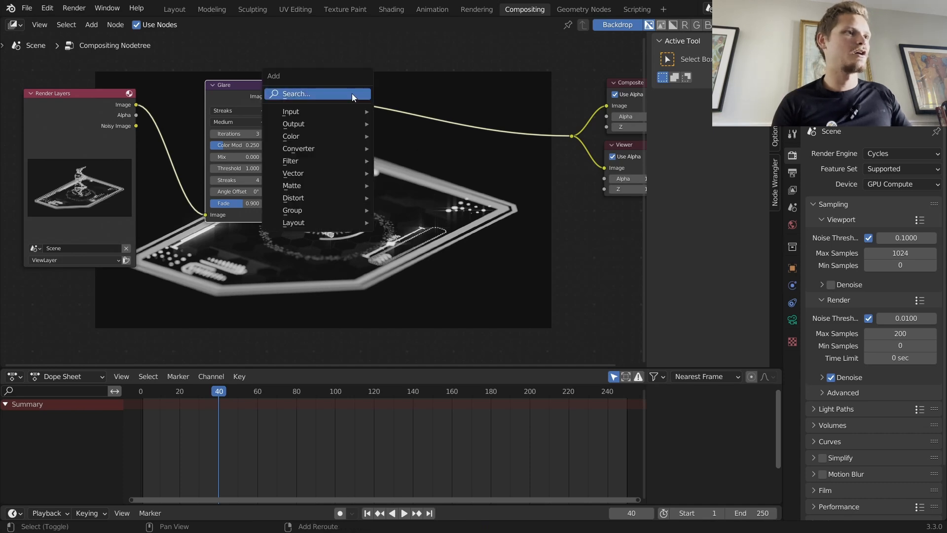
{"action": "left_click", "coordinate": [351, 93]}
{"action": "type", "text": "direc"}
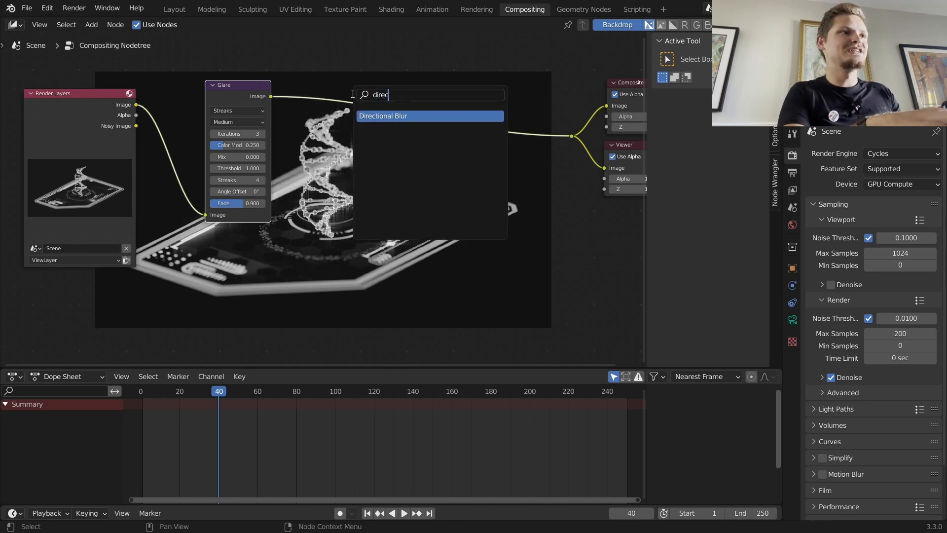
{"action": "key", "text": "Return"}
{"action": "left_click", "coordinate": [379, 112]}
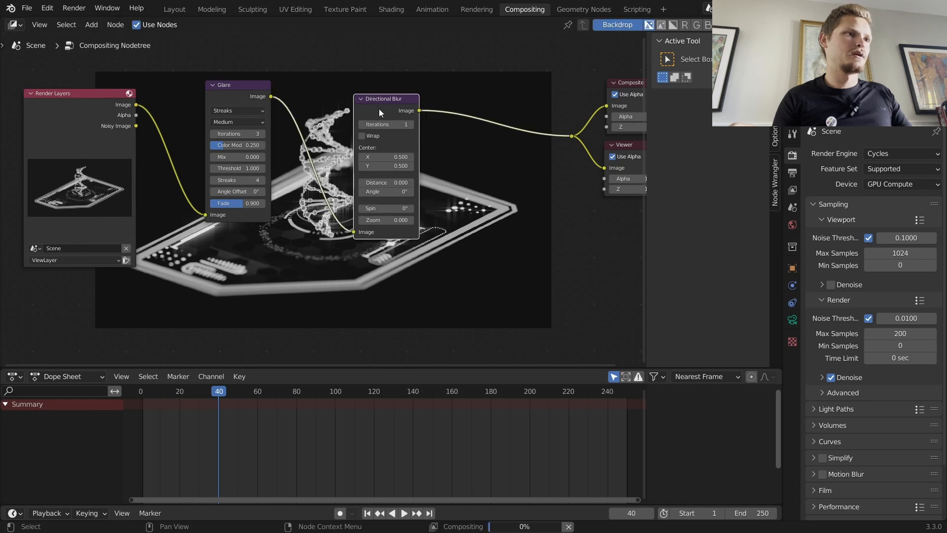
Step: Set the Directional Blur's distance to -0.040, iterations to 4 and angle to 90°
{"action": "scroll", "coordinate": [384, 108], "scroll_direction": "up", "scroll_amount": 1}
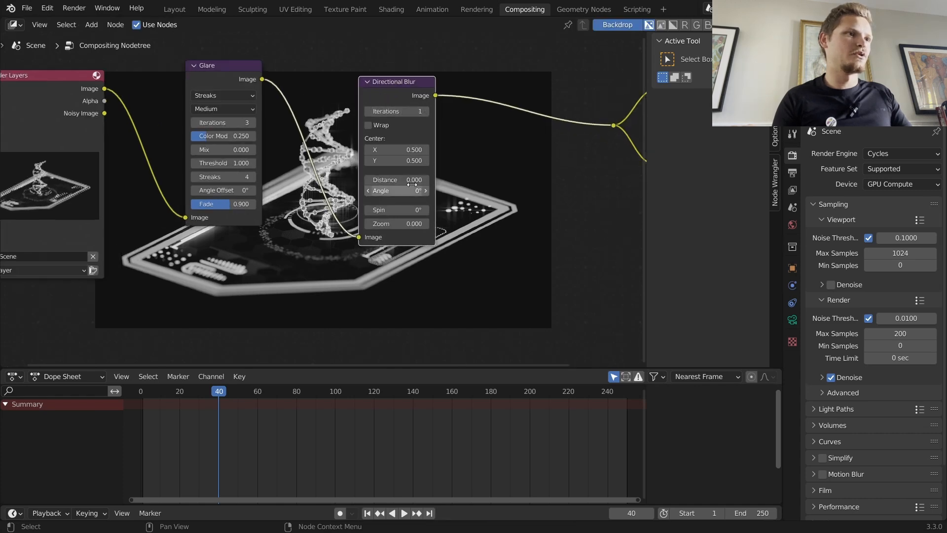
{"action": "left_click_drag", "start_coordinate": [394, 179], "coordinate": [379, 179], "text": "shift"}
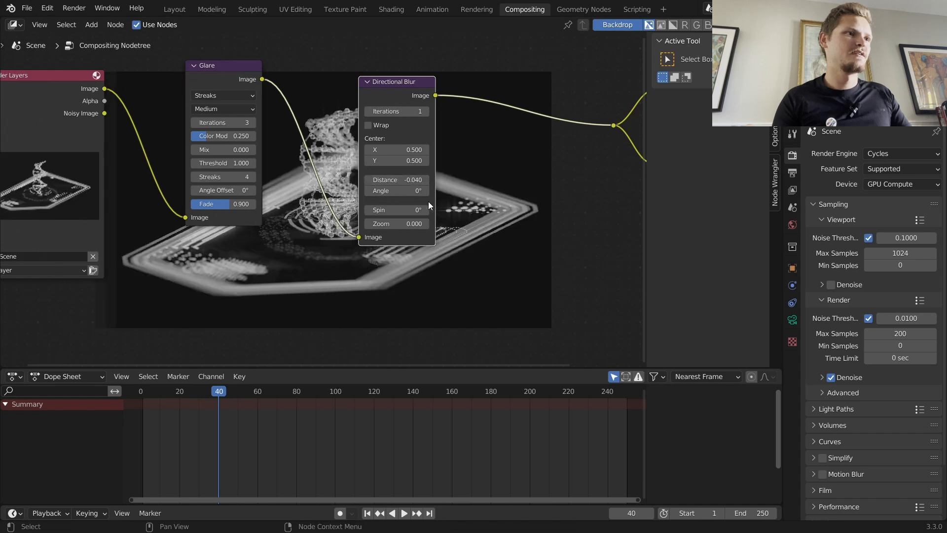
{"action": "left_click", "coordinate": [428, 112]}
{"action": "left_click", "coordinate": [427, 112]}
{"action": "left_click", "coordinate": [427, 112]}
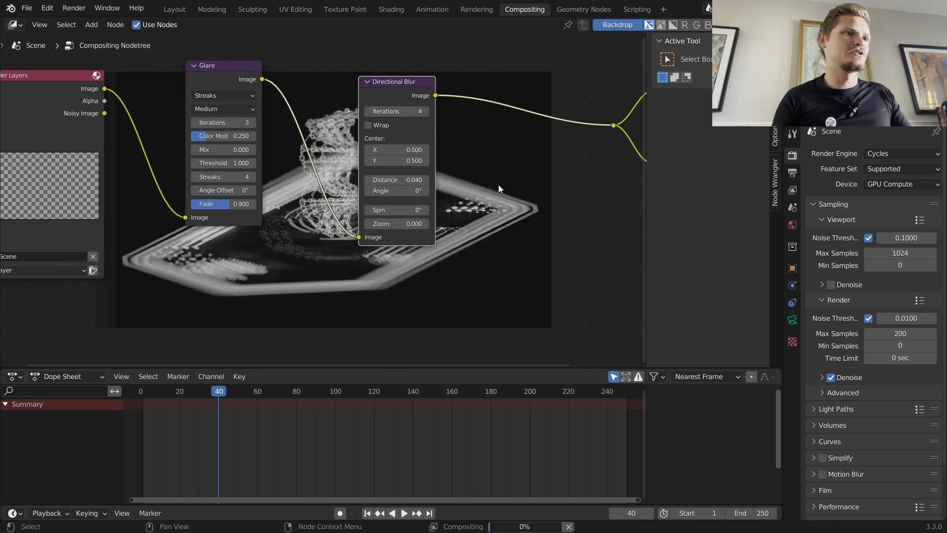
{"action": "left_click", "coordinate": [405, 191]}
{"action": "type", "text": "90"}
{"action": "key", "text": "Return"}
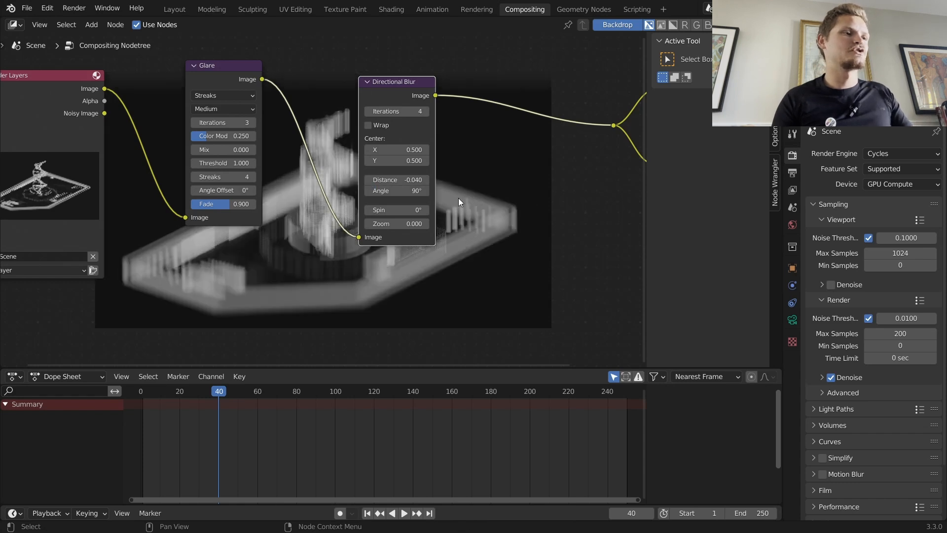
{"action": "left_click_drag", "start_coordinate": [485, 267], "coordinate": [475, 165]}
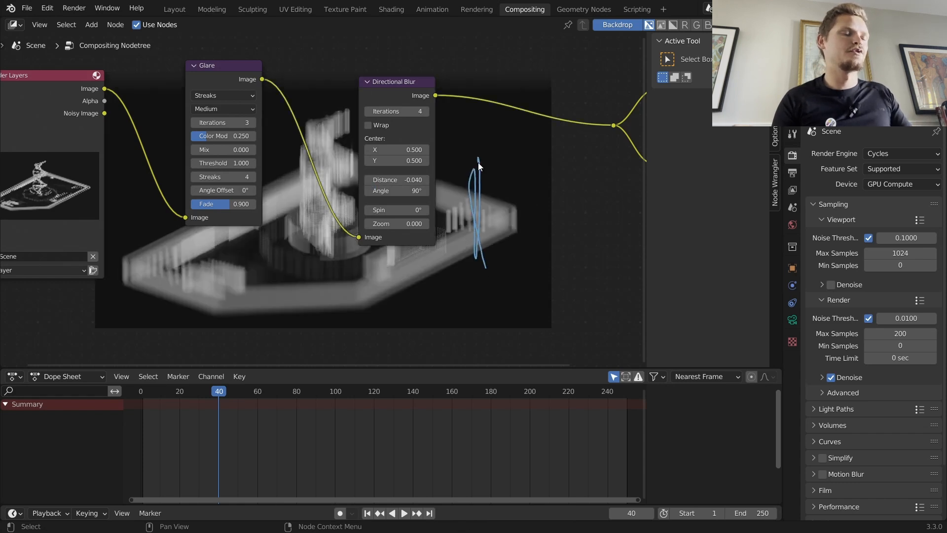
Step: Insert a Mix node in Add mode after the Directional Blur, combining the Glare image with the blurred image
{"action": "mouse_move", "coordinate": [430, 177]}
{"action": "middle_mouse_down"}
{"action": "mouse_move", "coordinate": [278, 151]}
{"action": "mouse_move", "coordinate": [376, 170]}
{"action": "middle_mouse_up"}
{"action": "key", "text": "shift+a"}
{"action": "type", "text": "mix"}
{"action": "key", "text": "Return"}
{"action": "left_click", "coordinate": [447, 93]}
{"action": "left_click_drag", "start_coordinate": [207, 73], "coordinate": [431, 149]}
{"action": "left_click", "coordinate": [447, 111]}
{"action": "left_click", "coordinate": [451, 110]}
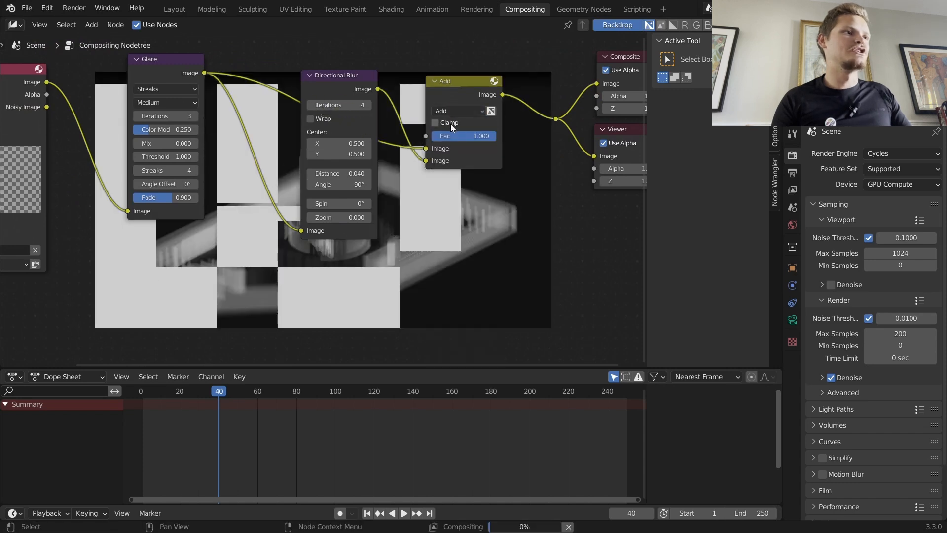
Step: Lower the Add node's factor to 0.120 and set the Directional Blur's distance to -0.060
{"action": "middle_click_drag", "start_coordinate": [444, 136], "coordinate": [304, 71]}
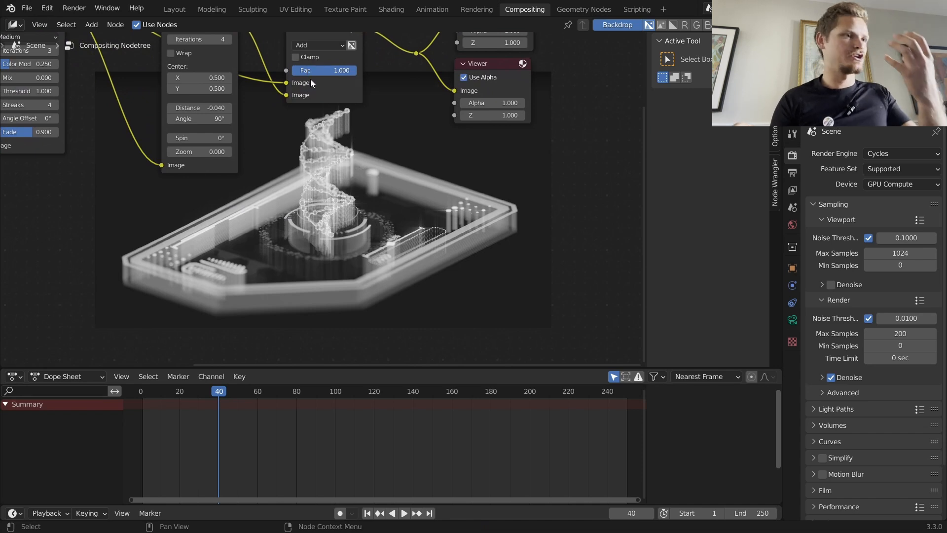
{"action": "left_click_drag", "start_coordinate": [339, 70], "coordinate": [273, 70]}
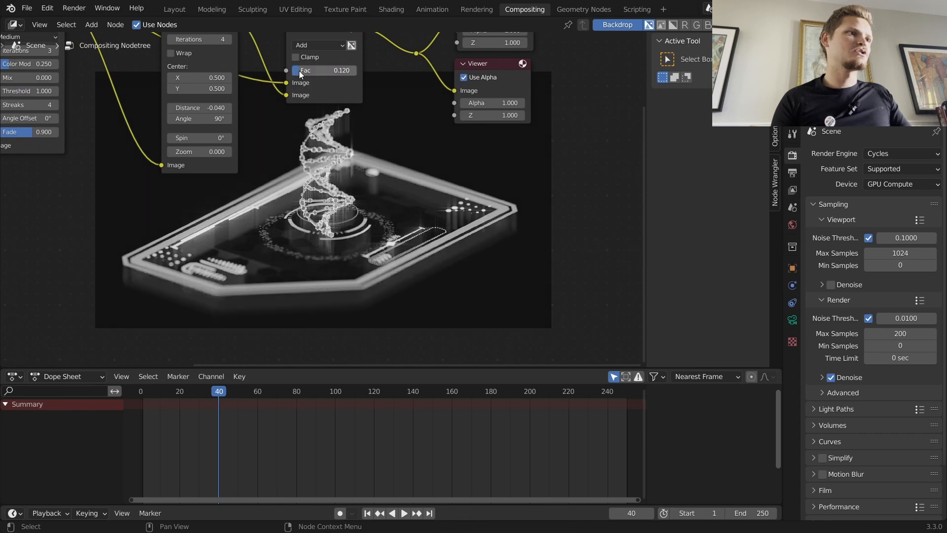
{"action": "left_click_drag", "start_coordinate": [212, 108], "coordinate": [210, 108], "text": "shift"}
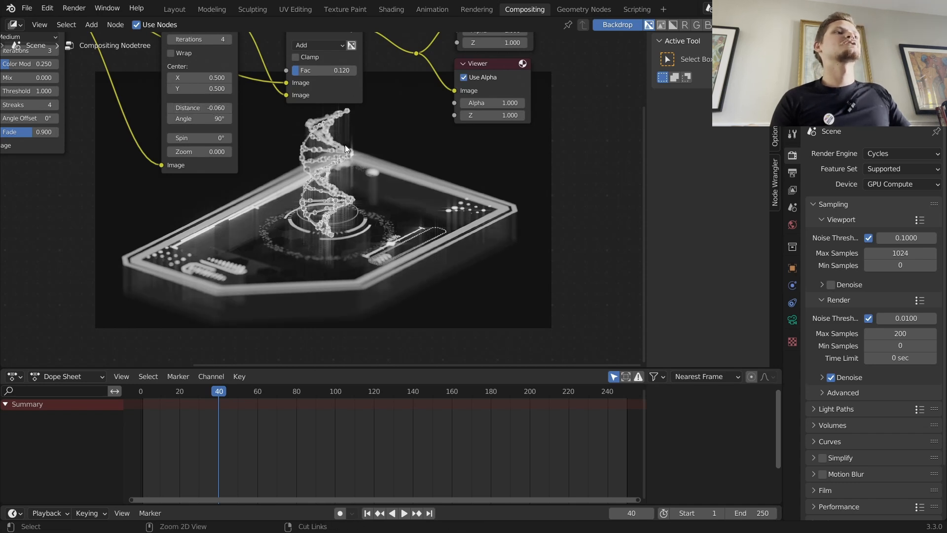
Step: Move the Composite and Viewer nodes away from the Add node to make room for more nodes
{"action": "scroll", "coordinate": [368, 150], "scroll_direction": "down", "scroll_amount": 2}
{"action": "middle_click_drag", "start_coordinate": [531, 149], "coordinate": [413, 209]}
{"action": "left_click_drag", "start_coordinate": [413, 209], "coordinate": [273, 41]}
{"action": "key", "text": "g"}
{"action": "left_click", "coordinate": [398, 60]}
Step: Insert a Mix node between the Add node and the output nodes
{"action": "key", "text": "shift+a"}
{"action": "type", "text": "mi"}
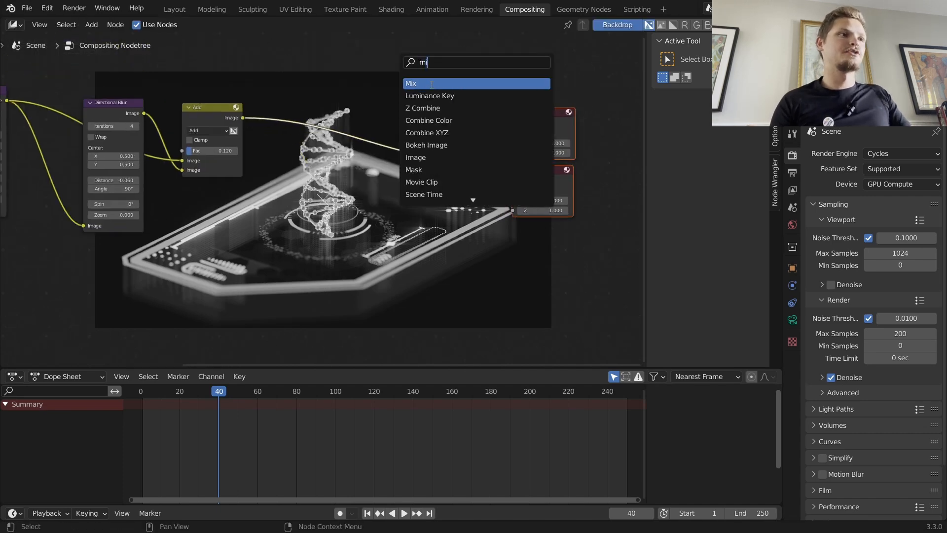
{"action": "left_click", "coordinate": [431, 84]}
{"action": "left_click", "coordinate": [359, 122]}
Step: Set the new Mix node to Multiply and make its second image colour light blue, hue about 0.583 and saturation about 0.525
{"action": "scroll", "coordinate": [359, 123], "scroll_direction": "up", "scroll_amount": 4}
{"action": "middle_click_drag", "start_coordinate": [316, 141], "coordinate": [304, 161]}
{"action": "left_click", "coordinate": [186, 77]}
{"action": "left_click", "coordinate": [190, 137]}
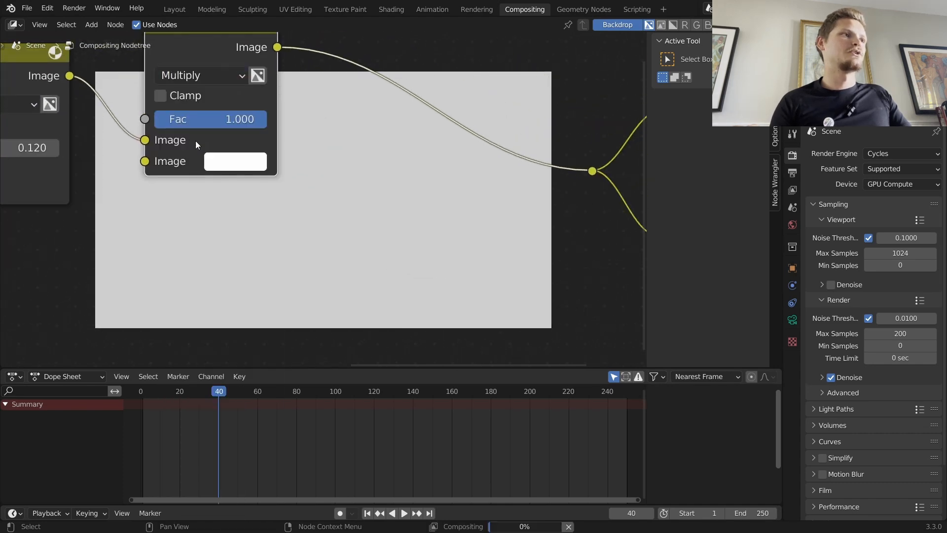
{"action": "left_click", "coordinate": [230, 161]}
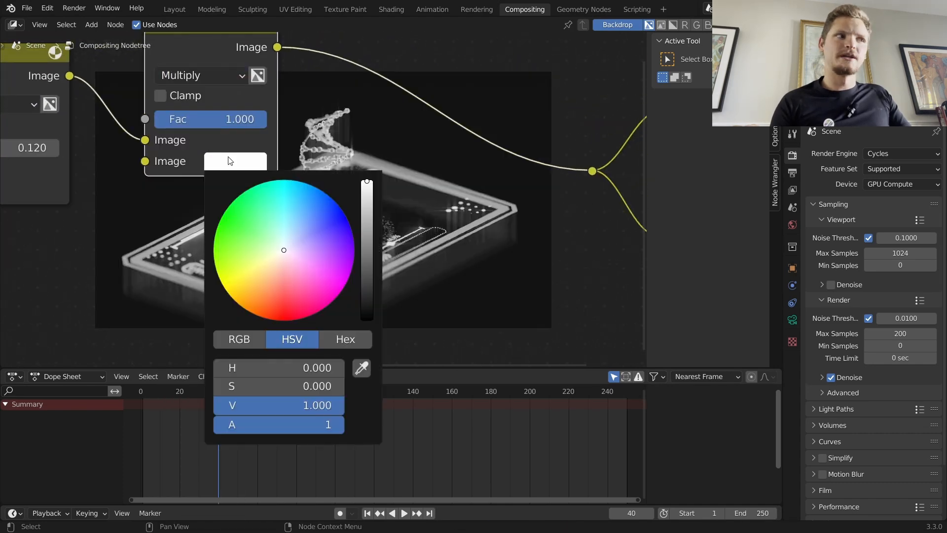
{"action": "left_click", "coordinate": [291, 232]}
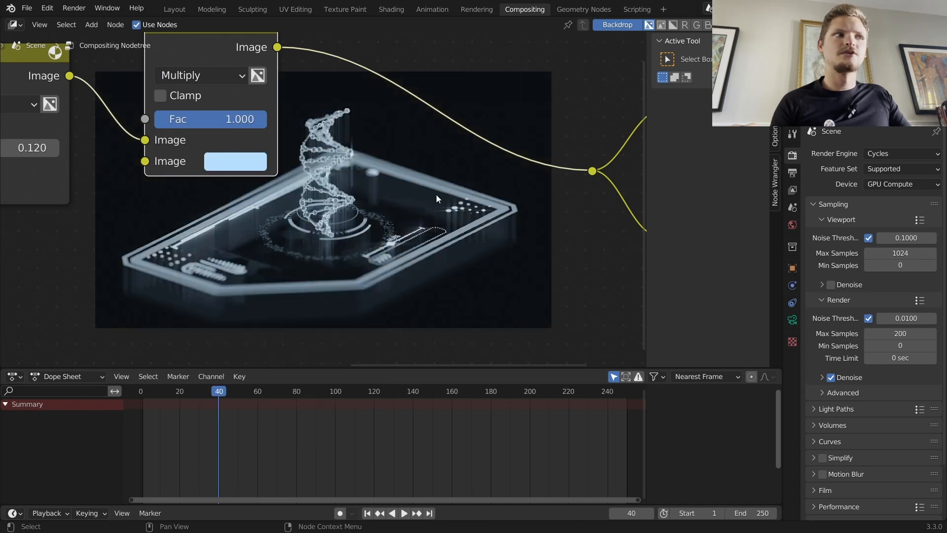
Step: Insert a Lens Distortion node after the Multiply node
{"action": "key", "text": "shift+a"}
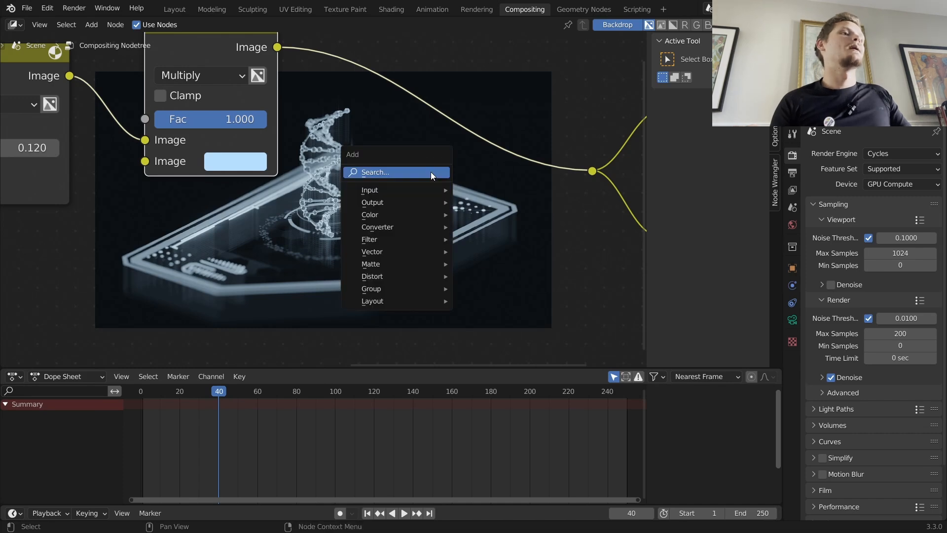
{"action": "left_click", "coordinate": [431, 171]}
{"action": "type", "text": "len"}
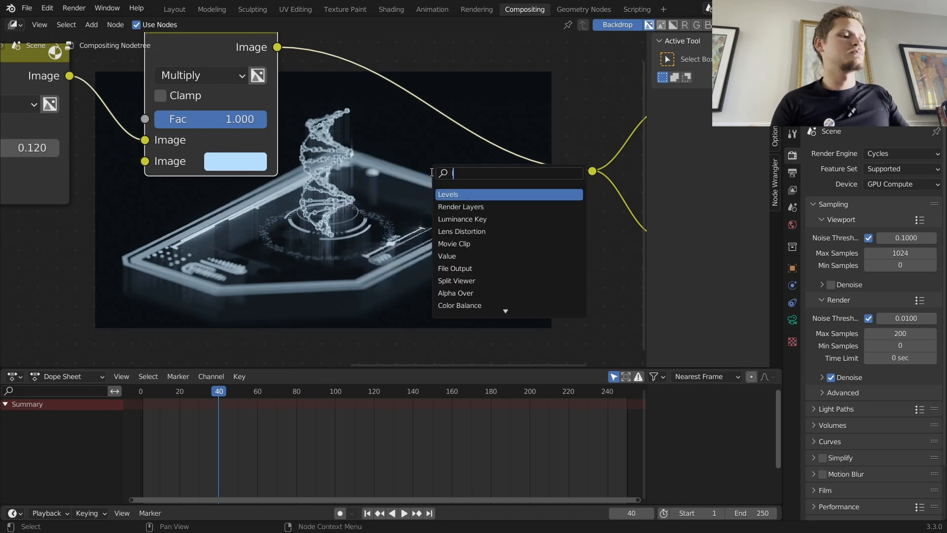
{"action": "type", "text": "s"}
{"action": "left_click", "coordinate": [459, 194]}
{"action": "left_click", "coordinate": [409, 138]}
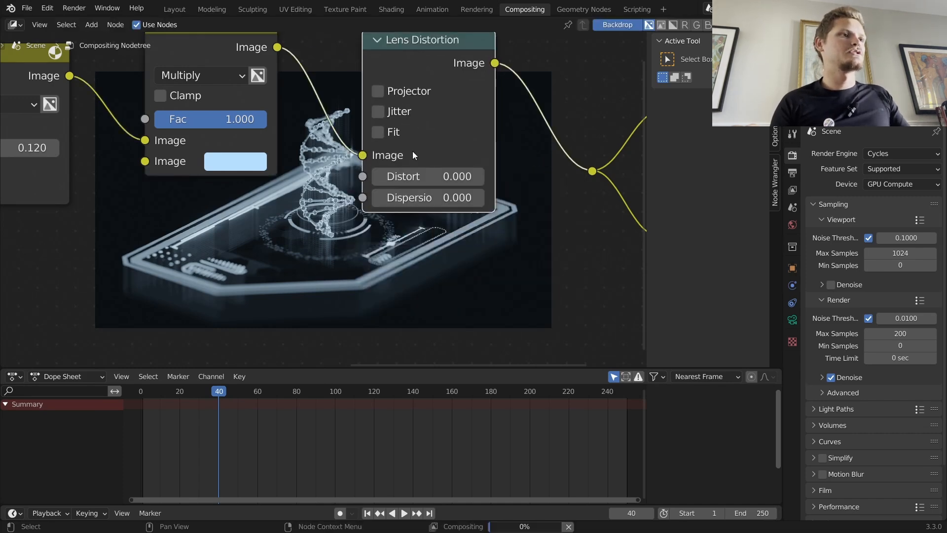
Step: Set the Lens Distortion's distort and dispersion to 0.100 and enable Fit
{"action": "left_click", "coordinate": [423, 175]}
{"action": "type", "text": ".1"}
{"action": "key", "text": "Return"}
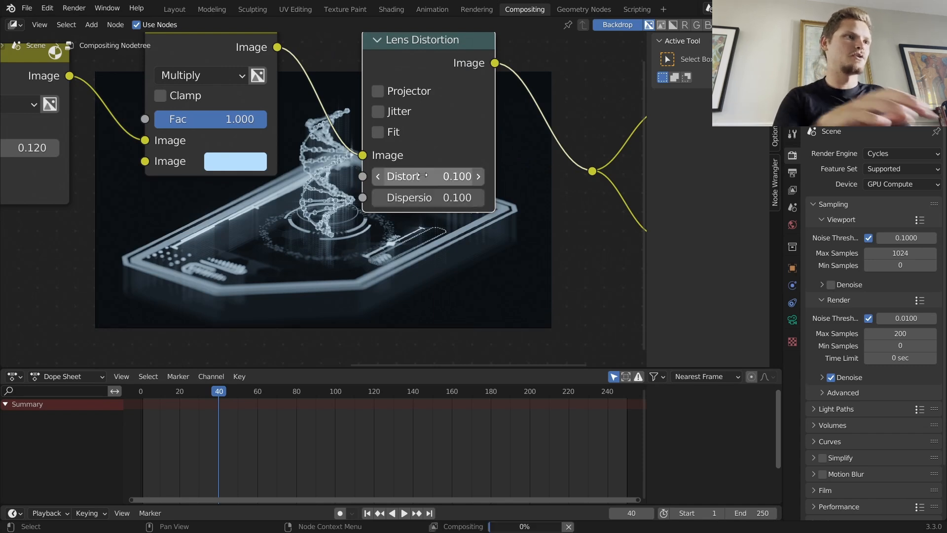
{"action": "left_click", "coordinate": [385, 132]}
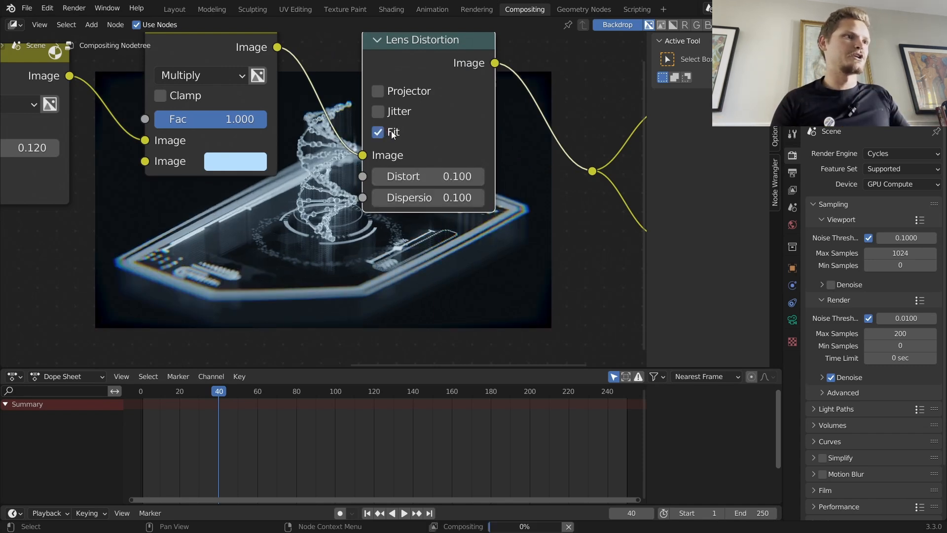
{"action": "middle_click_drag", "start_coordinate": [517, 295], "coordinate": [441, 210]}
{"action": "left_click", "coordinate": [545, 221]}
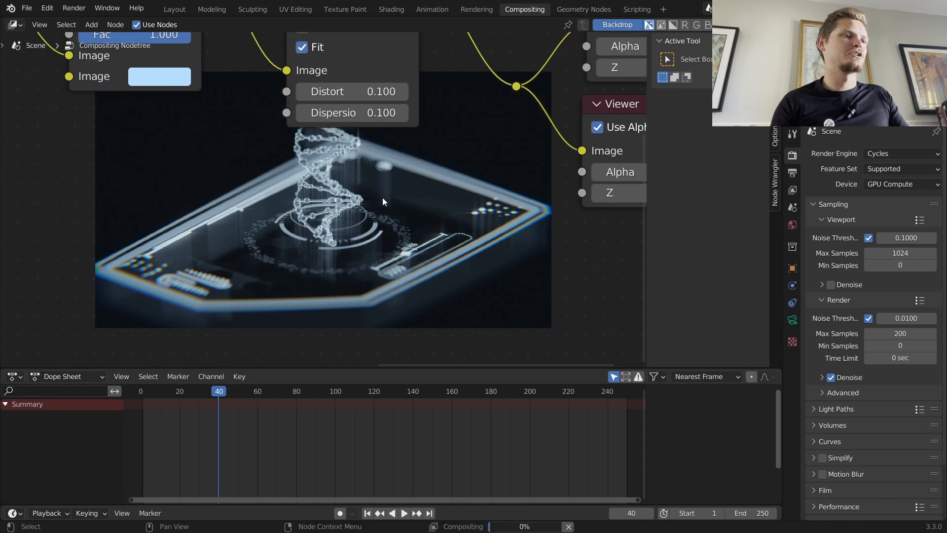
Step: Insert a Filter node between the Multiply node and the Lens Distortion node
{"action": "key", "text": "v"}
{"action": "key", "text": "v"}
{"action": "key", "text": "v"}
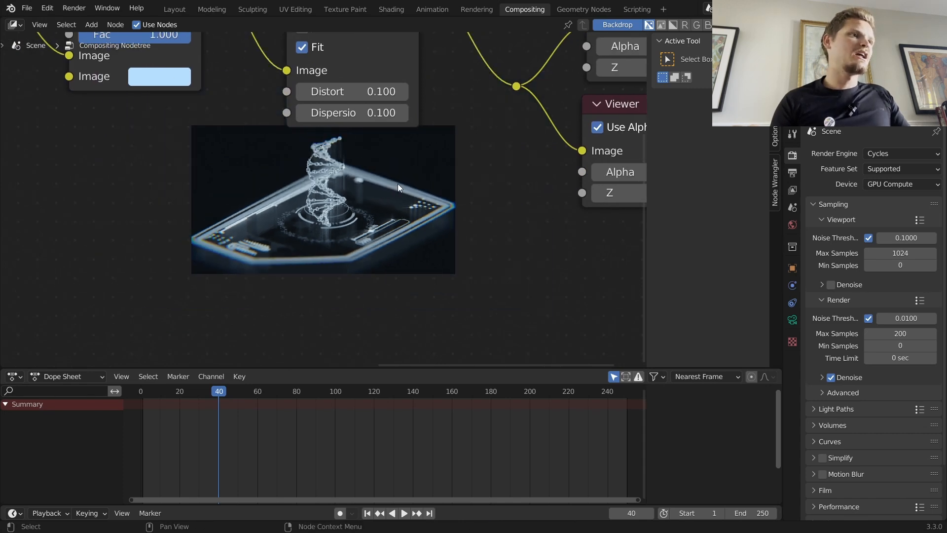
{"action": "middle_click_drag", "start_coordinate": [354, 152], "coordinate": [448, 165]}
{"action": "key", "text": "shift+a"}
{"action": "type", "text": "fil"}
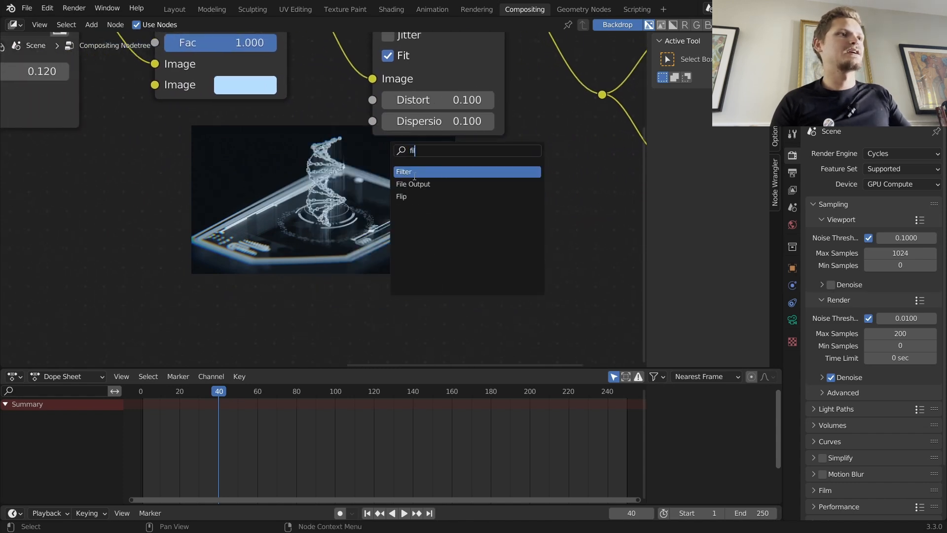
{"action": "key", "text": "Return"}
{"action": "left_click", "coordinate": [422, 108]}
Step: Change the Filter node's type to Shadow and enlarge the backdrop to inspect the effect
{"action": "left_click", "coordinate": [420, 101]}
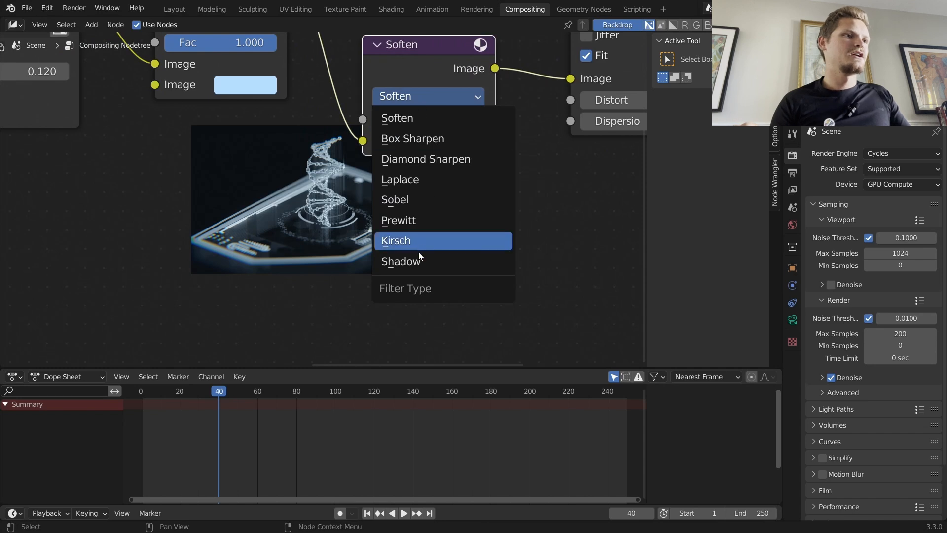
{"action": "left_click", "coordinate": [404, 257]}
{"action": "key", "text": "alt+v"}
{"action": "key", "text": "alt+v"}
{"action": "key", "text": "alt+v"}
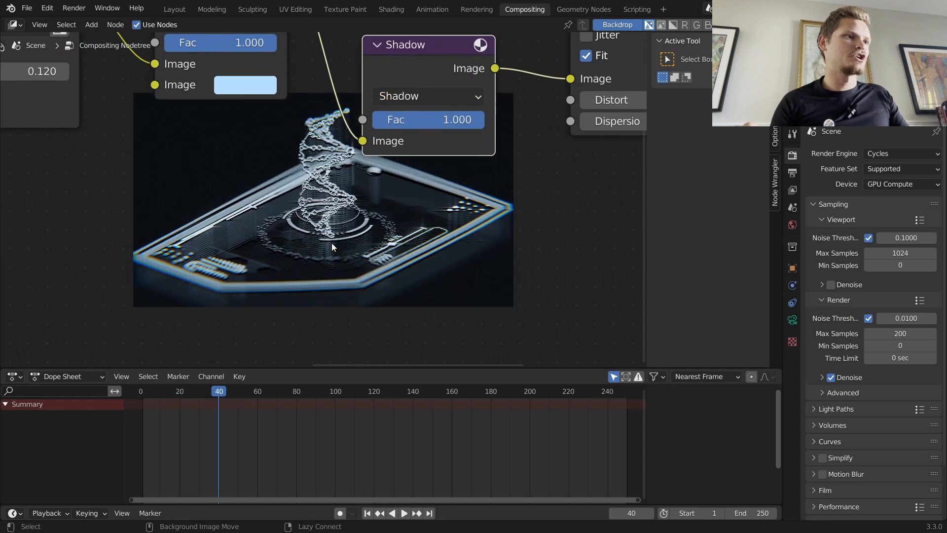
Step: Compare the image with the Shadow filter muted and unmuted, and lower its factor to 0.460
{"action": "key", "text": "m"}
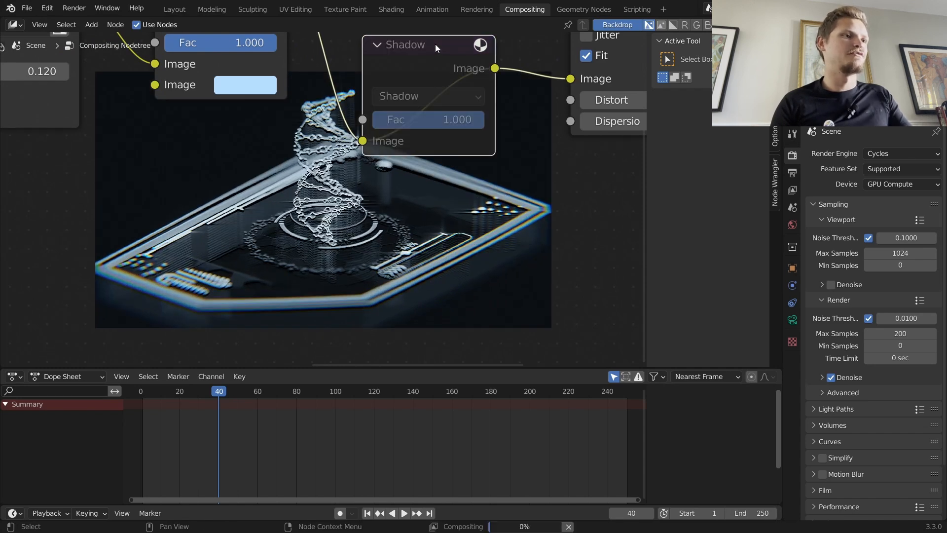
{"action": "key", "text": "m"}
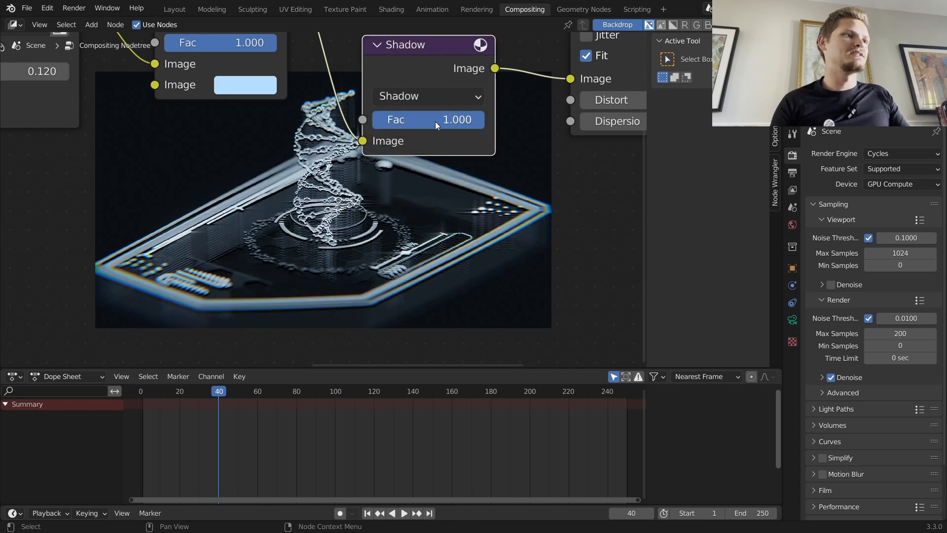
{"action": "left_click_drag", "start_coordinate": [435, 123], "coordinate": [380, 119]}
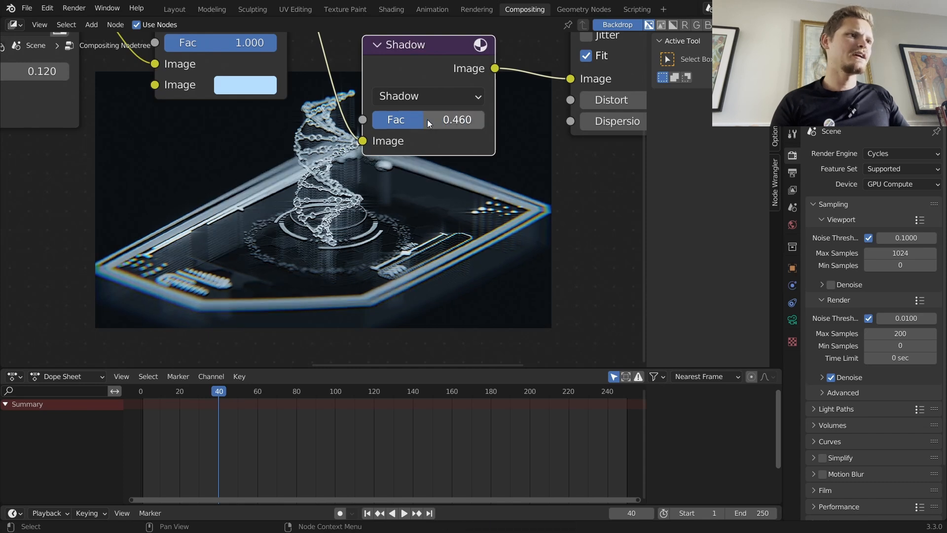
{"action": "key", "text": "alt+v"}
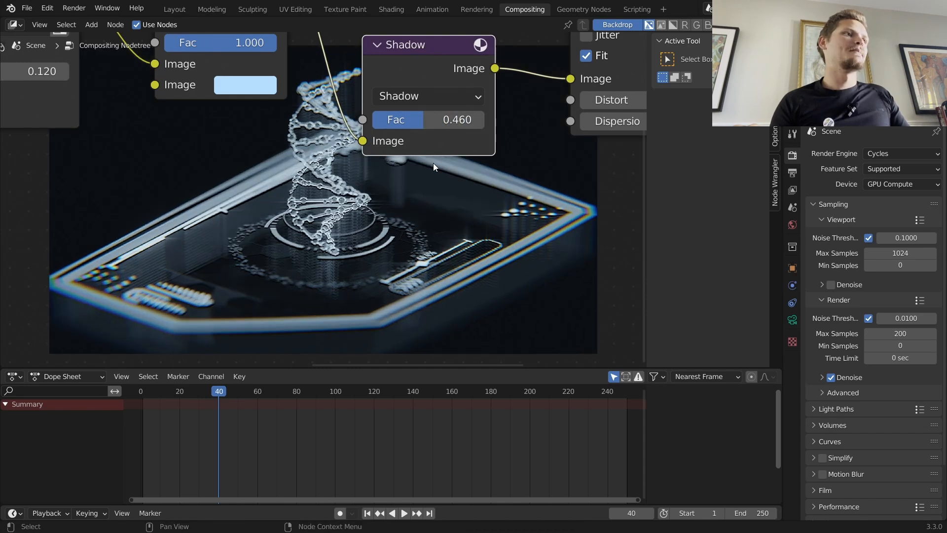
{"action": "key", "text": "v"}
{"action": "key", "text": "v"}
{"action": "key", "text": "v"}
{"action": "key", "text": "v"}
Step: Try a factor of 0.380 on the Add node, and undo the change
{"action": "scroll", "coordinate": [339, 153], "scroll_direction": "down", "scroll_amount": 3}
{"action": "middle_click_drag", "start_coordinate": [335, 153], "coordinate": [438, 133]}
{"action": "scroll", "coordinate": [306, 110], "scroll_direction": "up", "scroll_amount": 2}
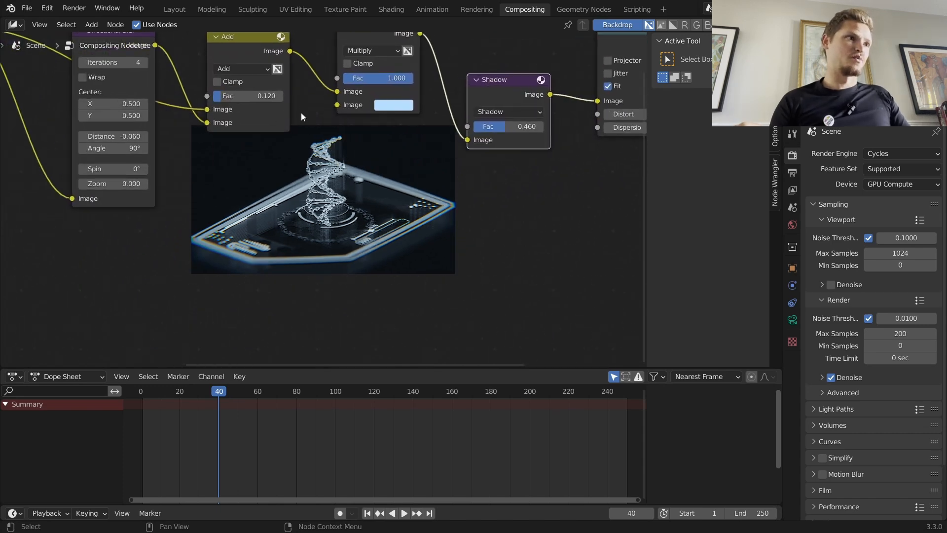
{"action": "left_click_drag", "start_coordinate": [238, 96], "coordinate": [239, 97]}
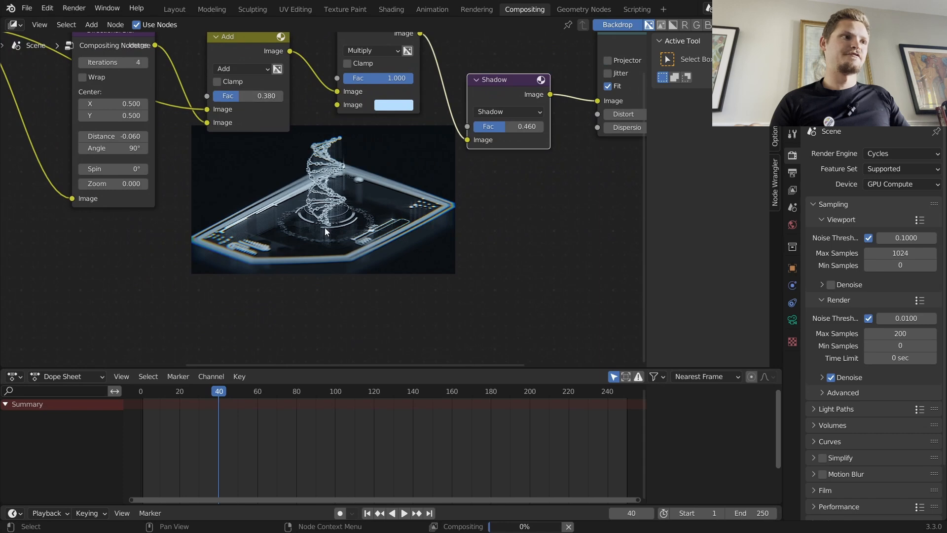
{"action": "key", "text": "ctrl+z"}
Step: Try salmon and pink tints on the Multiply node's second image colour, and undo them
{"action": "left_click", "coordinate": [382, 105]}
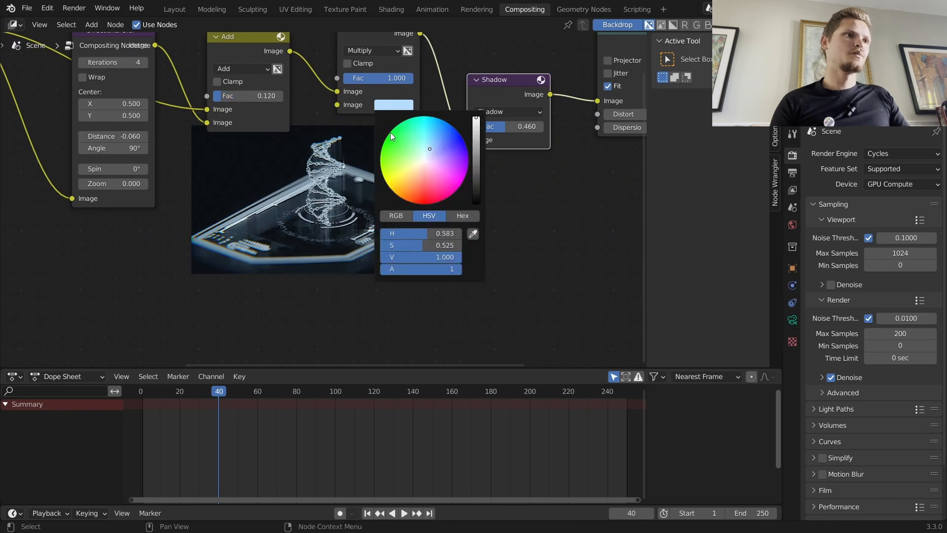
{"action": "left_click", "coordinate": [420, 177]}
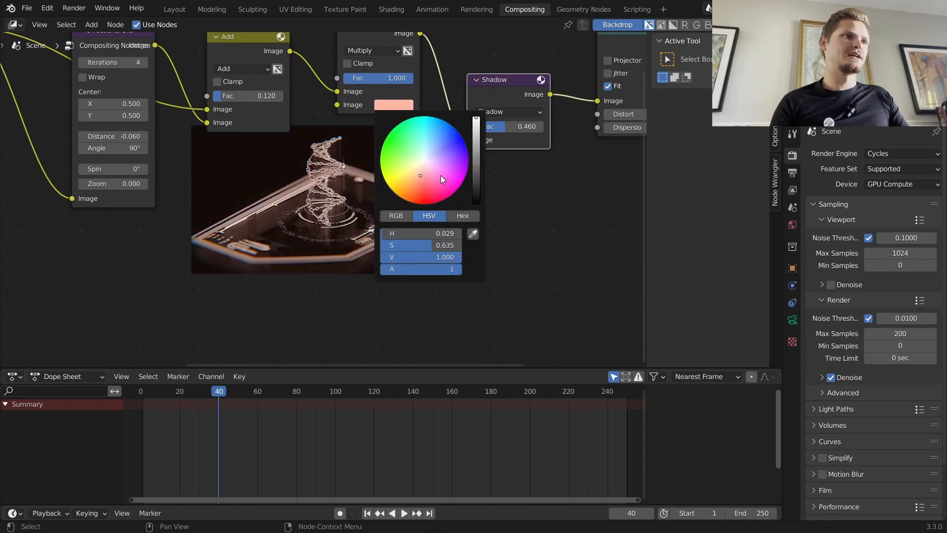
{"action": "left_click", "coordinate": [441, 175]}
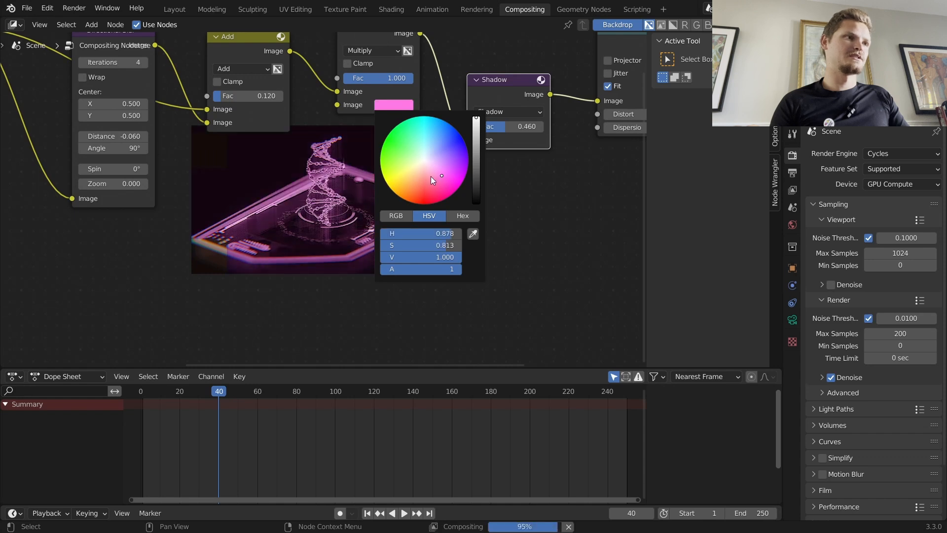
{"action": "key", "text": "ctrl+z"}
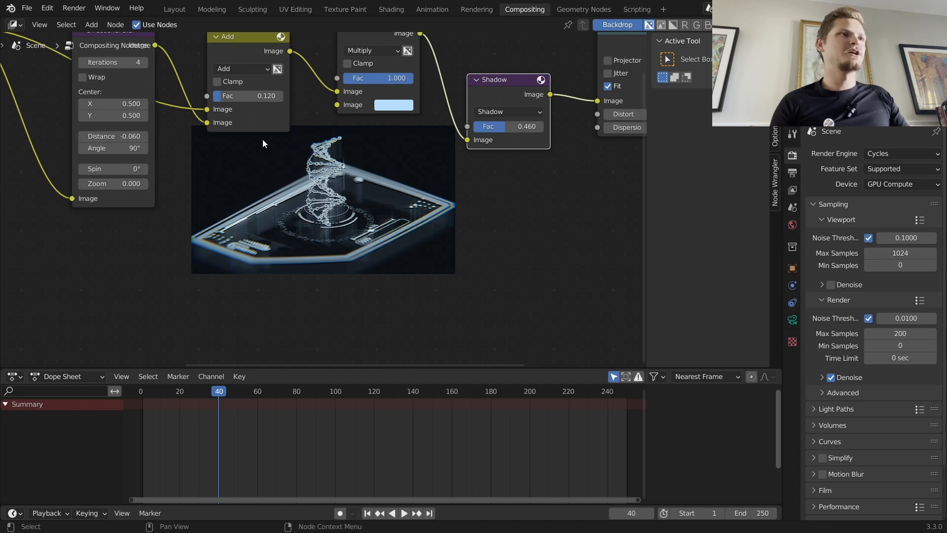
Step: Switch to the Layout workspace and play back the hologram animation in the camera view
{"action": "left_click", "coordinate": [181, 8]}
{"action": "key", "text": "space"}
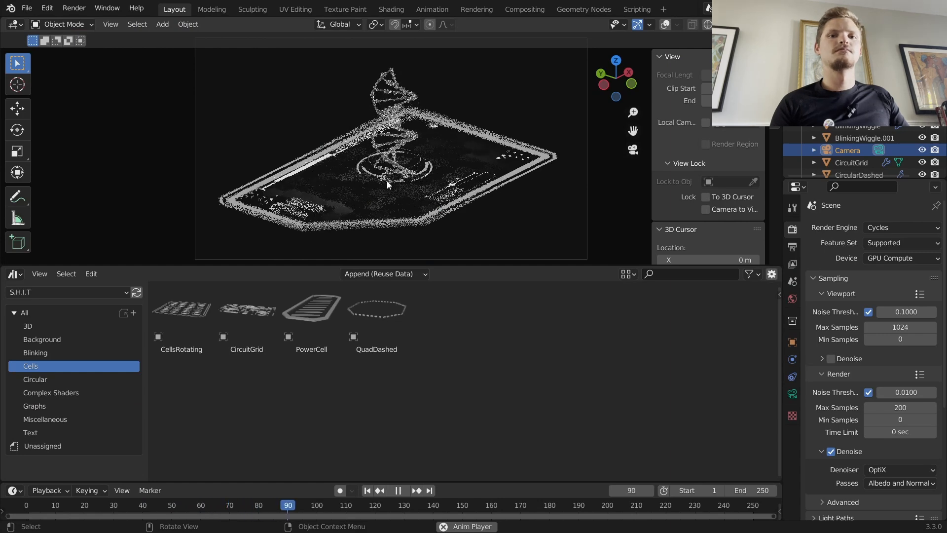
{"action": "key", "text": "space"}
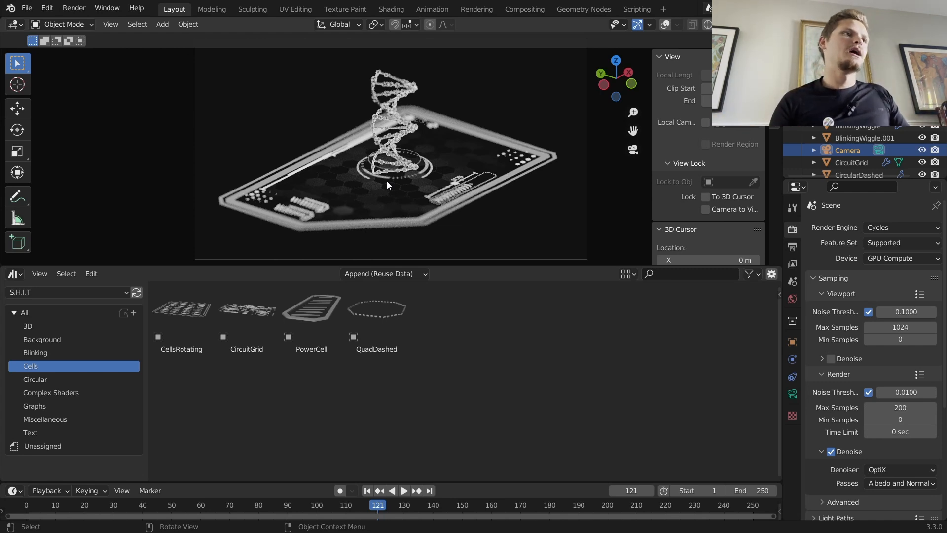
{"action": "key", "text": "space"}
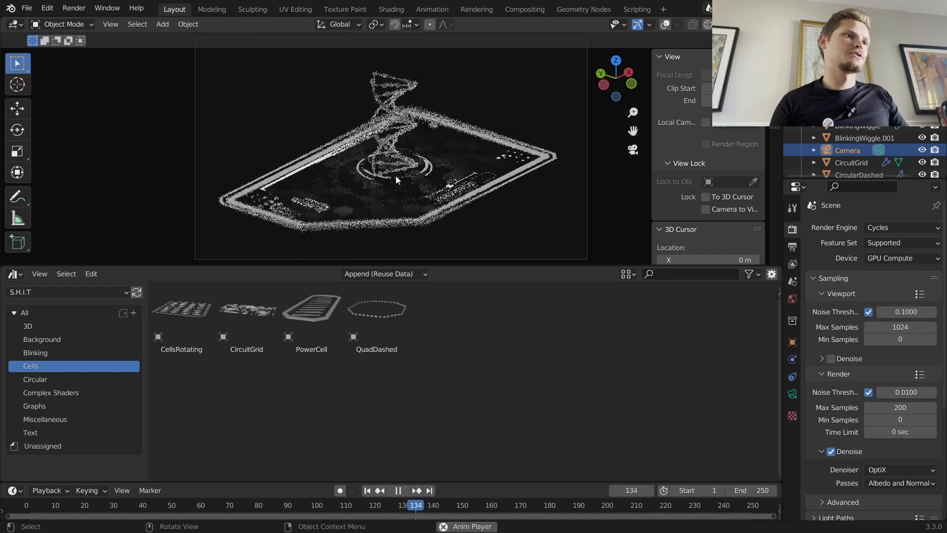
{"action": "key", "text": "space"}
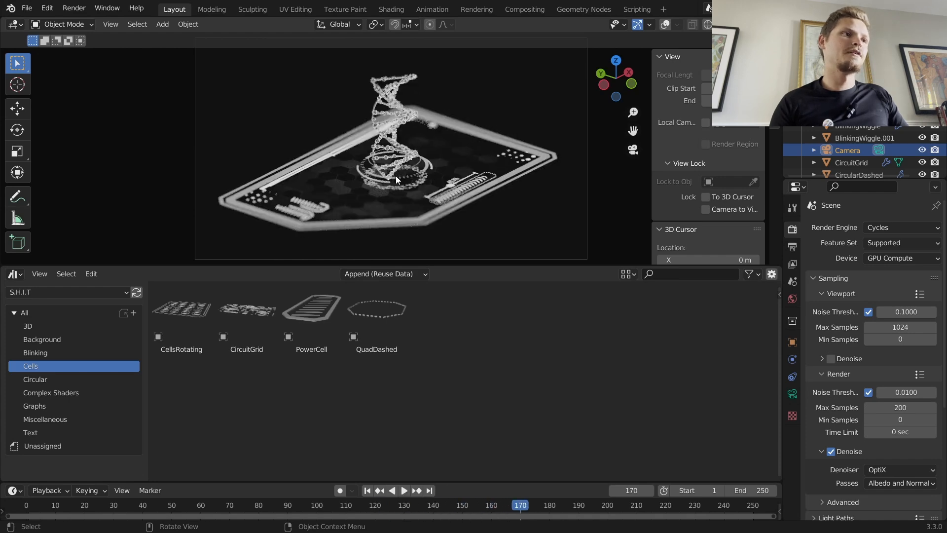